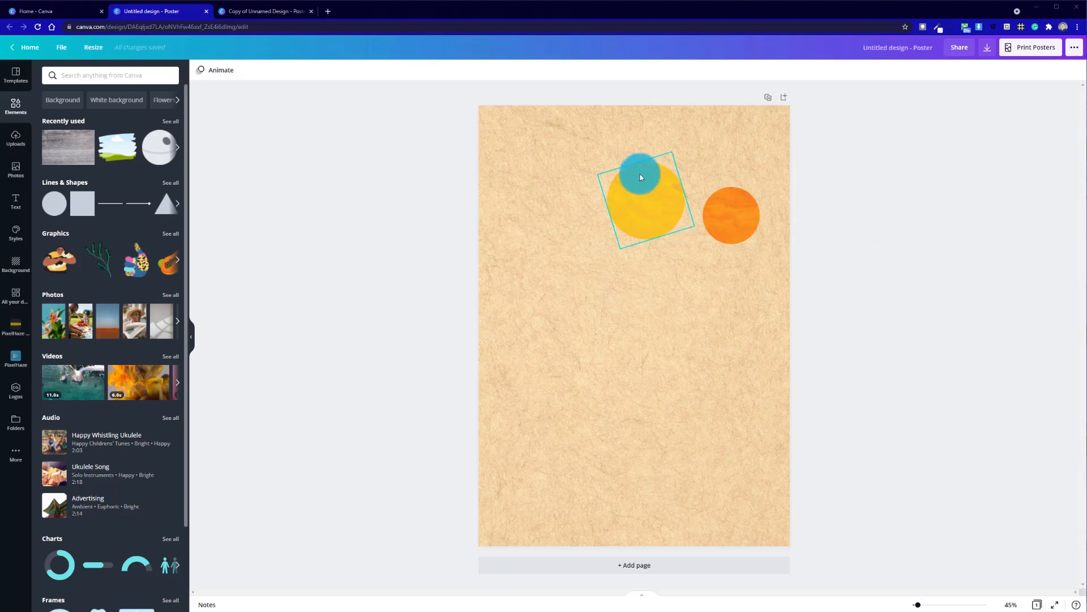
# Compare the unfinished poster with two suns against the finished desert poster in Copy of Unnamed Design, ending on the finished one.
pyautogui.moveTo(659, 215); pyautogui.dragTo(475, 141)
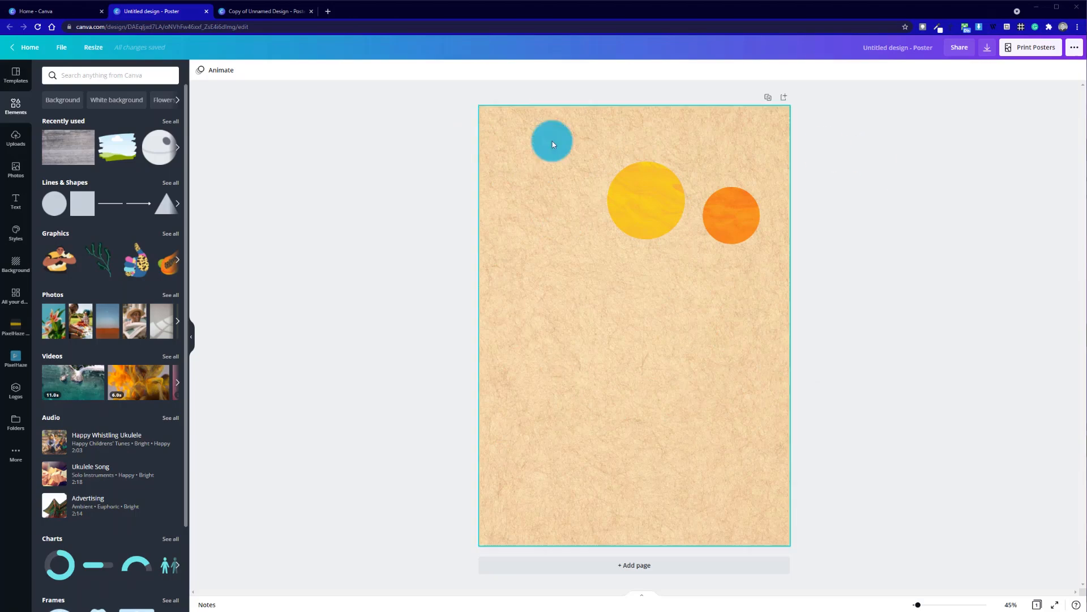
pyautogui.click(266, 11)
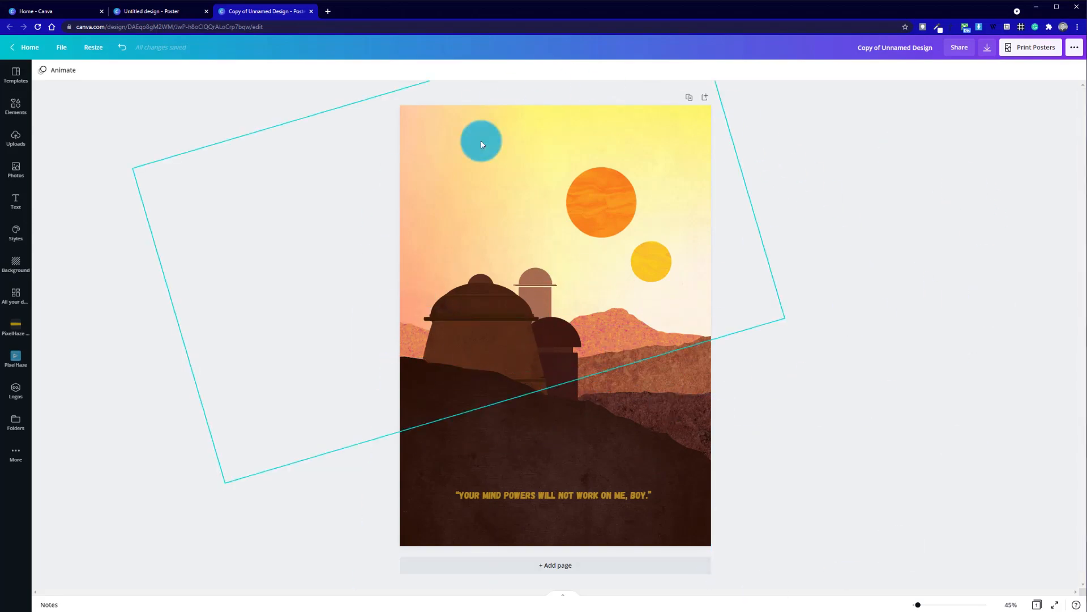
pyautogui.click(175, 12)
pyautogui.moveTo(641, 251); pyautogui.dragTo(603, 376)
pyautogui.moveTo(679, 385); pyautogui.dragTo(458, 269)
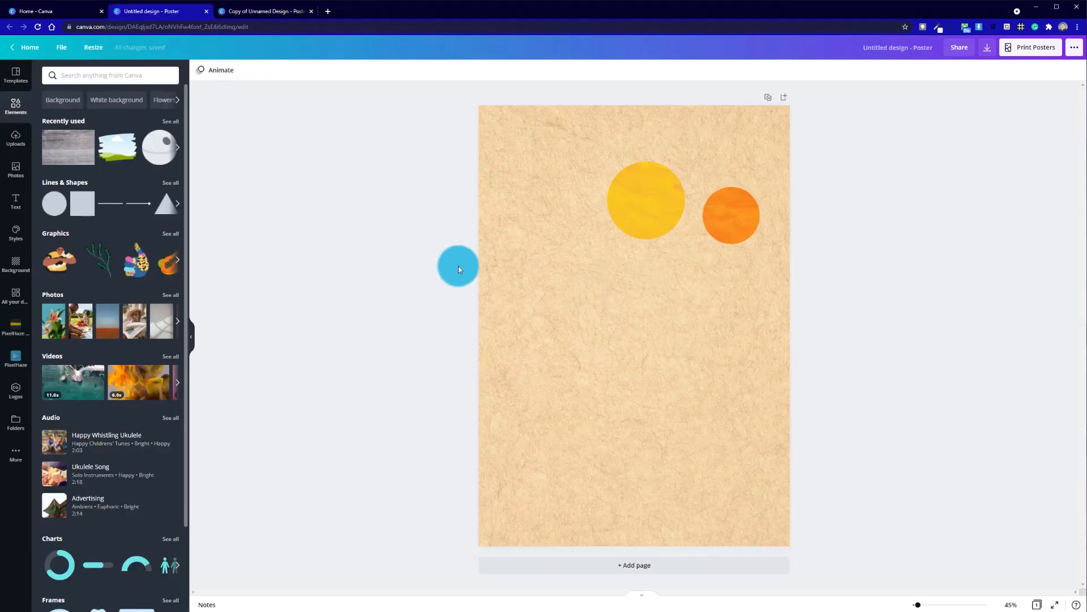
pyautogui.click(273, 12)
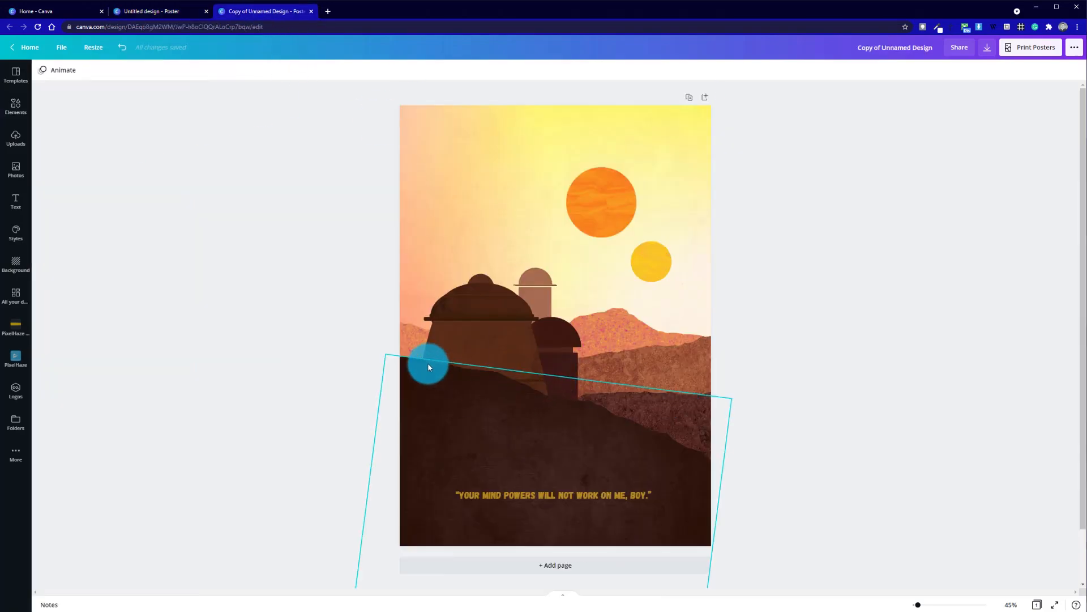
pyautogui.moveTo(613, 425); pyautogui.dragTo(677, 336)
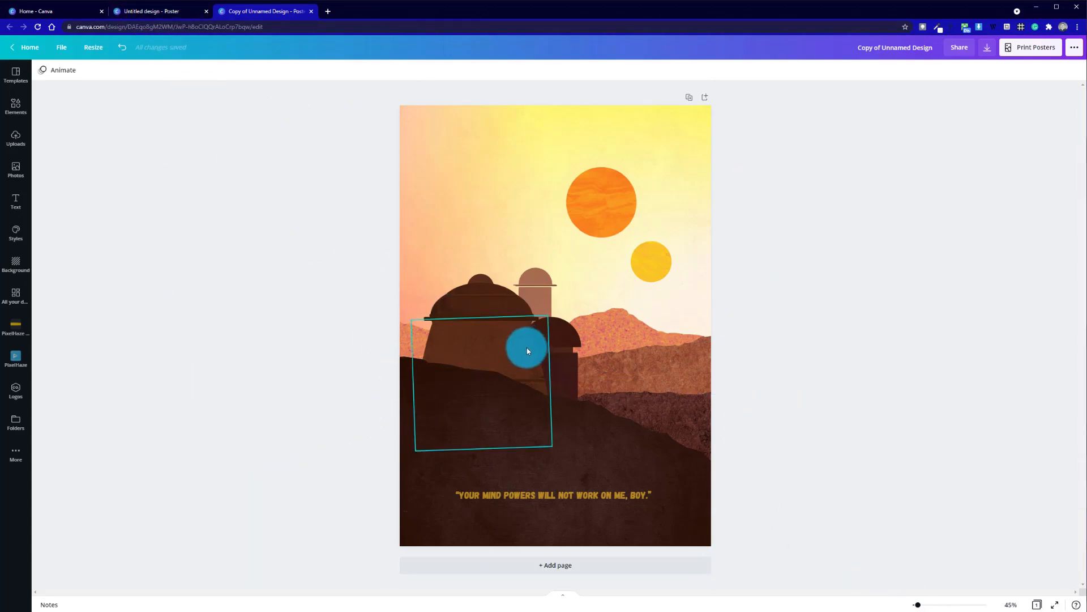
# Duplicate the finished desert poster page.
pyautogui.moveTo(479, 351); pyautogui.dragTo(615, 282)
pyautogui.hotkey('ctrl', 'z')
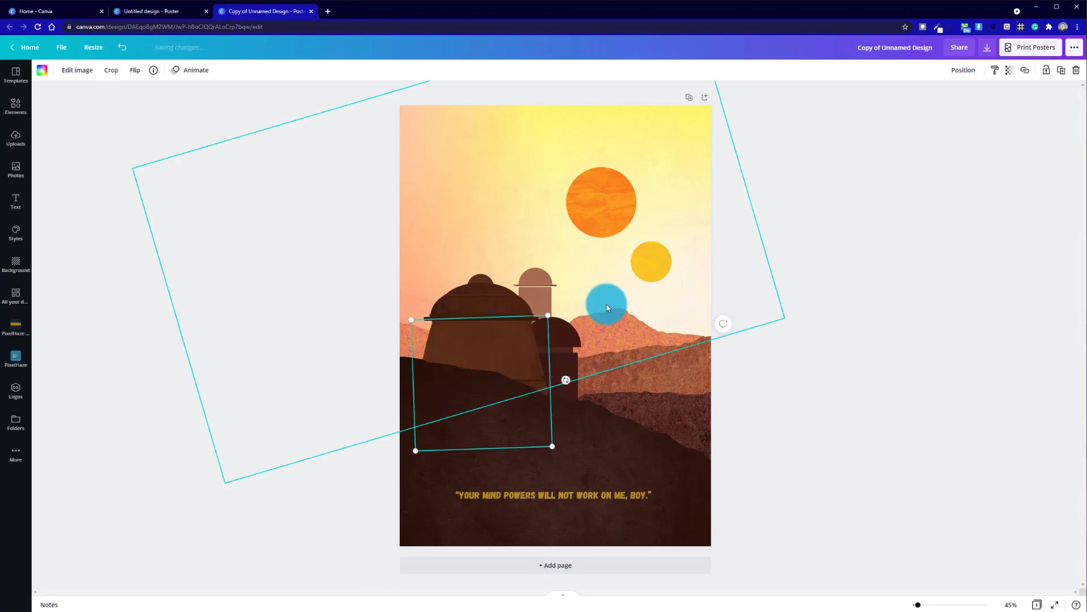
pyautogui.click(982, 106)
pyautogui.click(688, 100)
# On the duplicated page, pull apart the large domed building by moving its body, dome ovals and thin lines into the sky area.
pyautogui.moveTo(484, 341); pyautogui.dragTo(470, 154)
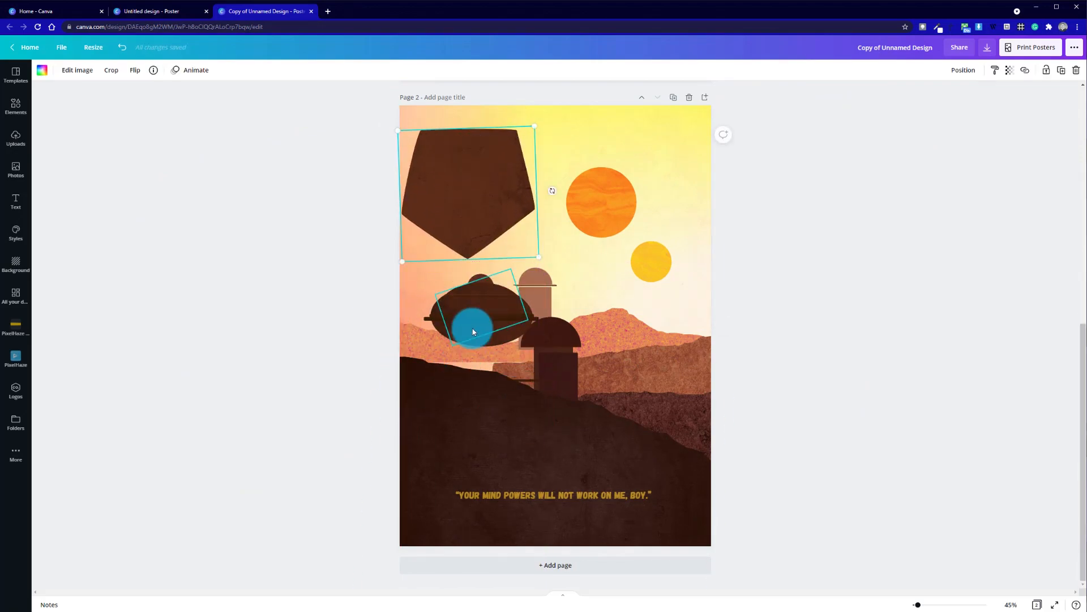
pyautogui.moveTo(473, 342); pyautogui.dragTo(639, 179)
pyautogui.moveTo(549, 299); pyautogui.dragTo(653, 318)
pyautogui.click(490, 305)
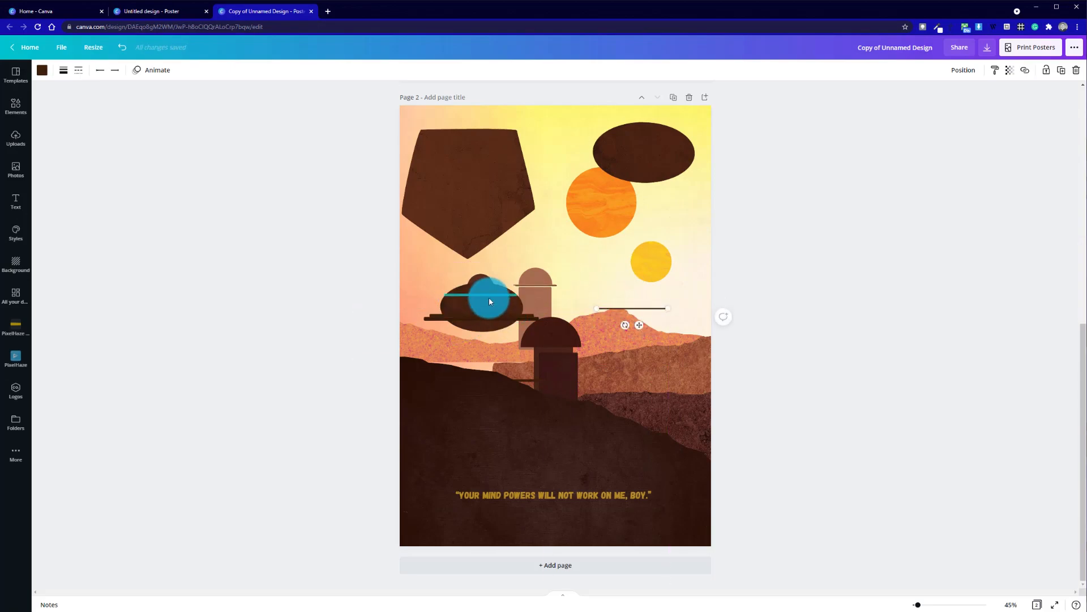
pyautogui.moveTo(571, 299); pyautogui.dragTo(648, 307)
# Separate the pale tower's dome and shaft, and move the small dark building's dome and front wall to the right.
pyautogui.moveTo(483, 306); pyautogui.dragTo(438, 281)
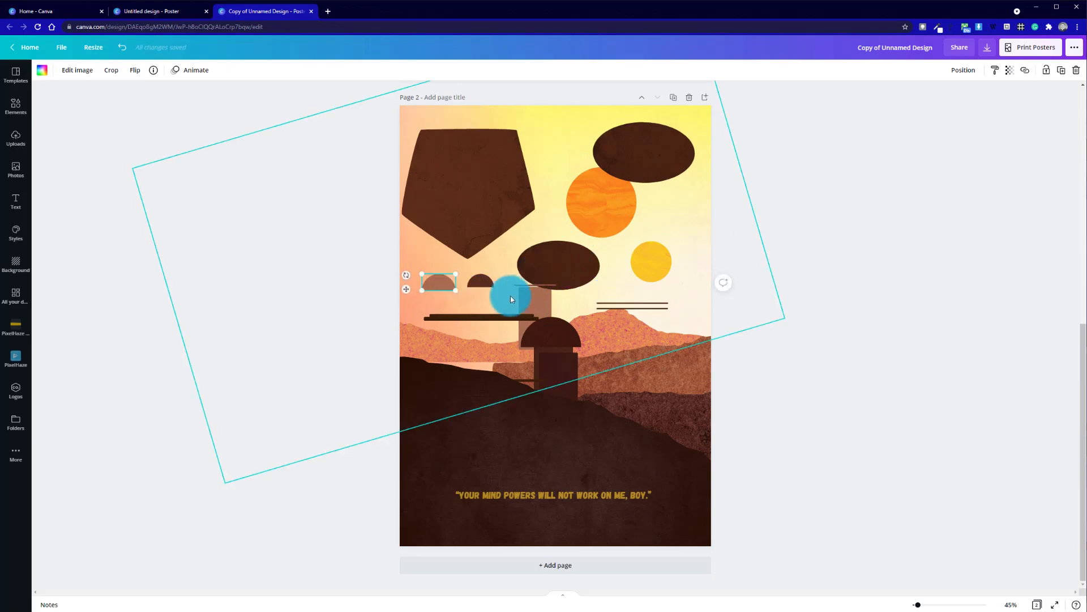
pyautogui.moveTo(545, 304); pyautogui.dragTo(513, 317)
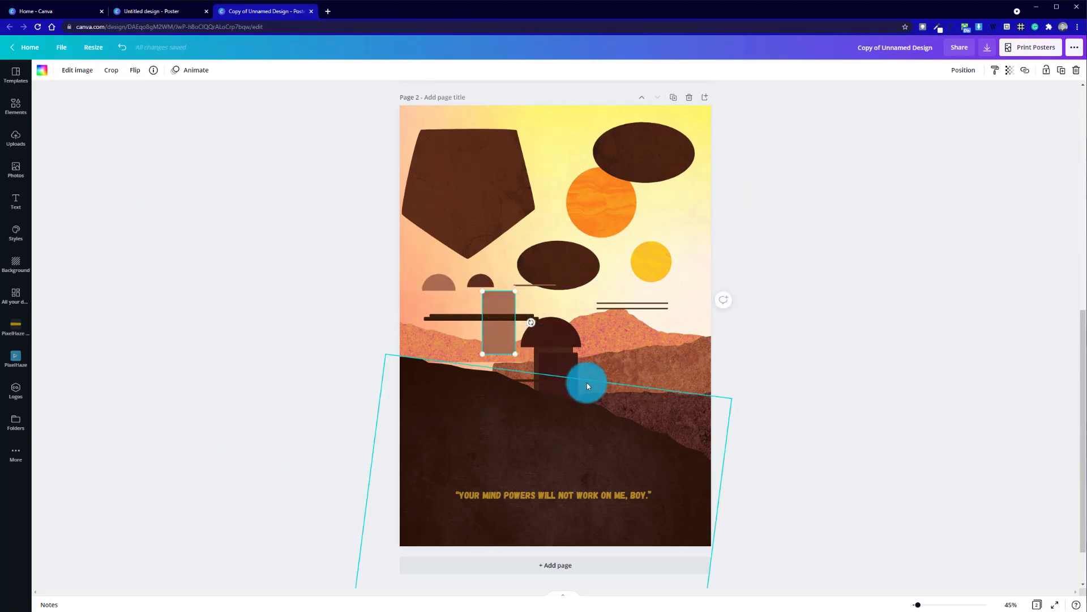
pyautogui.moveTo(579, 374); pyautogui.dragTo(658, 384)
pyautogui.moveTo(545, 330); pyautogui.dragTo(644, 319)
# Shift the dark foreground hill slightly up and to the right on the duplicated page.
pyautogui.click(555, 361)
pyautogui.doubleClick(548, 368)
pyautogui.moveTo(549, 369)
pyautogui.mouseDown()
pyautogui.moveTo(531, 373)
pyautogui.moveTo(546, 375)
pyautogui.mouseUp()
pyautogui.click(555, 311)
pyautogui.click(570, 485)
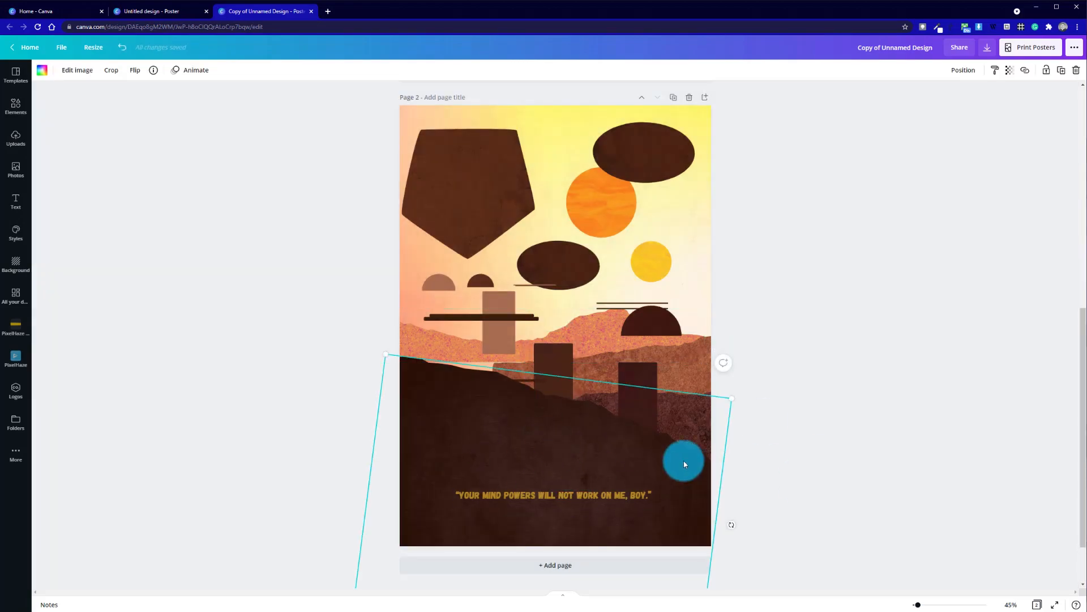
pyautogui.moveTo(525, 437); pyautogui.dragTo(550, 429)
pyautogui.click(887, 315)
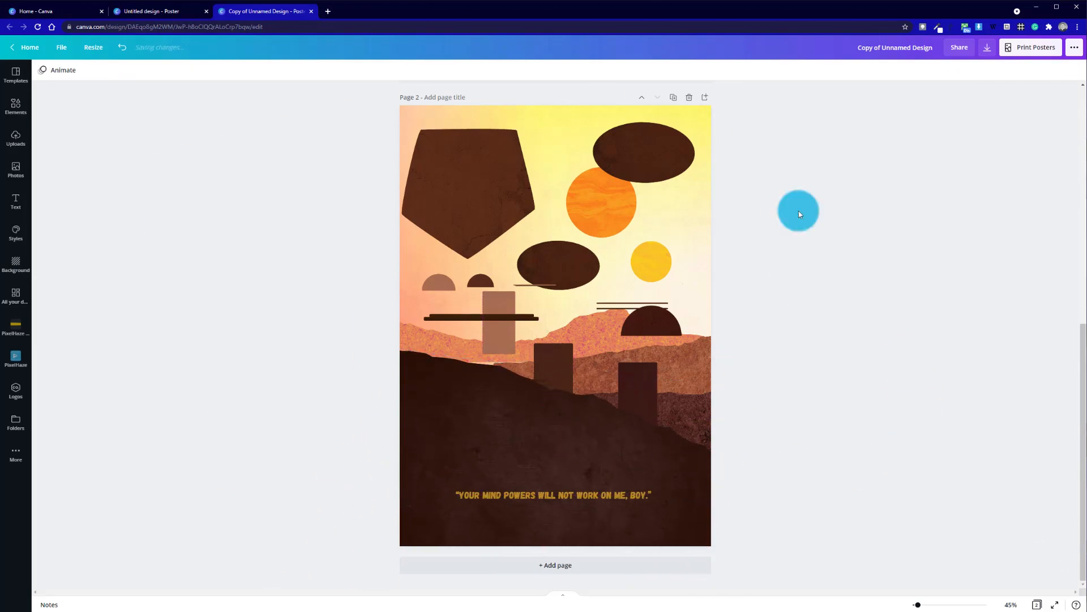
# Switch to the Untitled design poster and search the elements for Frames.
pyautogui.scroll(4, 933, 437)
pyautogui.scroll(-4, 933, 437)
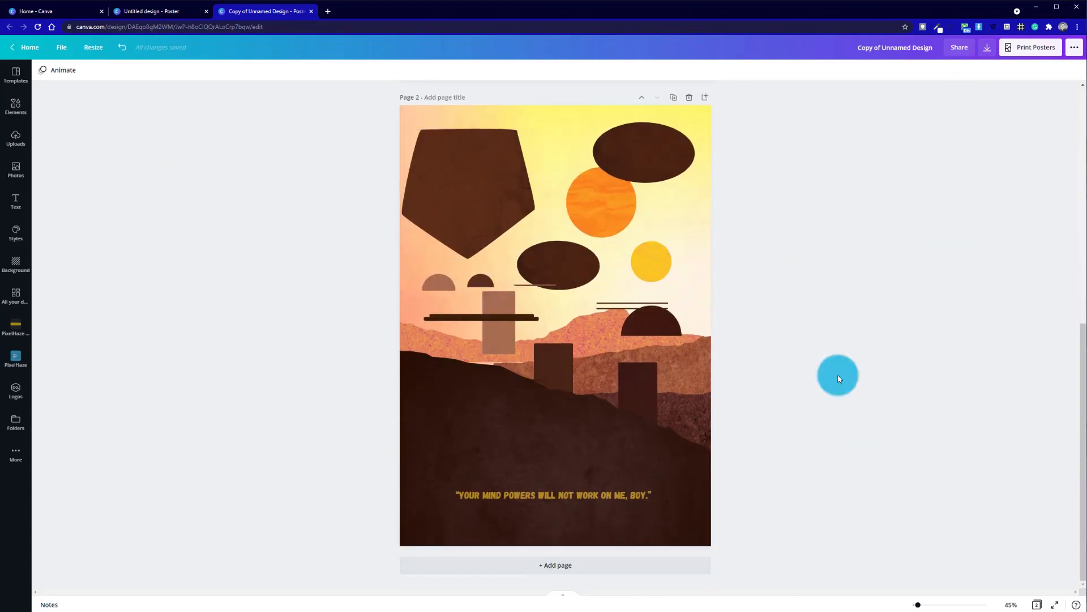
pyautogui.scroll(5, 874, 395)
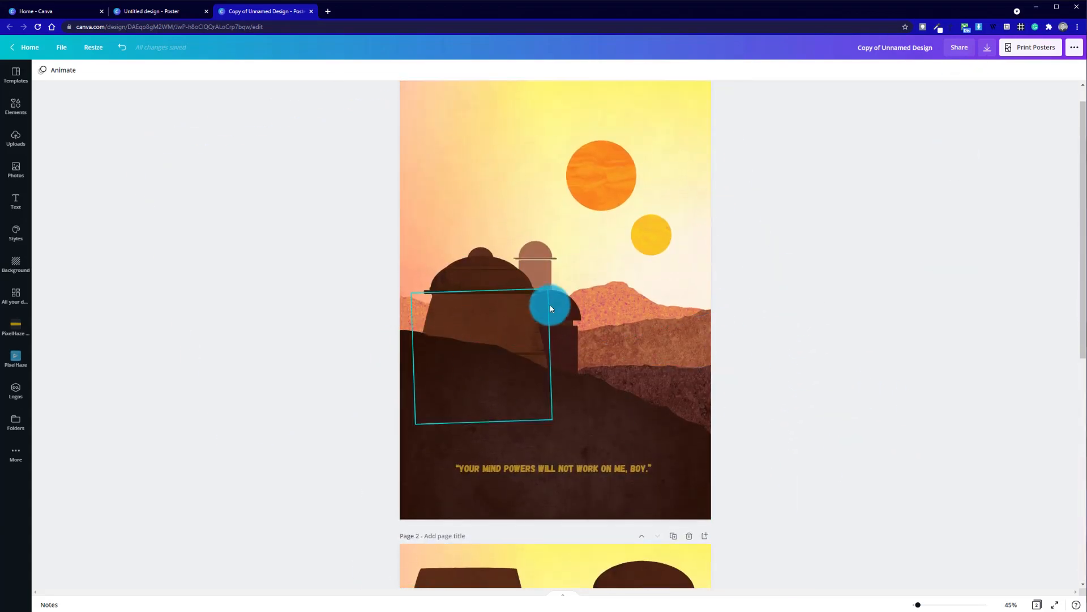
pyautogui.click(137, 12)
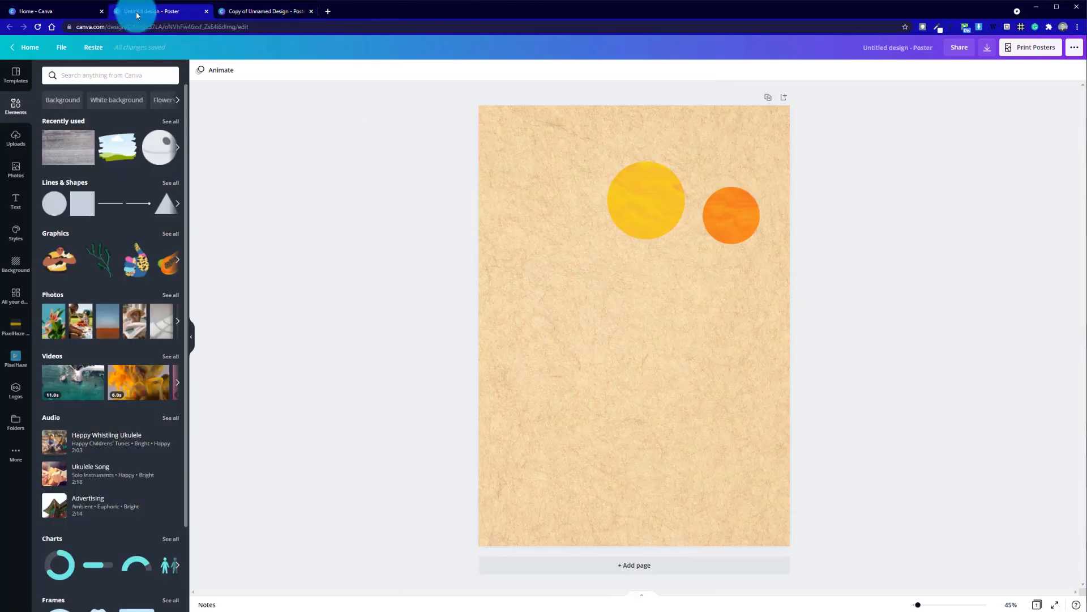
pyautogui.moveTo(572, 312); pyautogui.dragTo(85, 73)
pyautogui.click(92, 75)
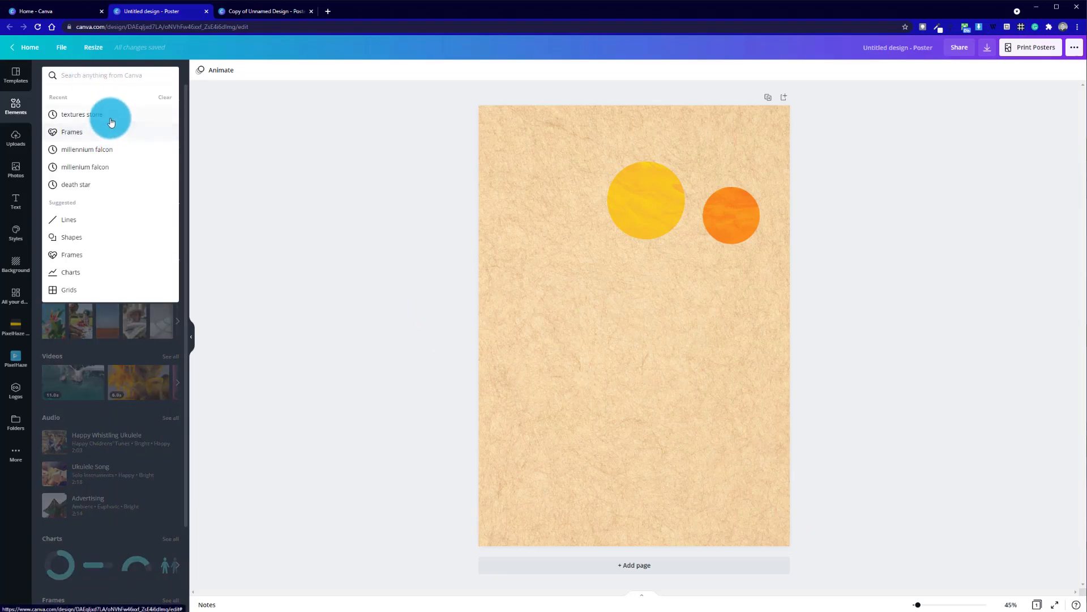
pyautogui.click(78, 133)
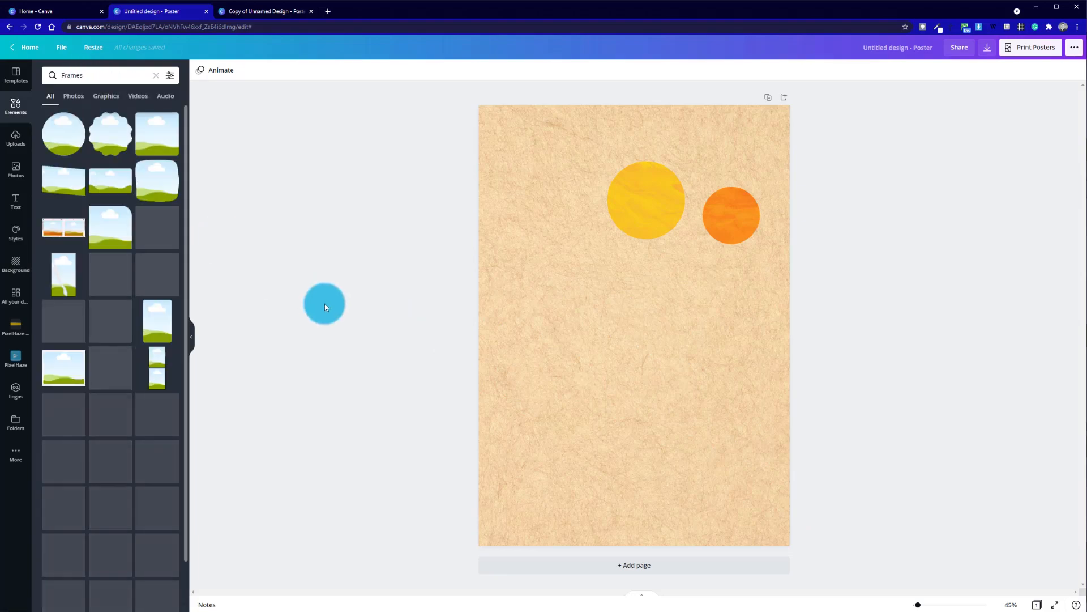
# Try the sloping torn-edge frame near the poster's lower-left edge and delete it.
pyautogui.scroll(-6, 172, 430)
pyautogui.scroll(-10, 166, 442)
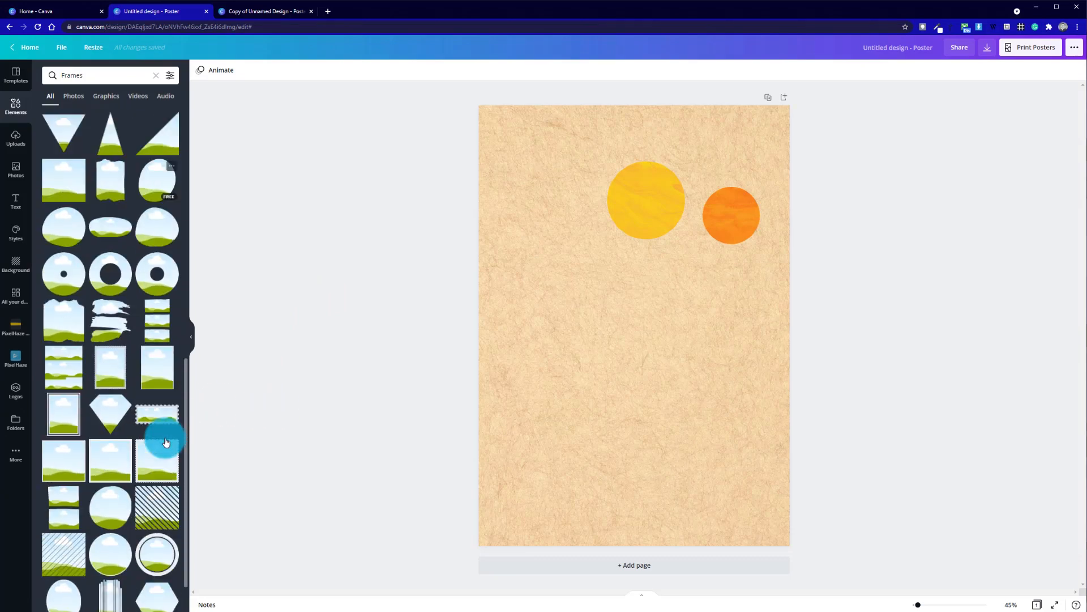
pyautogui.scroll(-12, 166, 441)
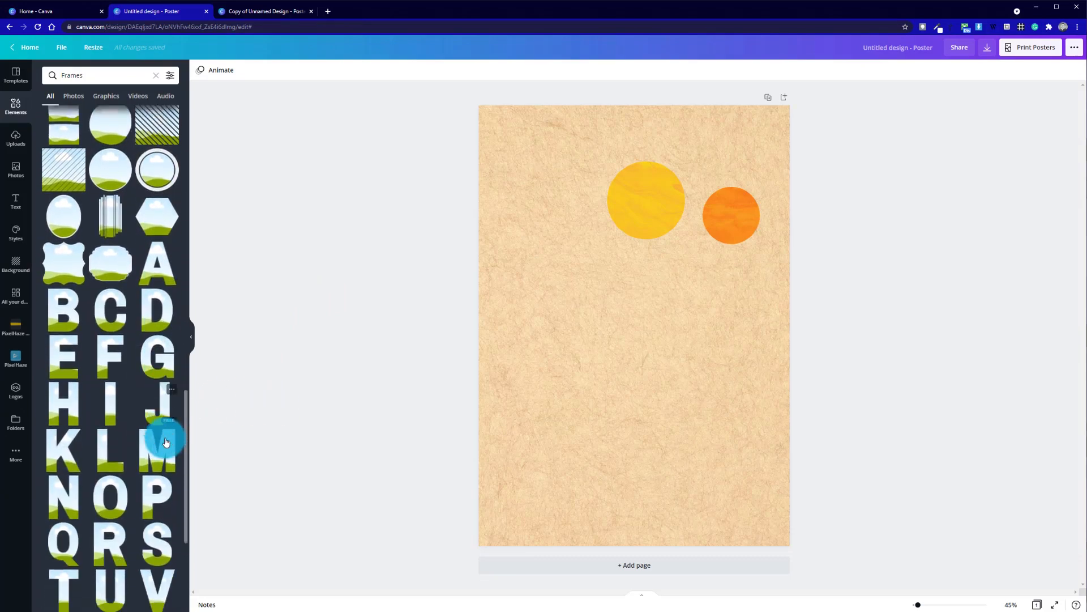
pyautogui.scroll(-10, 164, 442)
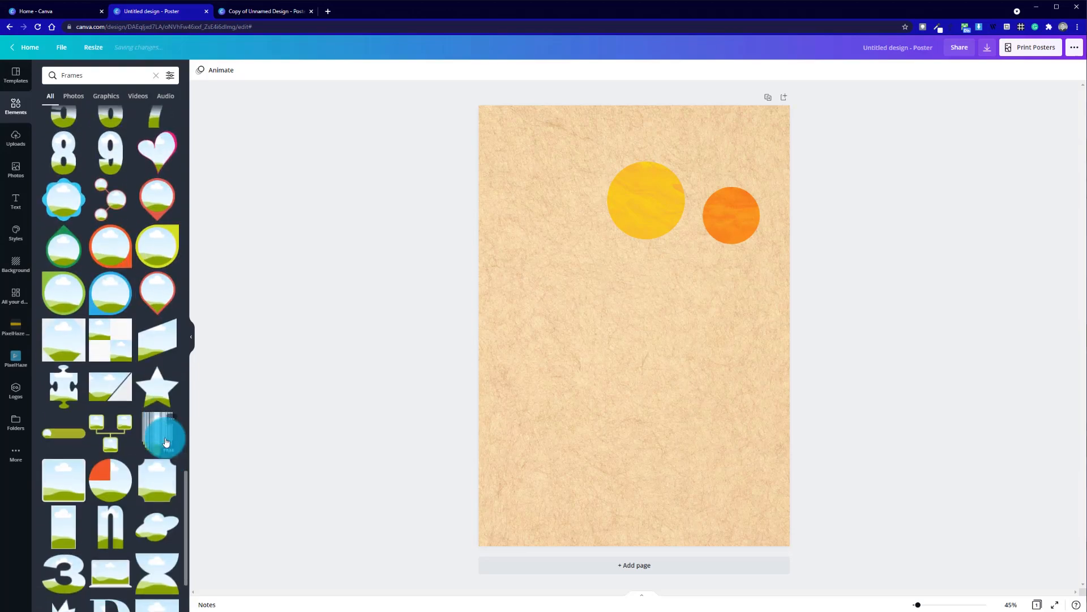
pyautogui.scroll(-6, 165, 442)
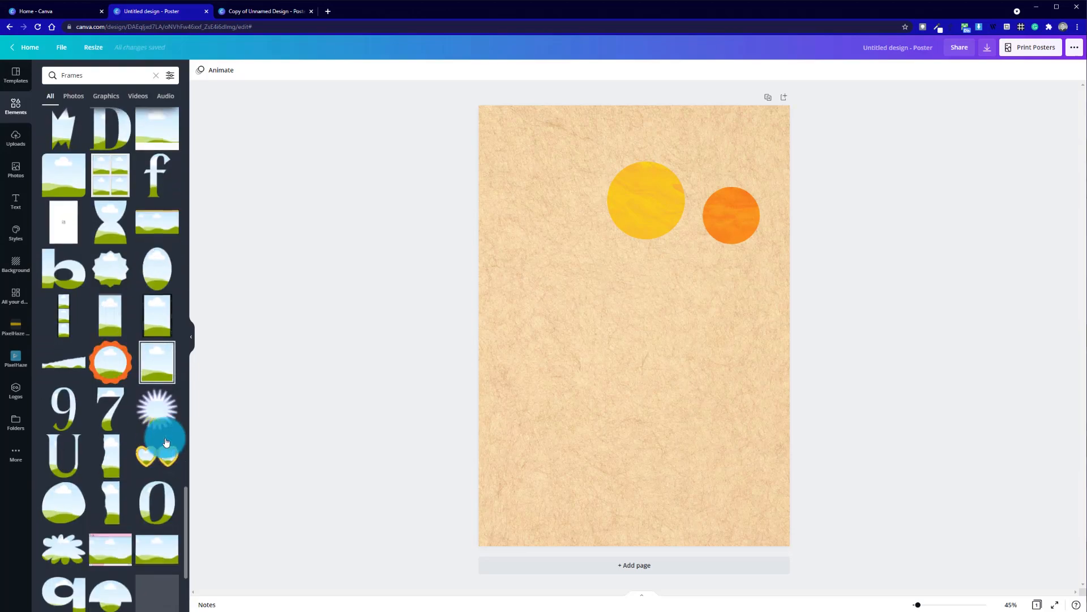
pyautogui.scroll(-1, 168, 441)
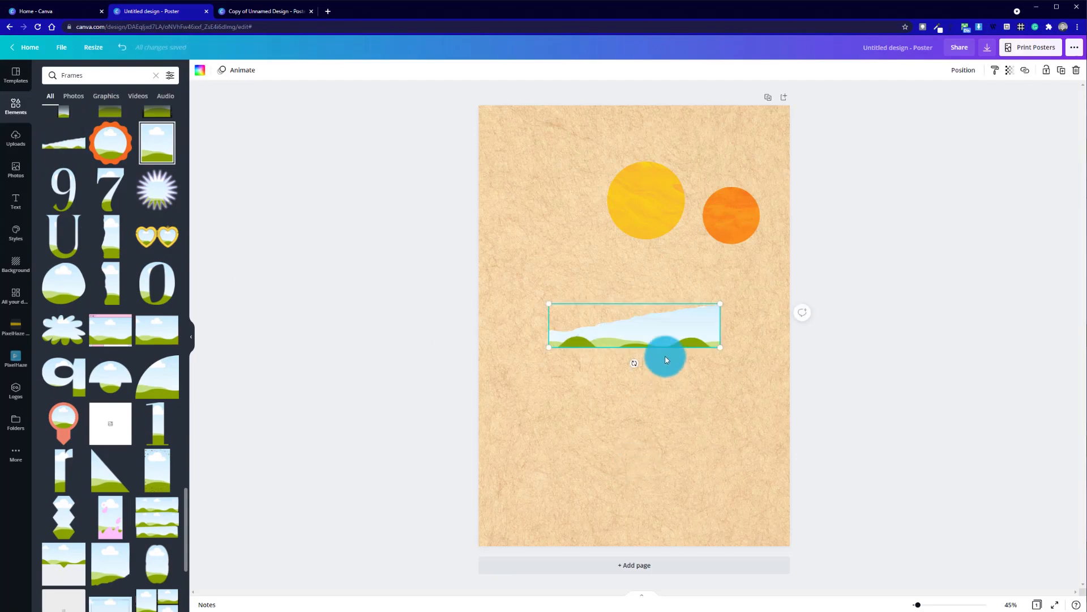
pyautogui.moveTo(654, 352); pyautogui.dragTo(577, 492)
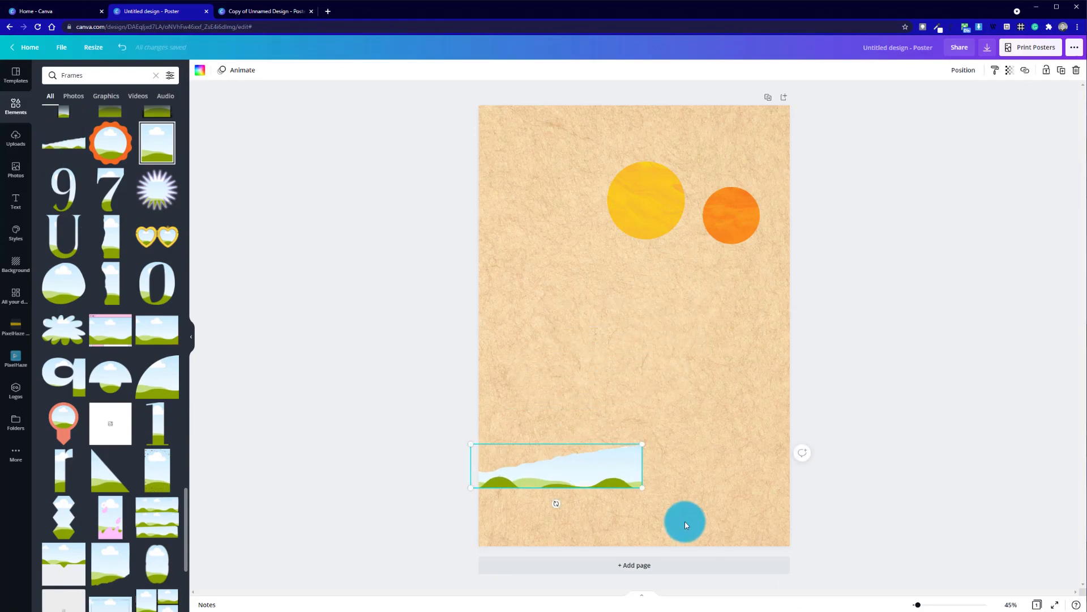
pyautogui.press('Delete')
# Look through the frame results for a torn-edge frame with a sloping top suitable for the foreground hill.
pyautogui.scroll(-5, 98, 412)
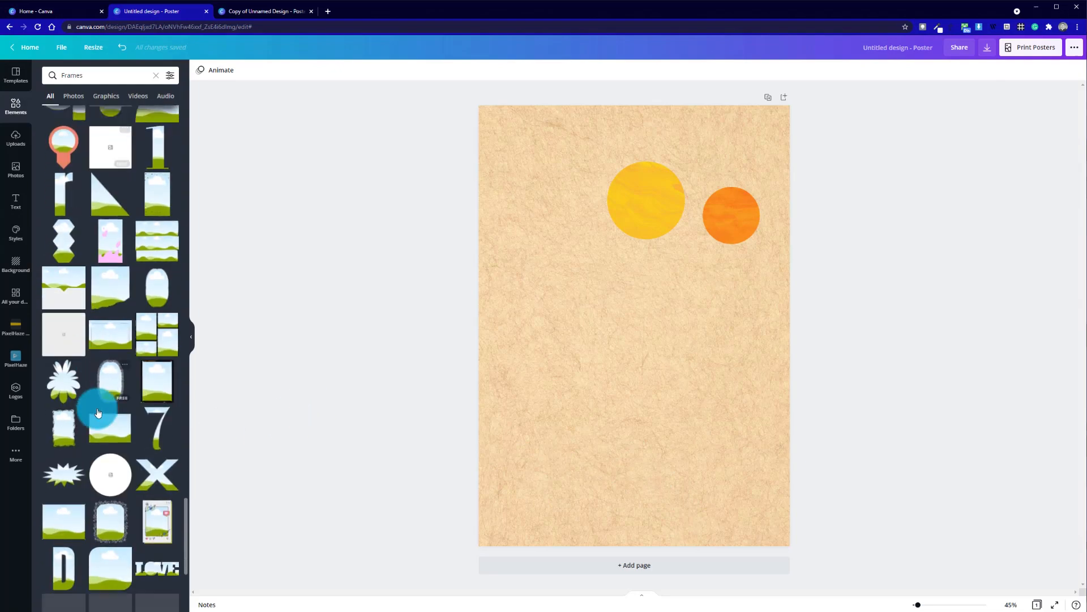
pyautogui.scroll(-15, 98, 412)
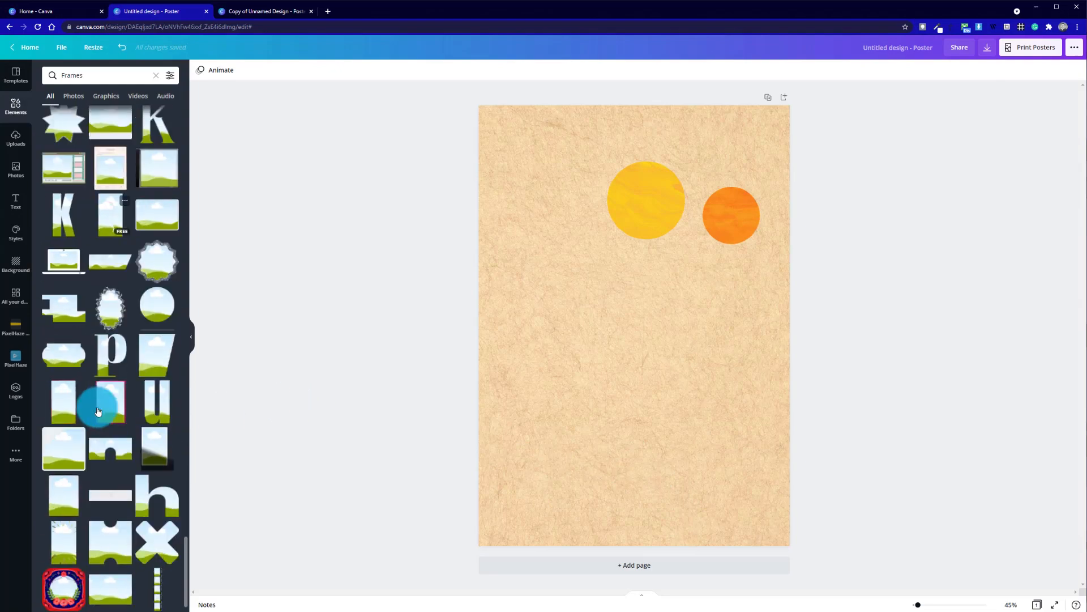
pyautogui.scroll(-15, 98, 411)
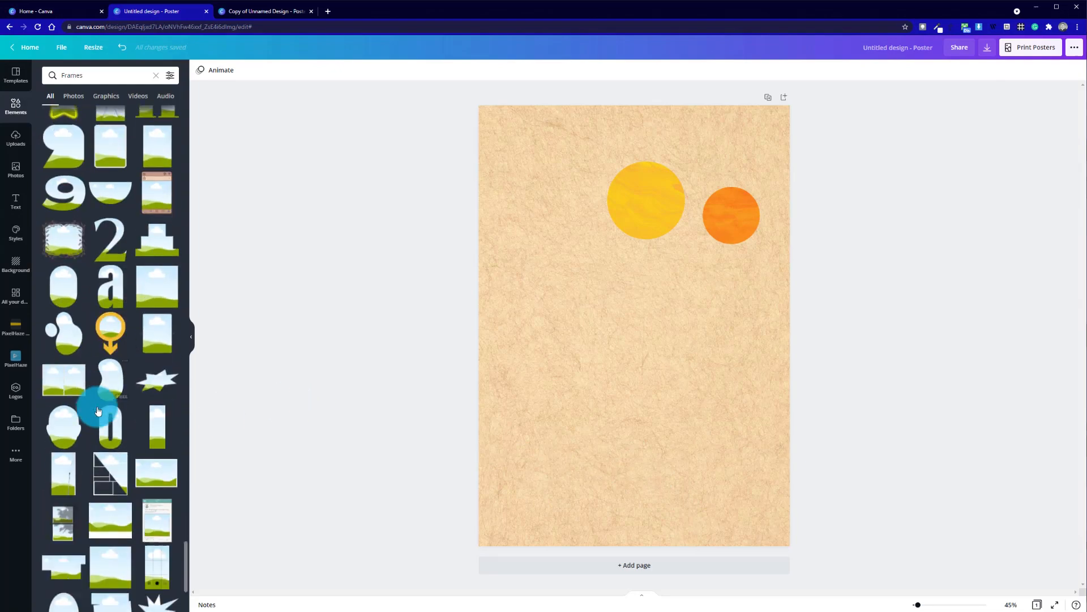
pyautogui.scroll(-15, 98, 411)
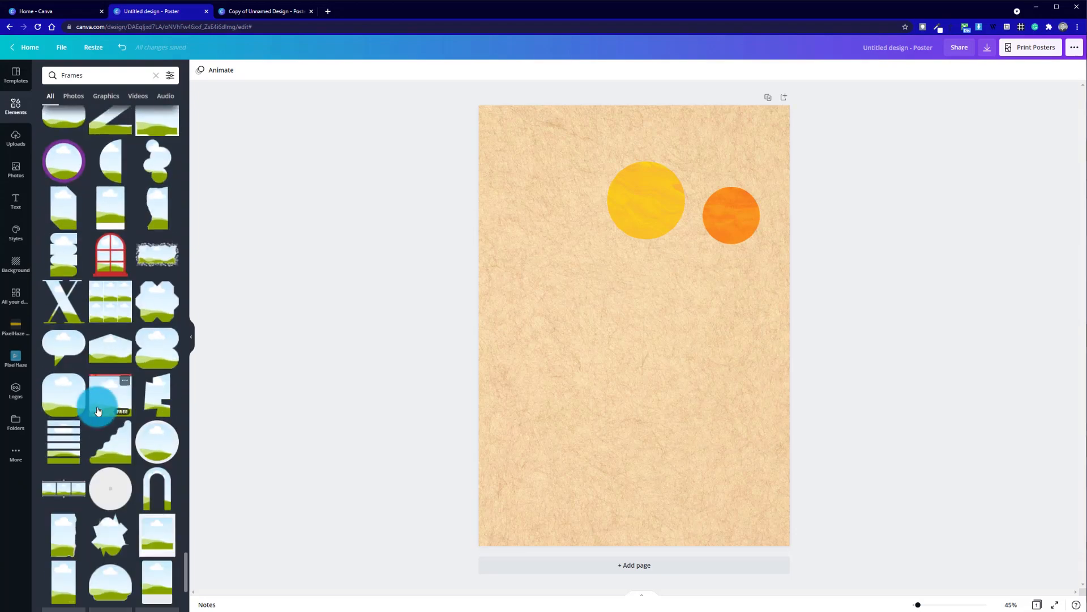
pyautogui.scroll(-15, 97, 410)
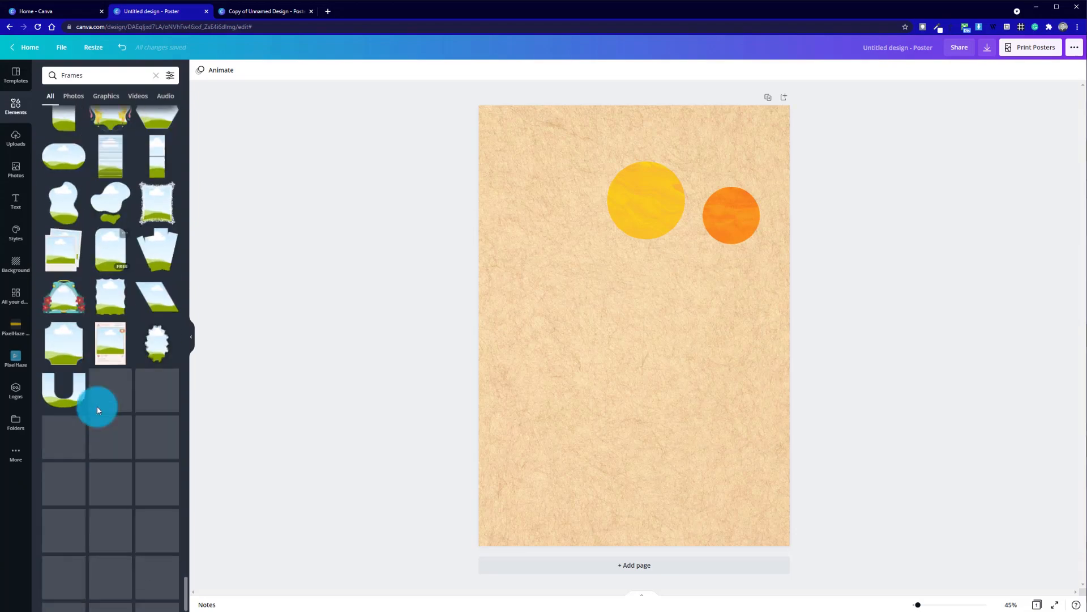
pyautogui.scroll(-15, 98, 410)
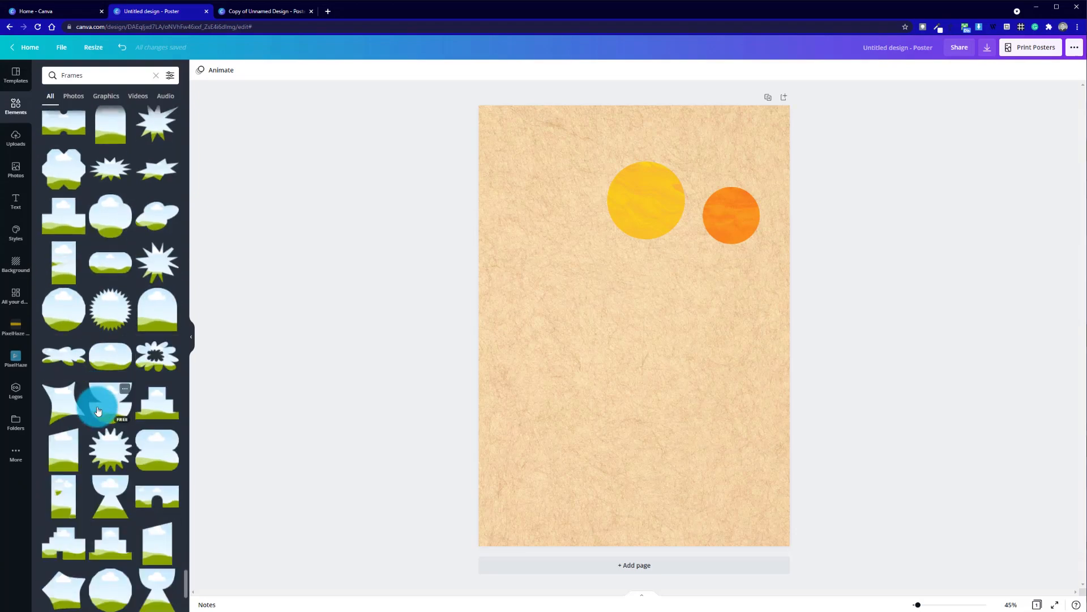
pyautogui.scroll(-15, 98, 411)
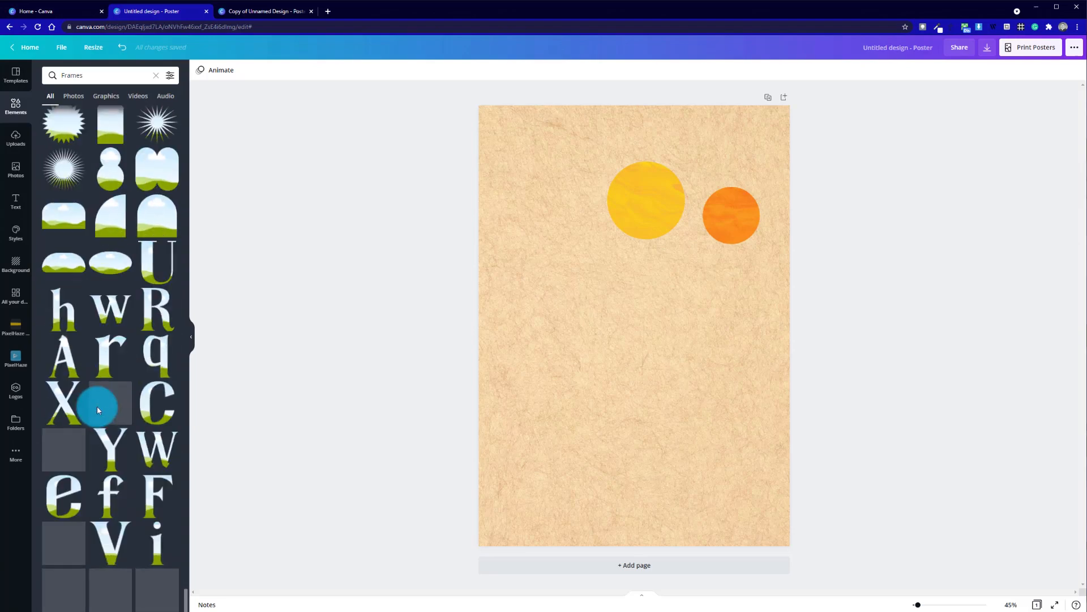
pyautogui.scroll(-15, 97, 410)
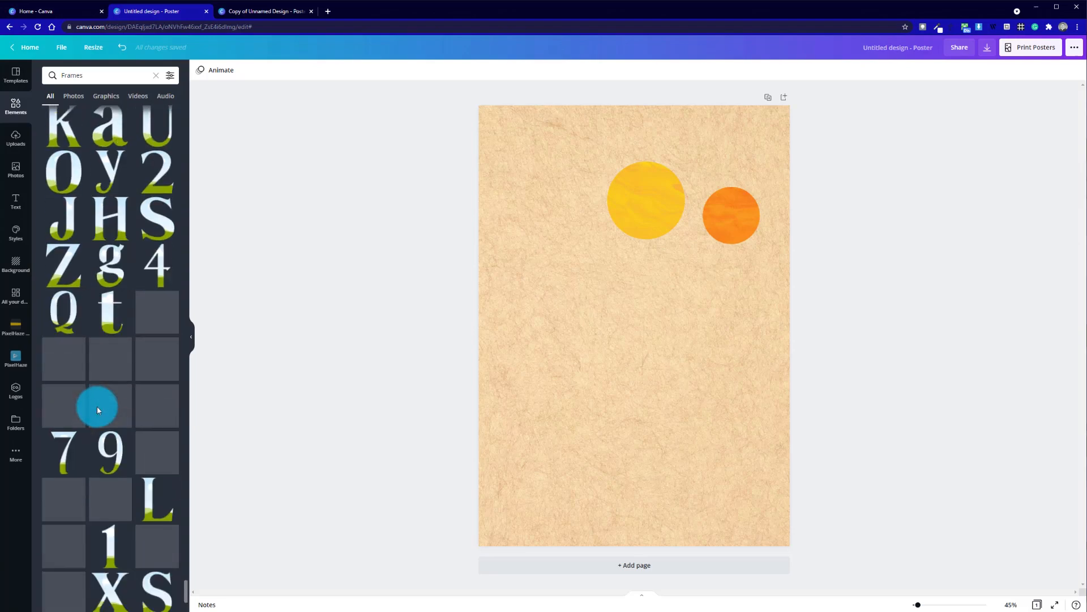
pyautogui.scroll(-10, 97, 410)
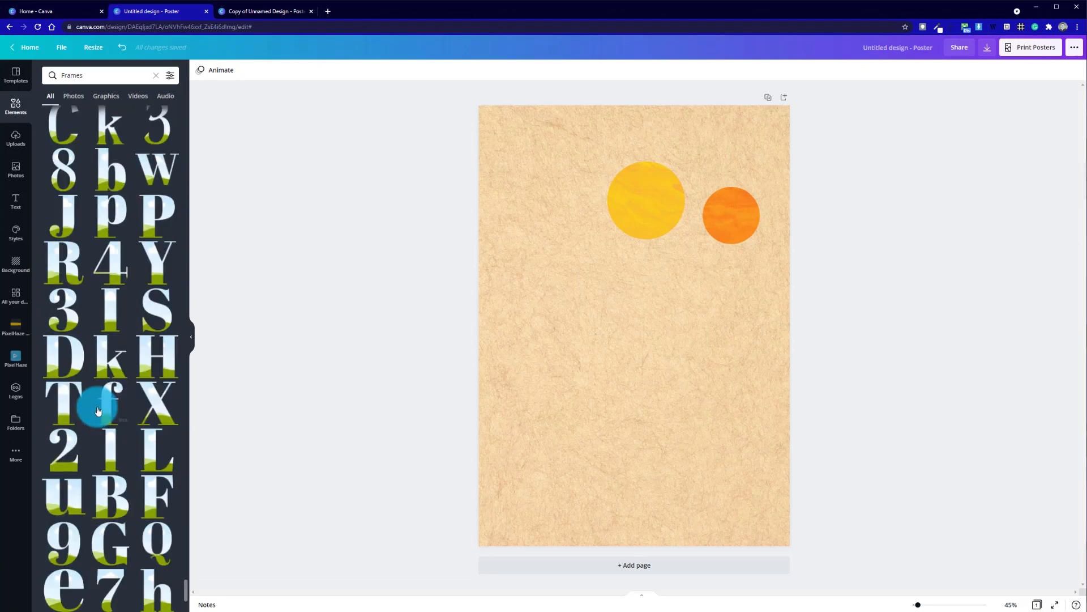
pyautogui.scroll(-15, 97, 410)
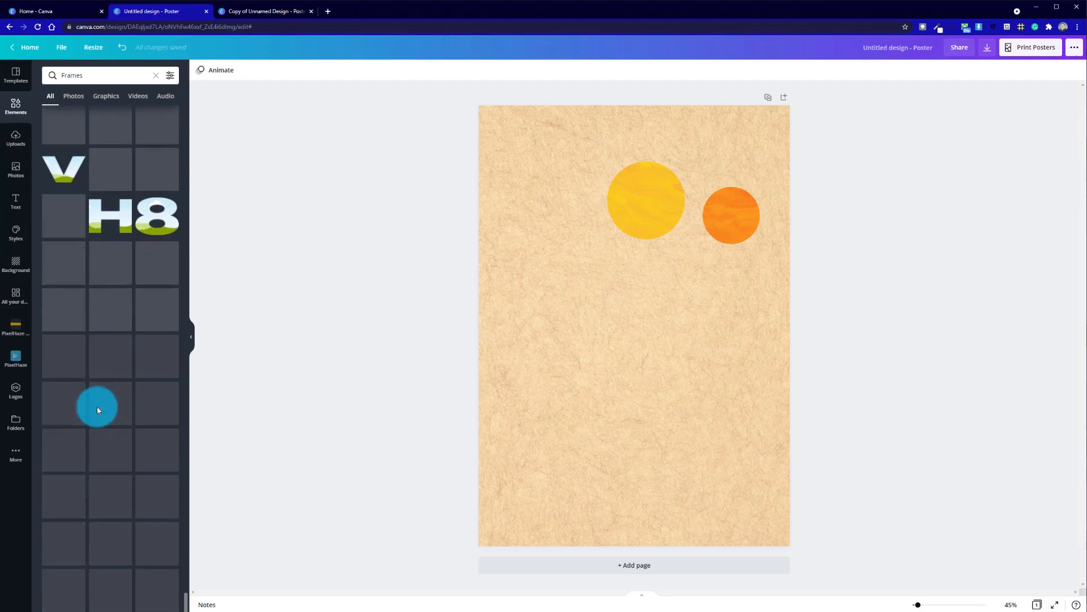
pyautogui.scroll(-15, 97, 410)
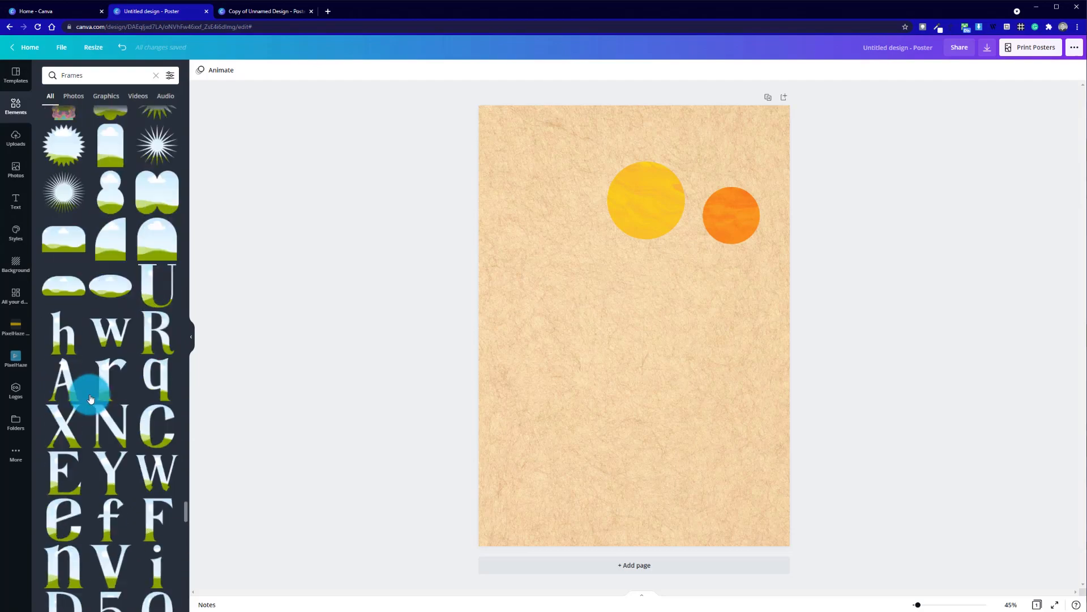
pyautogui.scroll(3, 89, 394)
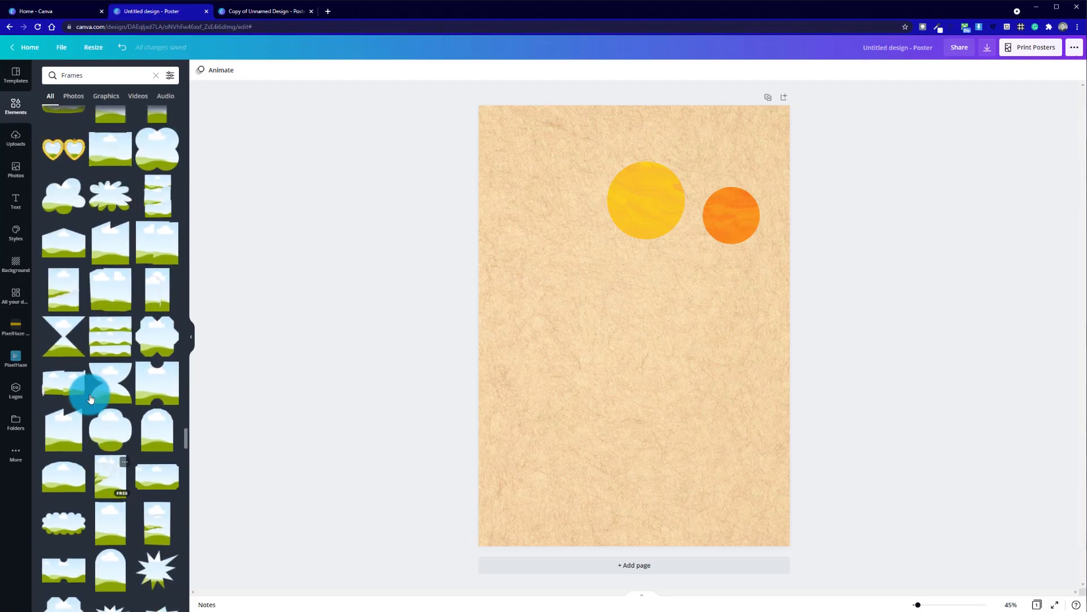
pyautogui.scroll(8, 90, 399)
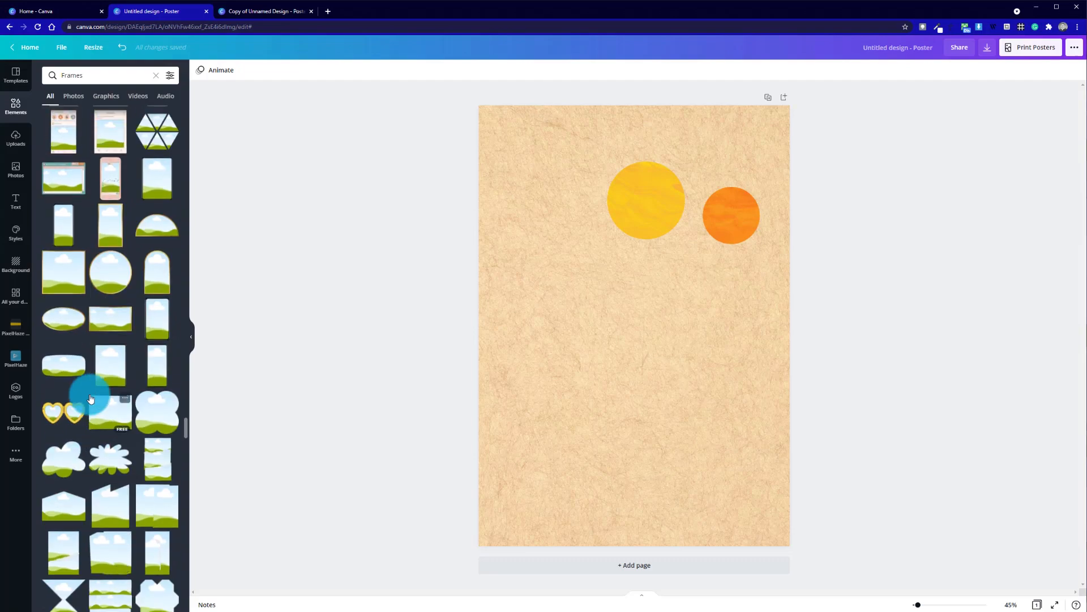
pyautogui.scroll(10, 89, 398)
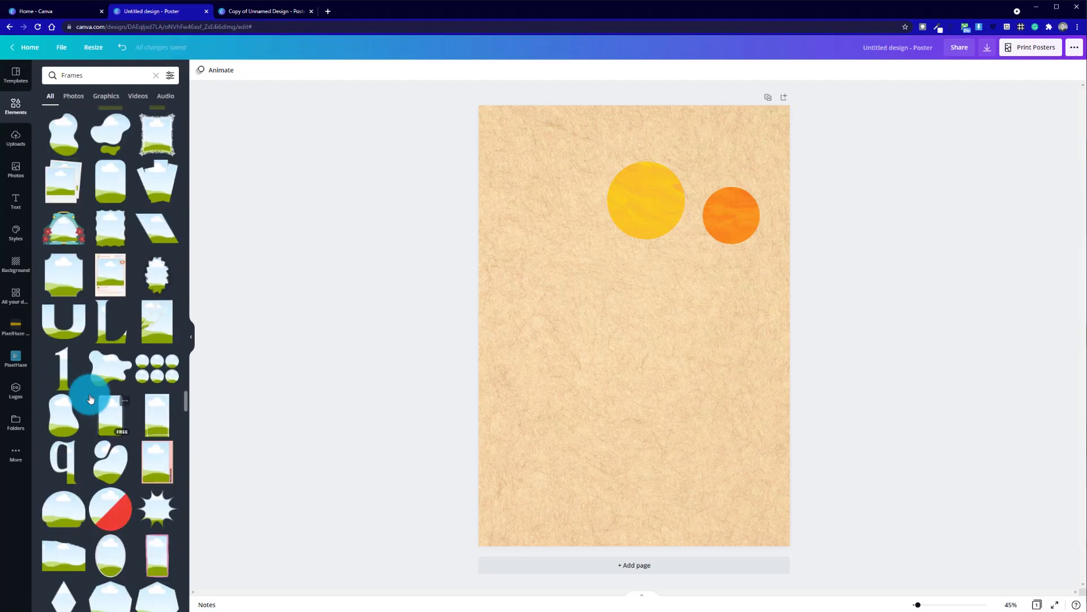
pyautogui.scroll(7, 90, 398)
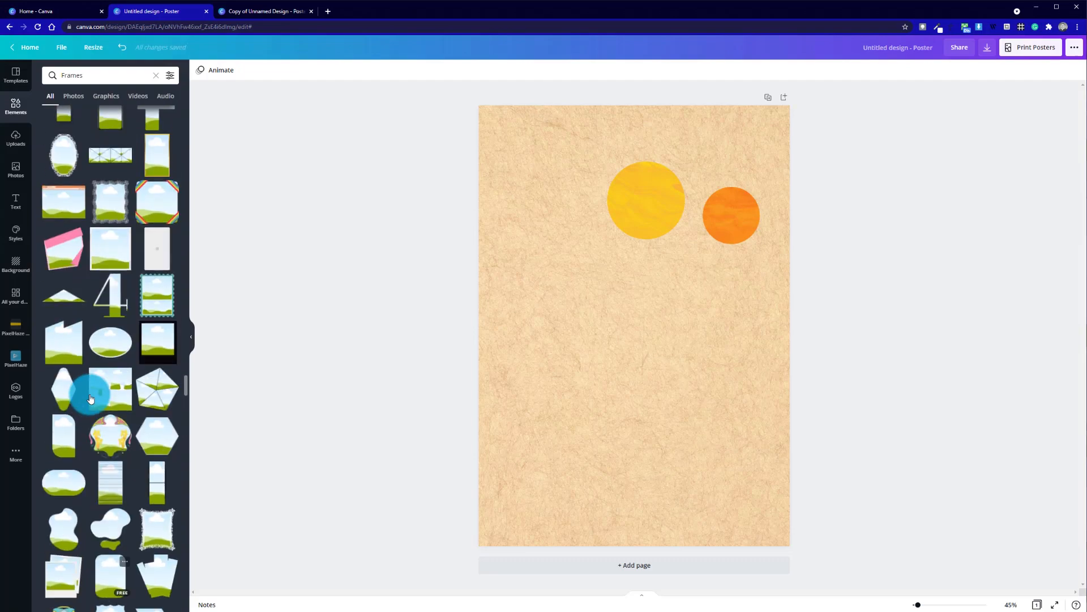
pyautogui.scroll(3, 90, 399)
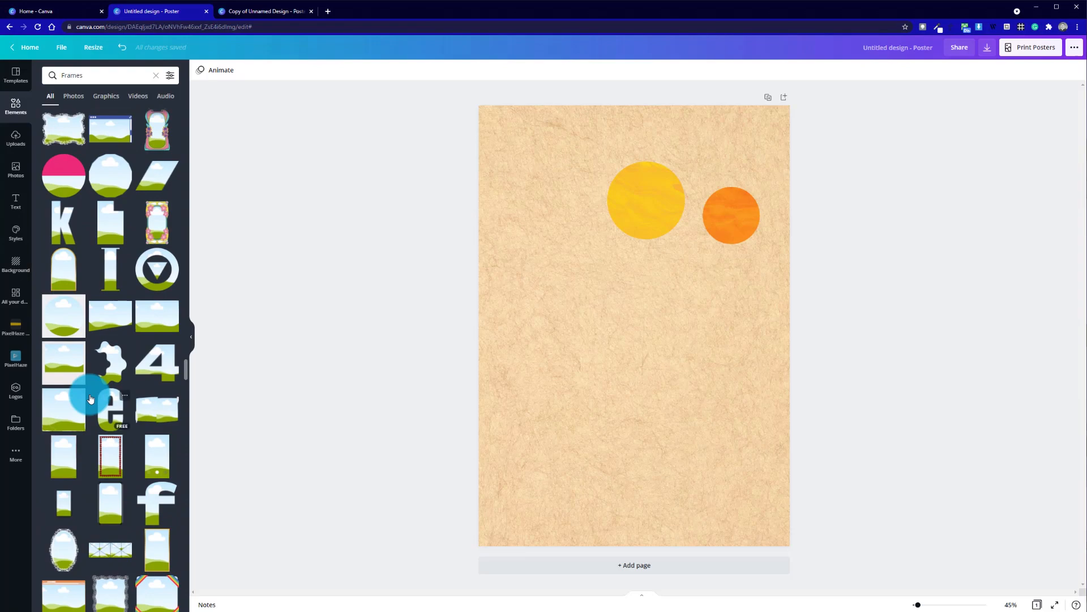
pyautogui.scroll(4, 90, 398)
pyautogui.scroll(3, 89, 398)
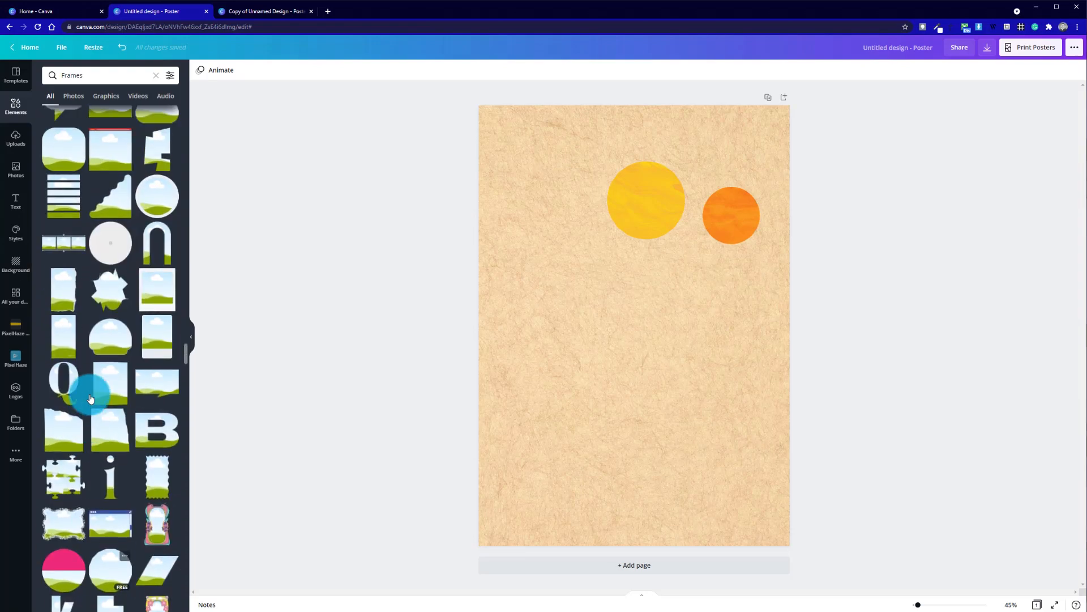
pyautogui.scroll(1, 171, 472)
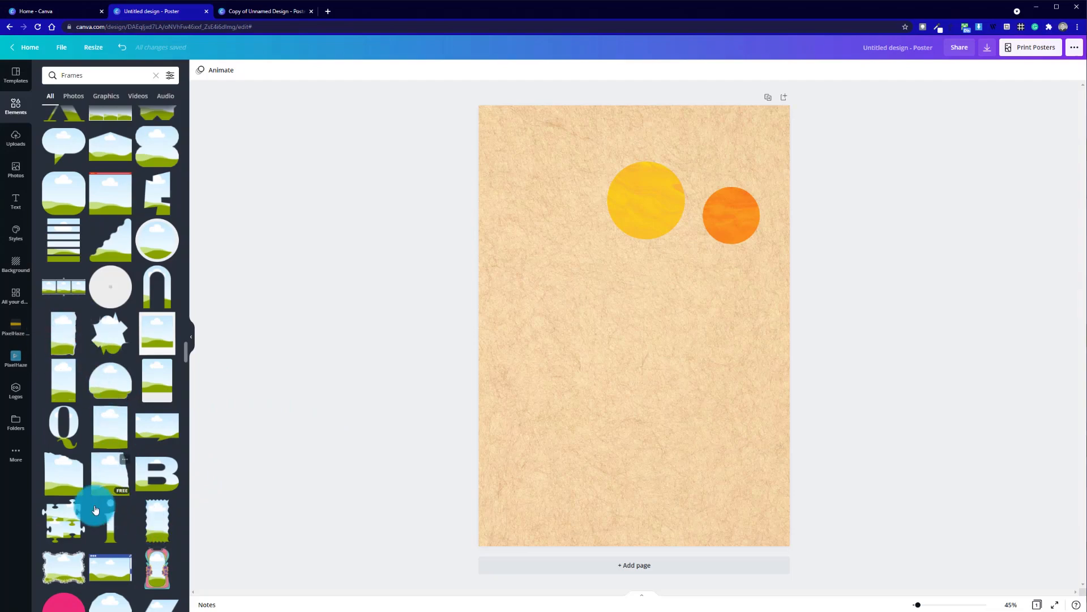
# Add the torn-edge frame that slopes down to the right, enlarge it past the poster's width and place it across the bottom.
pyautogui.click(56, 475)
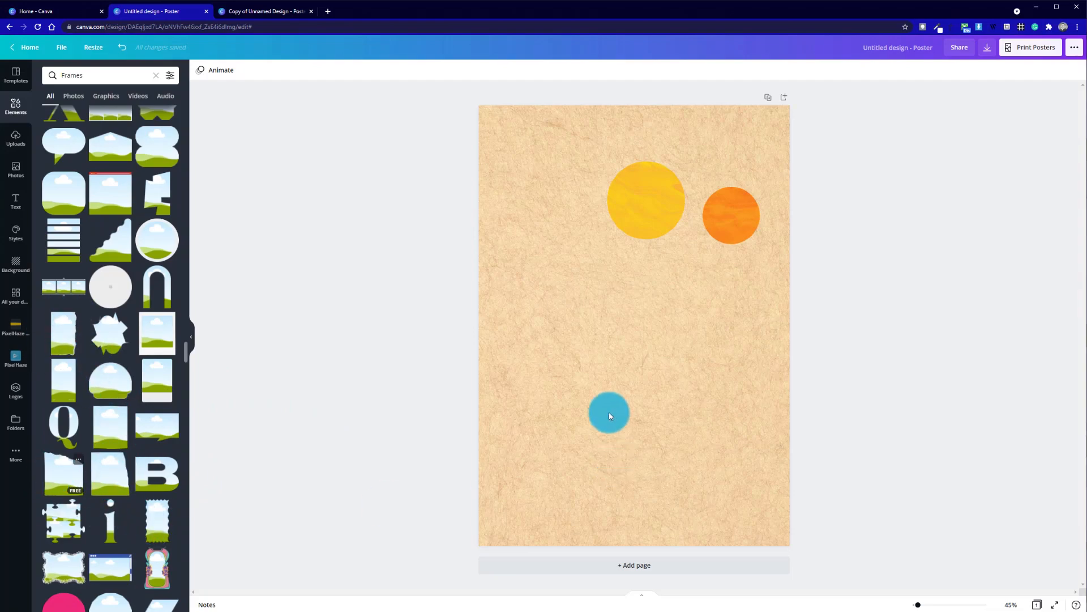
pyautogui.moveTo(612, 361); pyautogui.dragTo(912, 263)
pyautogui.moveTo(636, 356); pyautogui.dragTo(627, 508)
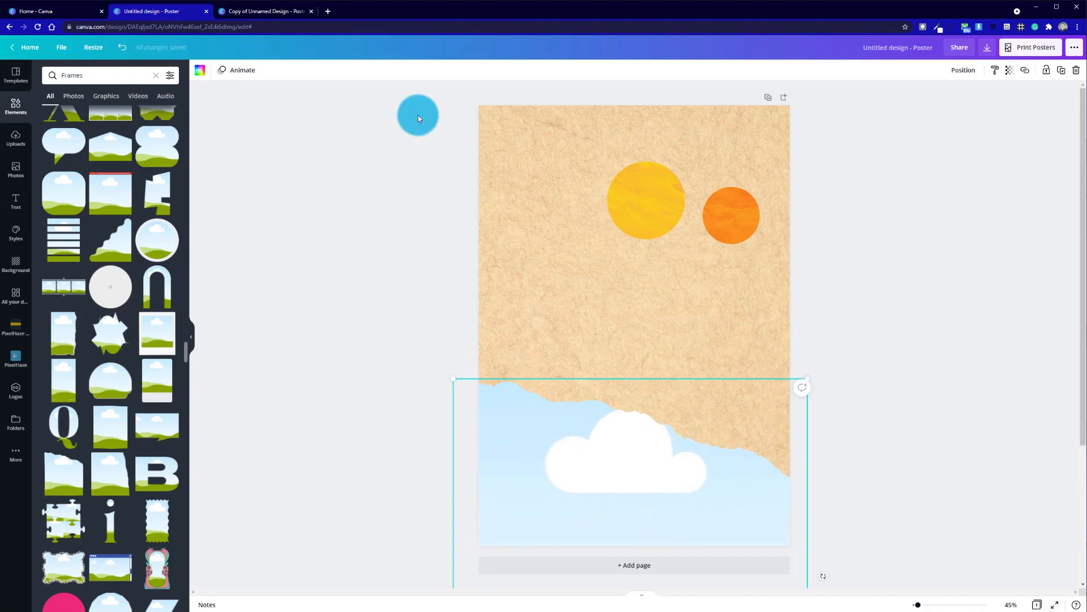
# Compare the new torn-edge frame with the dark foreground hill in the Copy of Unnamed Design poster.
pyautogui.click(277, 13)
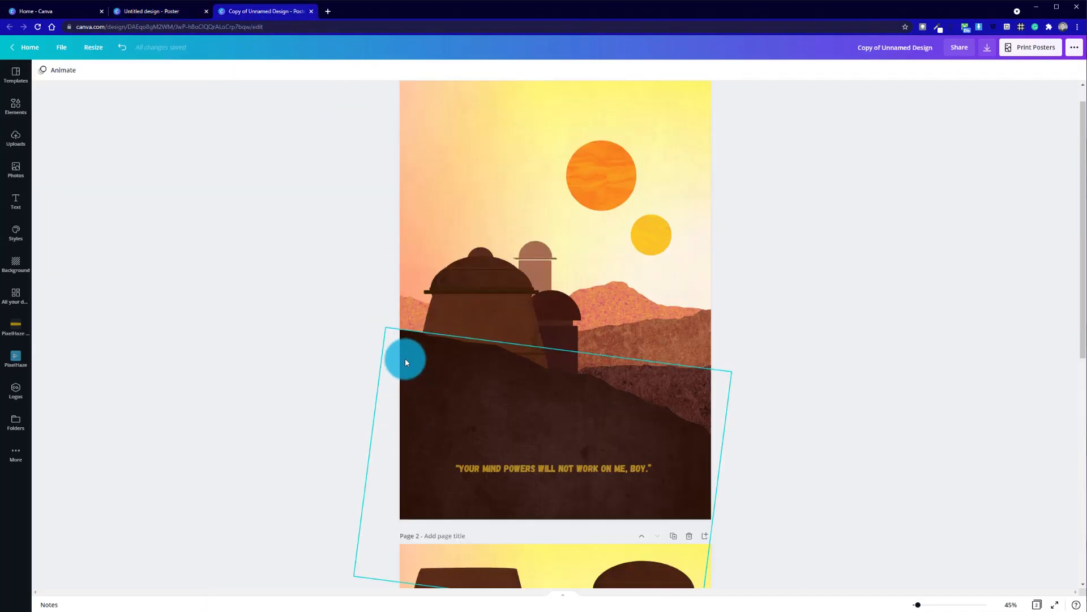
pyautogui.click(165, 13)
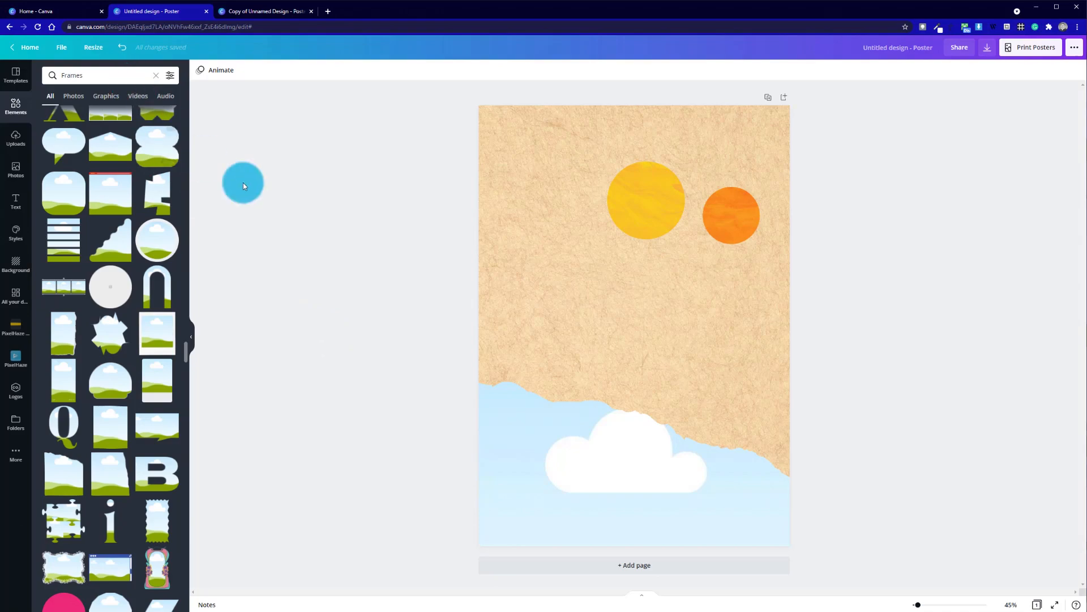
pyautogui.click(274, 11)
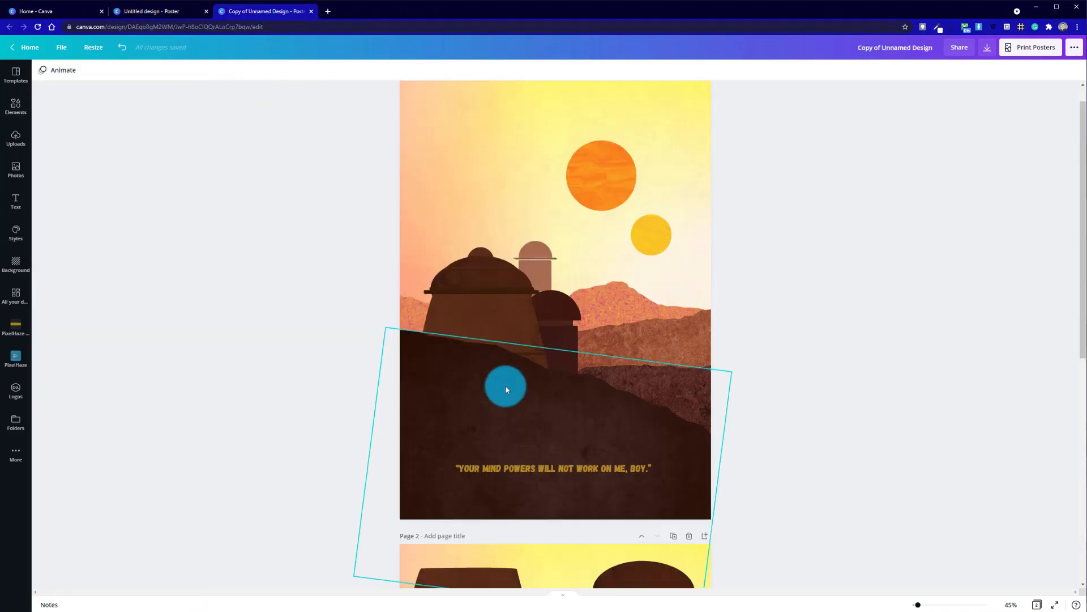
pyautogui.click(152, 11)
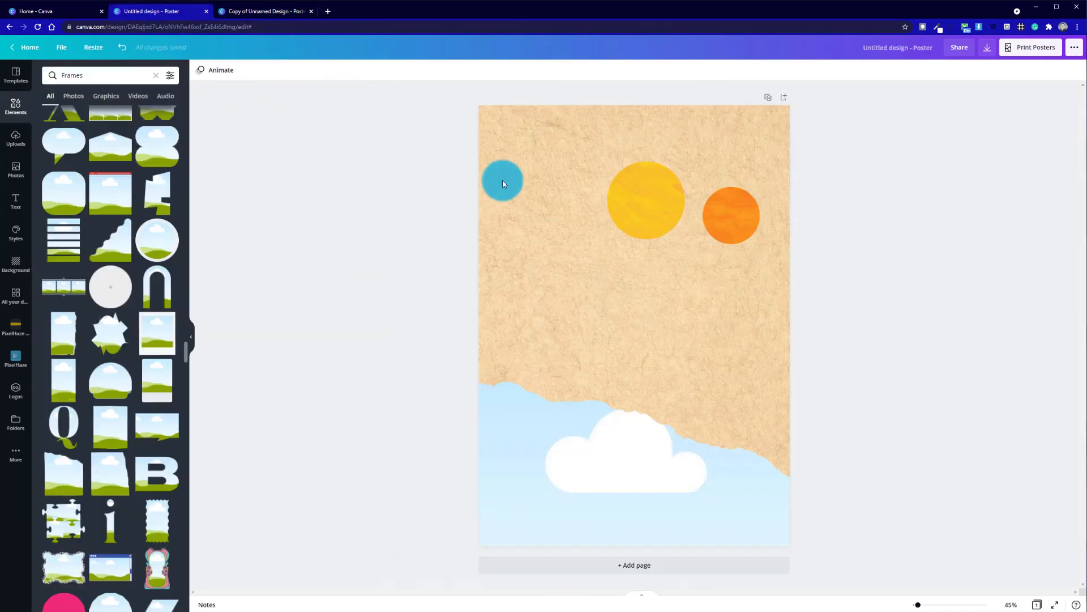
# Select the torn-edge frame on the Untitled design poster and search the elements for stone texture.
pyautogui.click(749, 490)
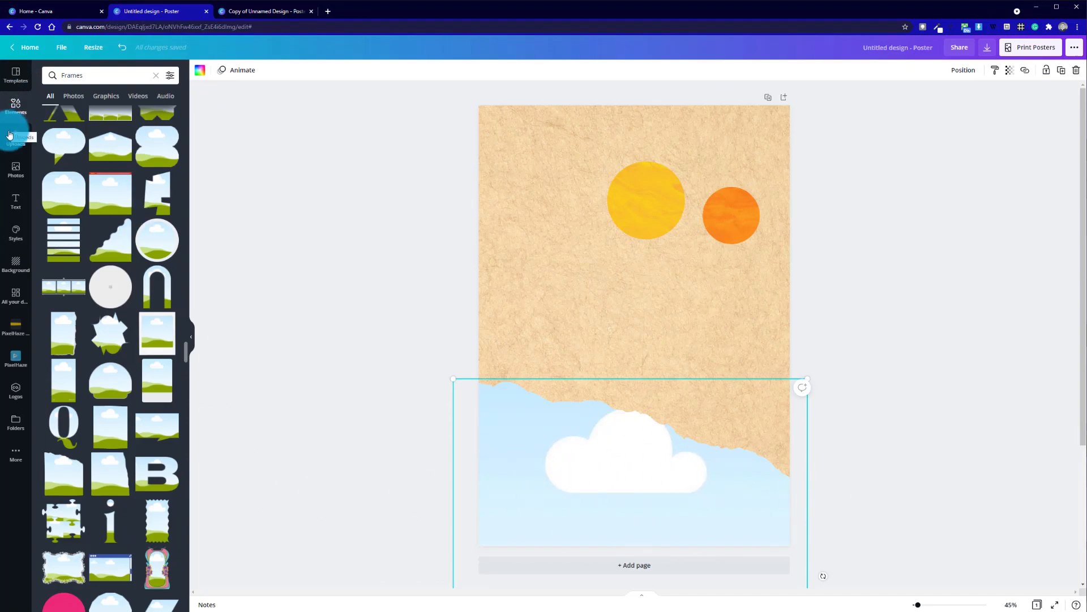
pyautogui.click(149, 78)
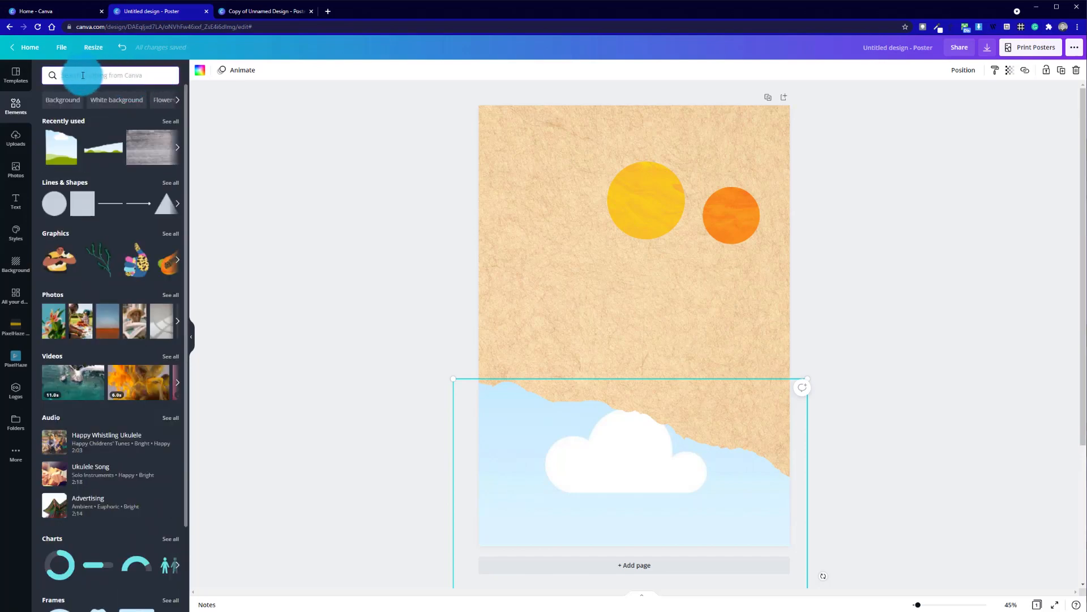
pyautogui.write('stone')
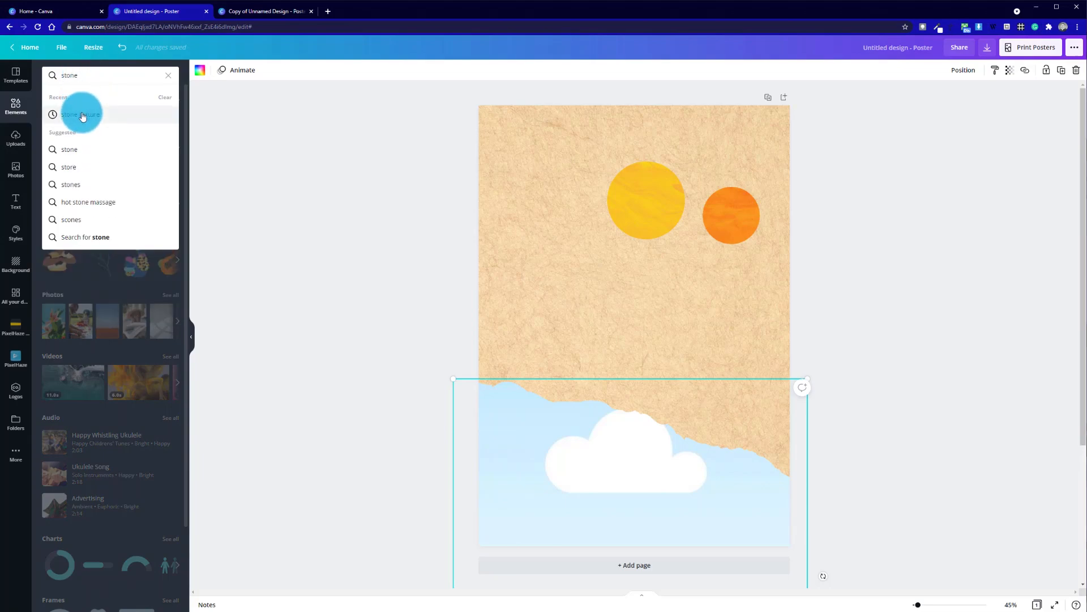
pyautogui.click(81, 114)
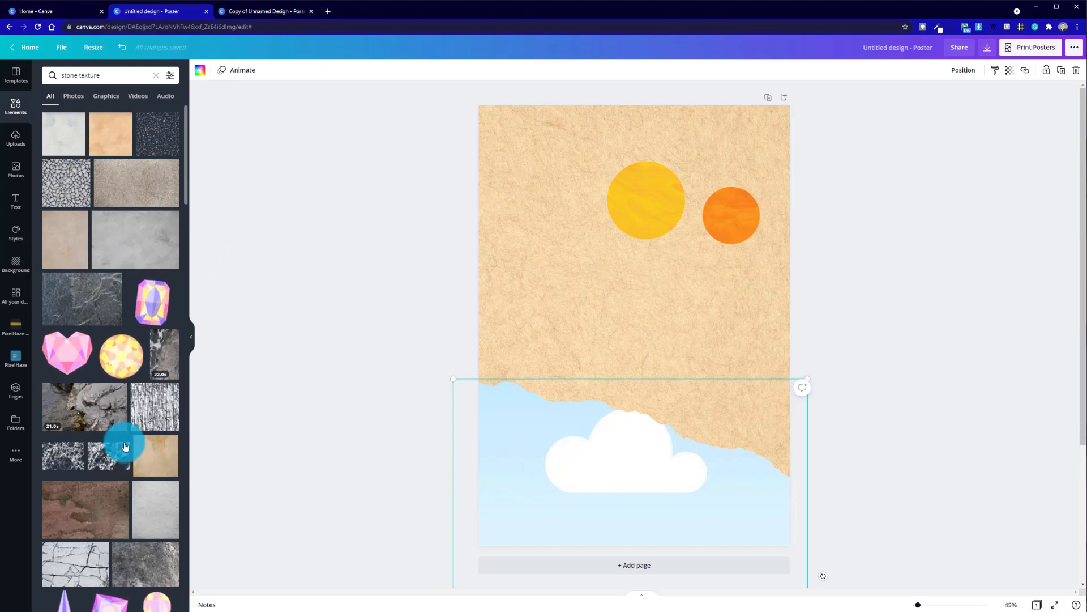
# Find a dark grey veined stone texture among the results and fill the torn-edge foreground frame with it.
pyautogui.scroll(-3, 120, 446)
pyautogui.scroll(-5, 124, 443)
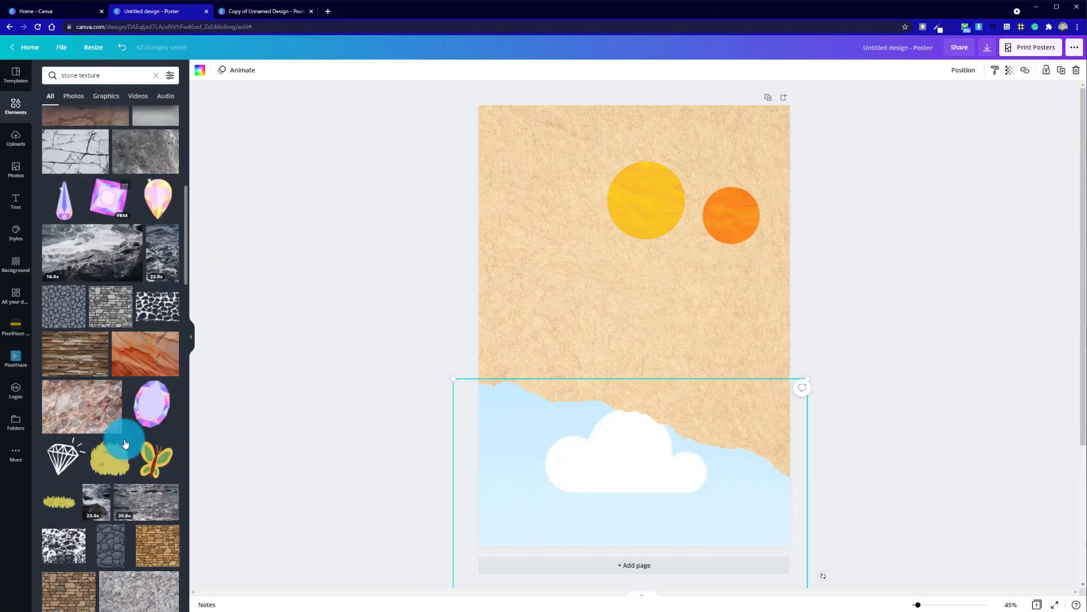
pyautogui.scroll(-6, 123, 427)
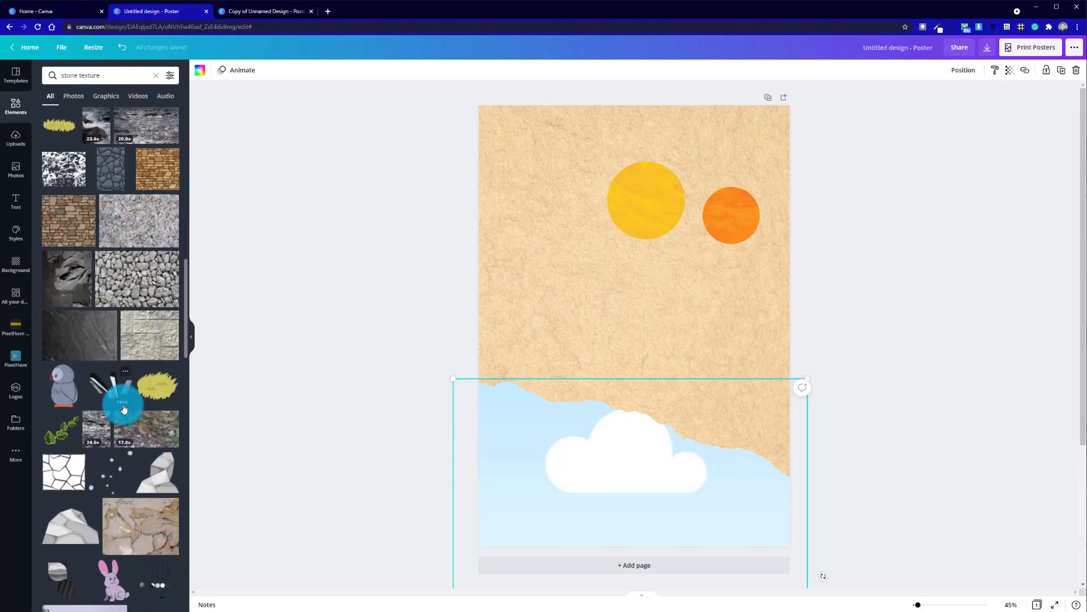
pyautogui.scroll(-2, 119, 391)
pyautogui.scroll(-5, 122, 406)
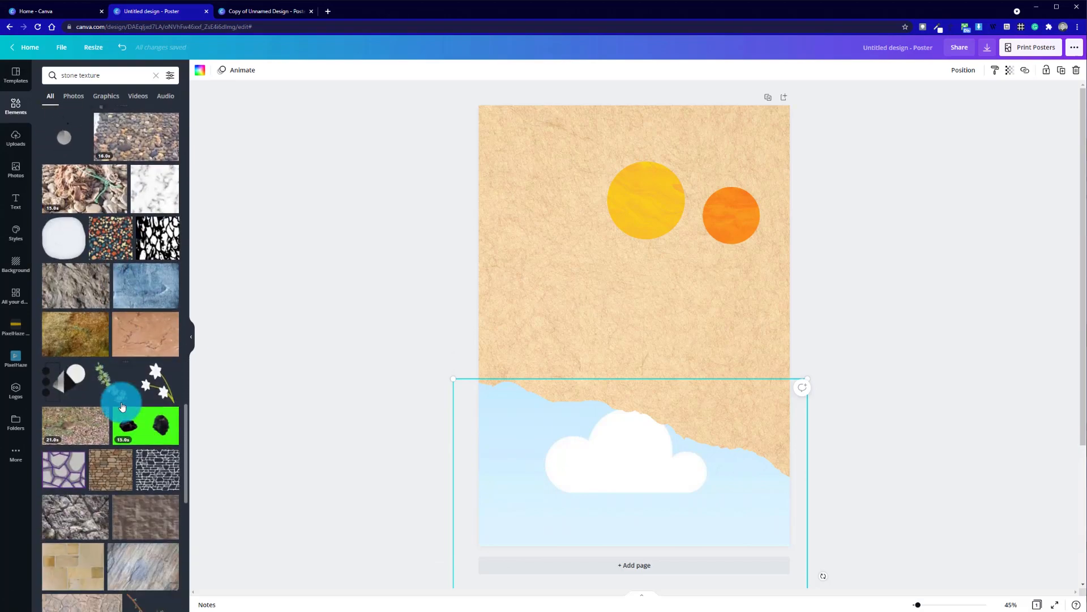
pyautogui.scroll(-4, 122, 406)
pyautogui.scroll(-4, 122, 406)
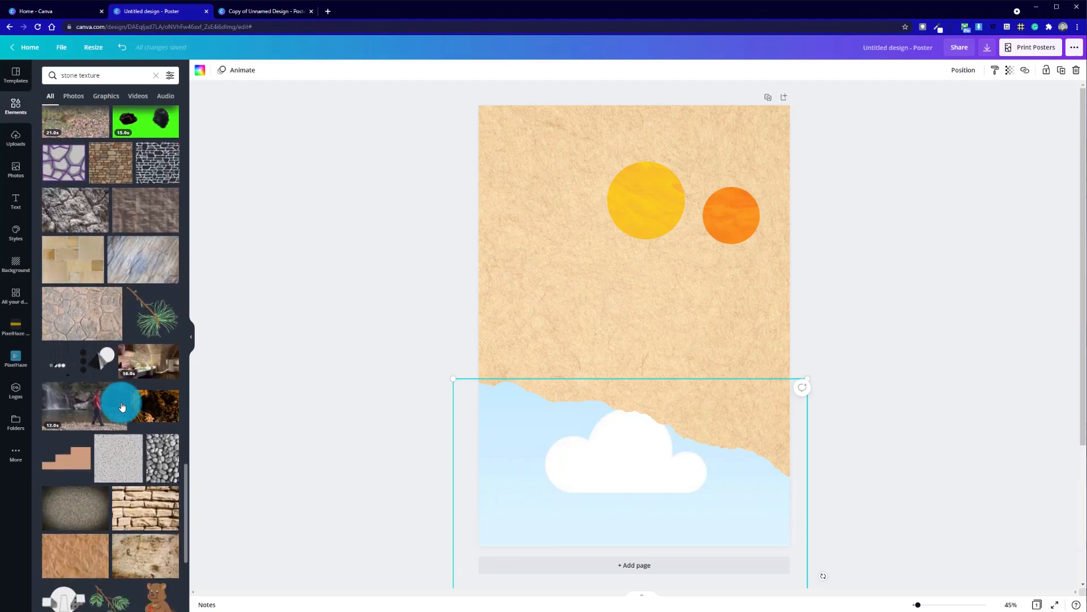
pyautogui.scroll(-2, 122, 406)
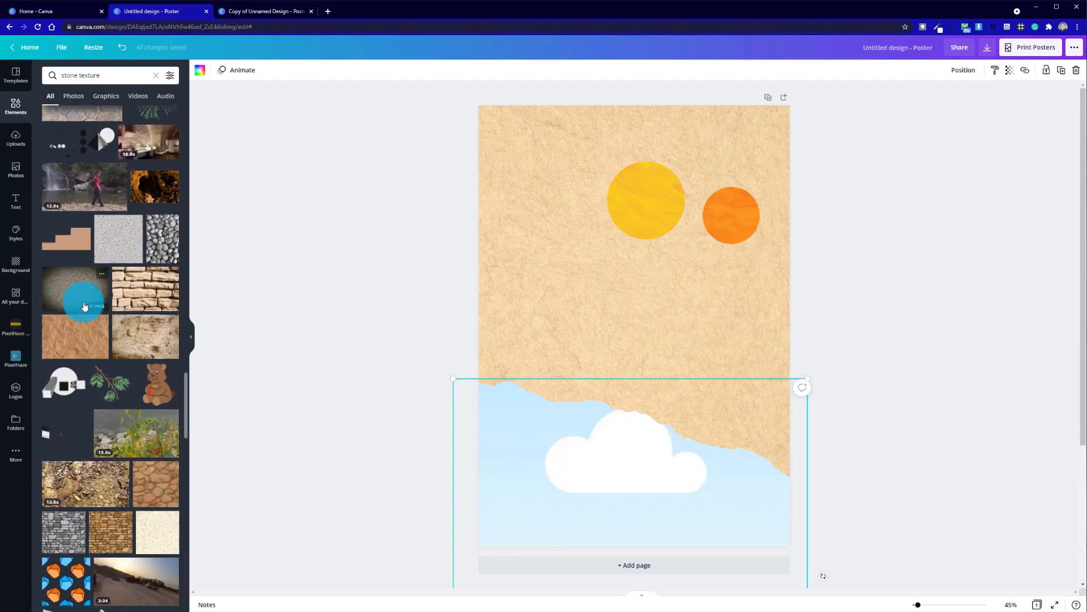
pyautogui.scroll(-8, 104, 365)
pyautogui.scroll(-6, 105, 367)
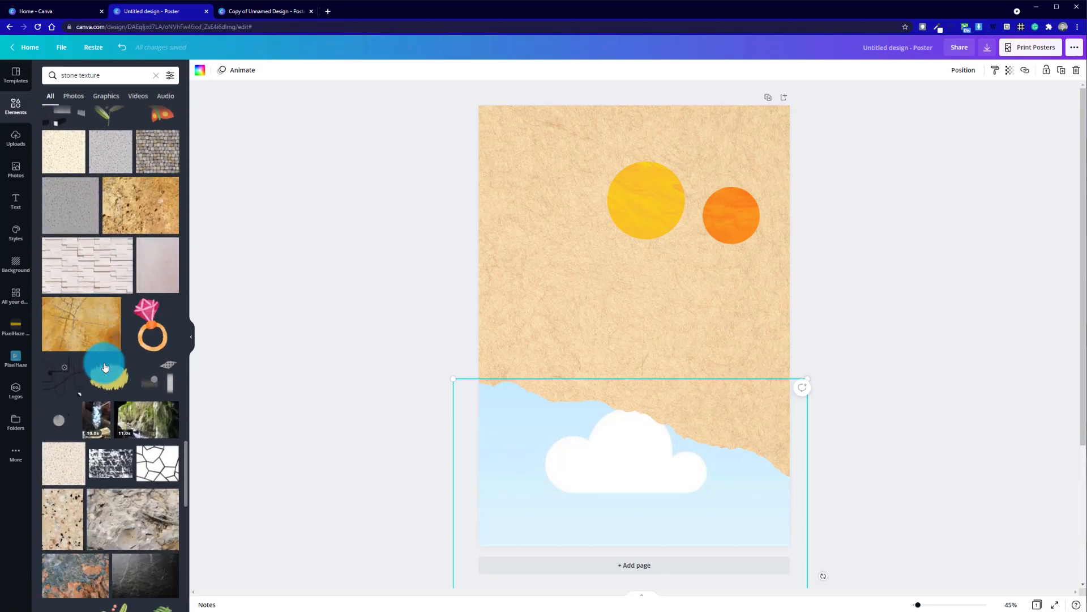
pyautogui.scroll(-1, 105, 367)
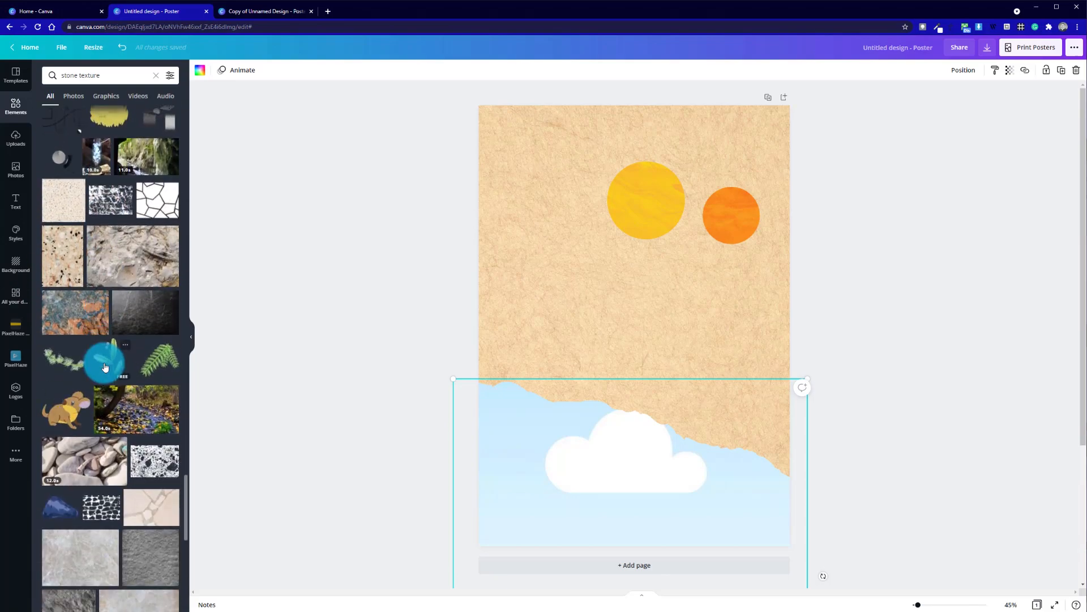
pyautogui.moveTo(134, 315); pyautogui.dragTo(578, 422)
pyautogui.click(884, 471)
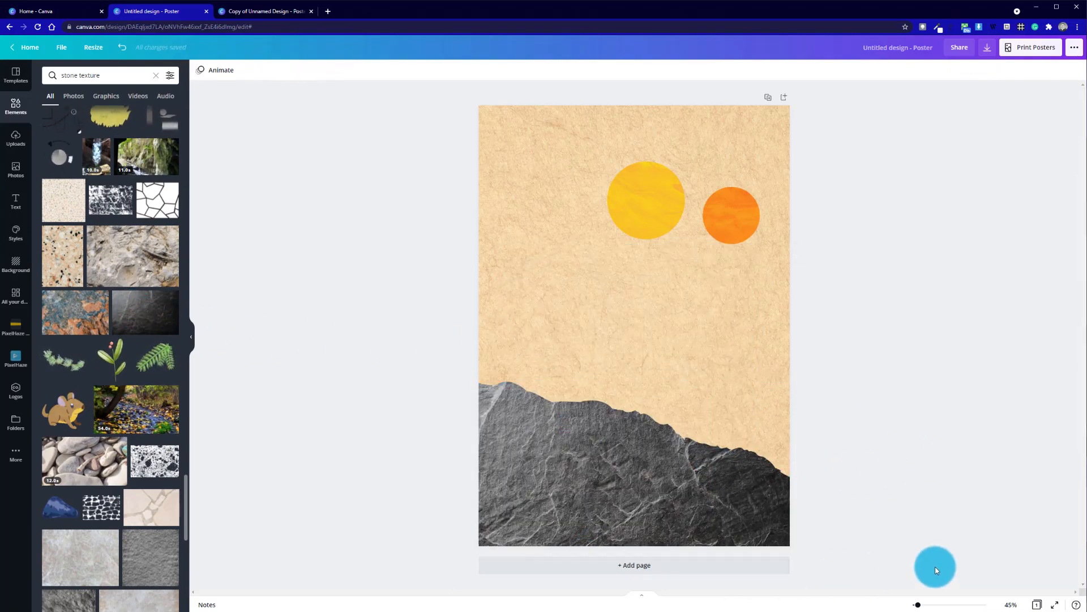
# Apply the Hazel filter from the Soft group of Photogenic effects to the foreground hill's stone image.
pyautogui.click(555, 475)
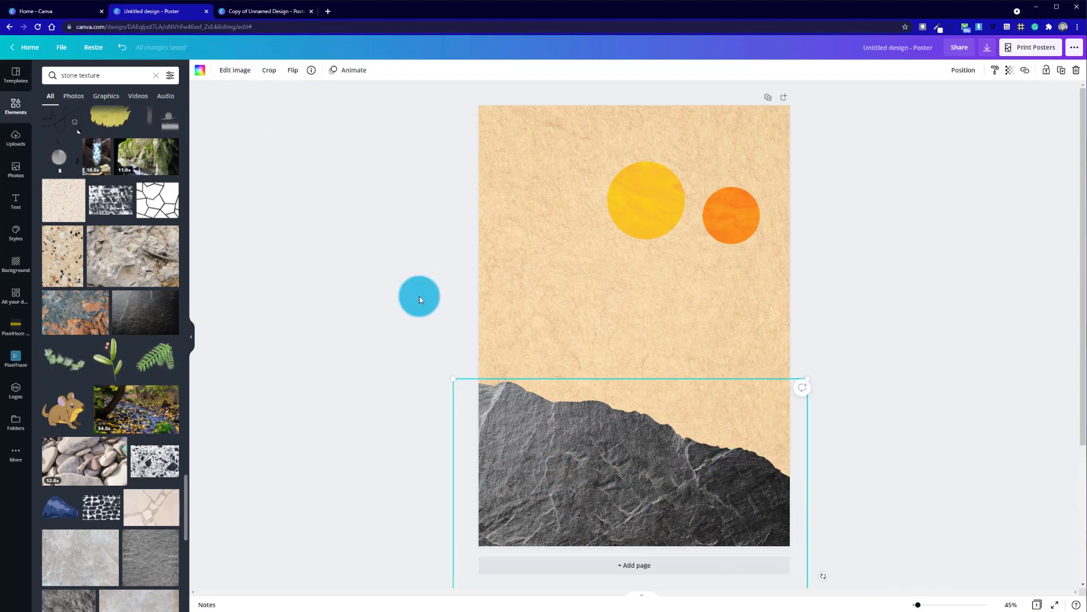
pyautogui.click(234, 70)
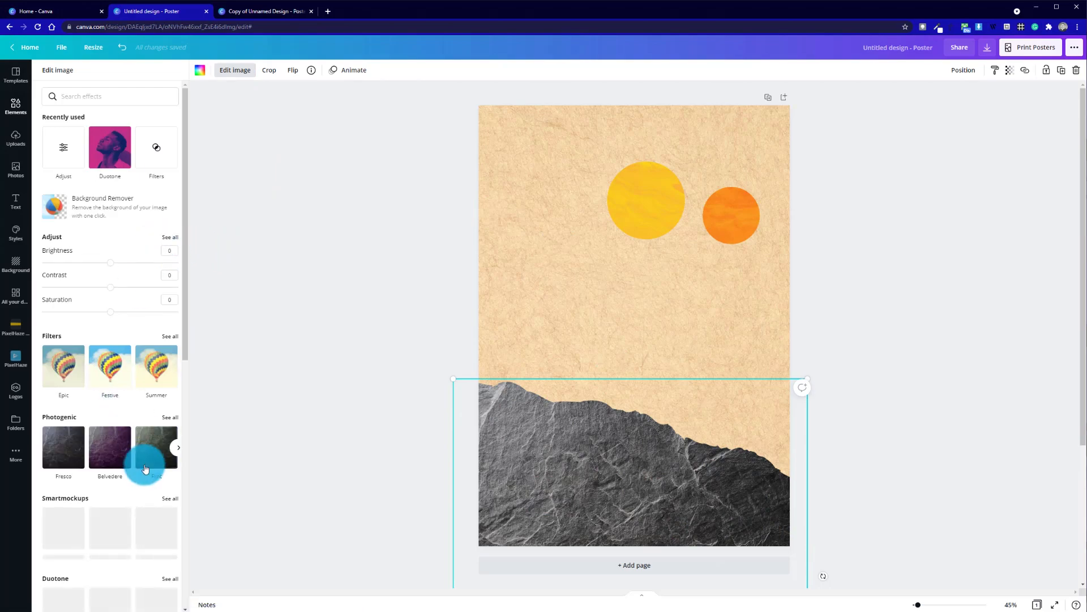
pyautogui.click(175, 450)
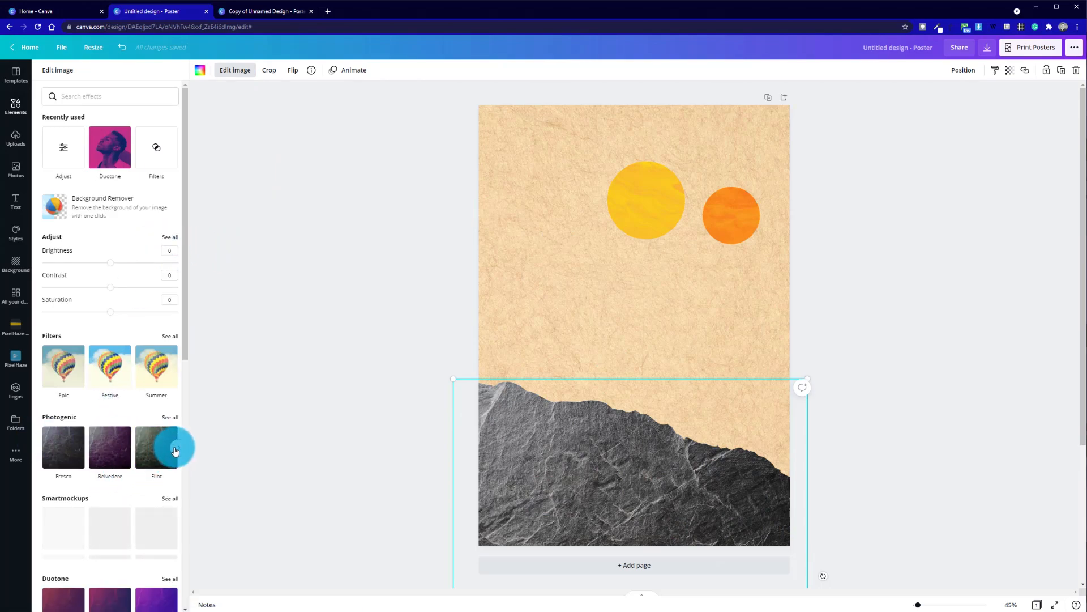
pyautogui.click(175, 451)
pyautogui.click(176, 451)
pyautogui.click(177, 452)
pyautogui.click(177, 451)
pyautogui.click(177, 452)
pyautogui.click(177, 452)
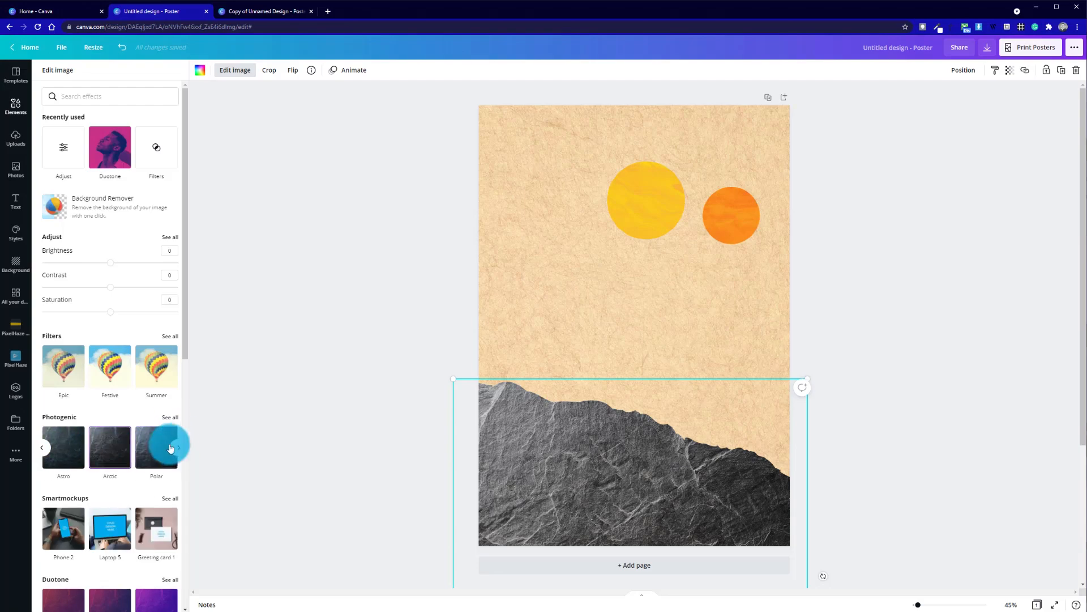
pyautogui.click(168, 417)
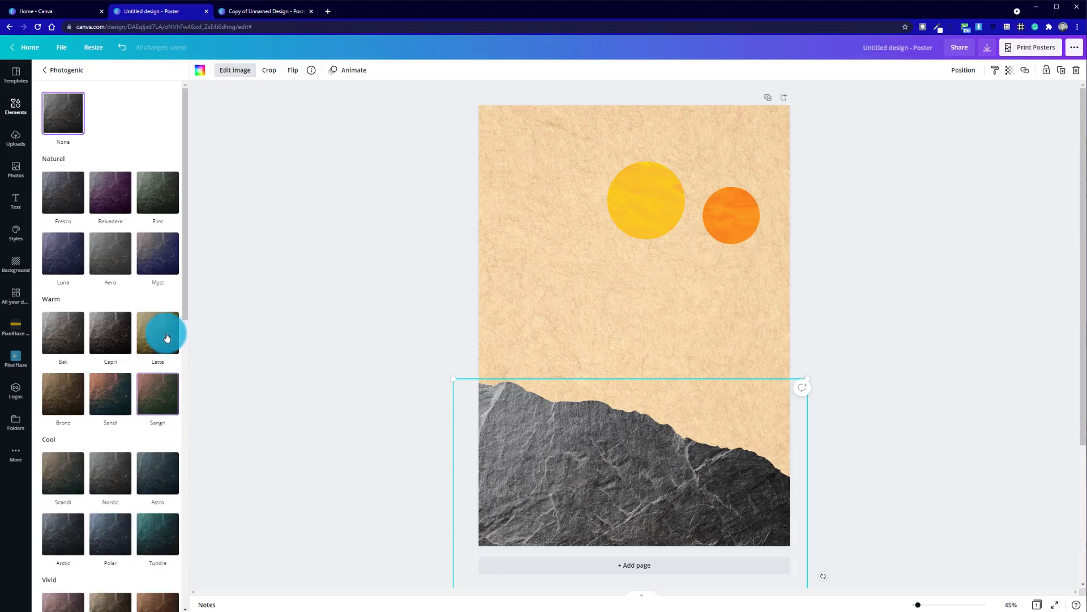
pyautogui.scroll(-7, 114, 423)
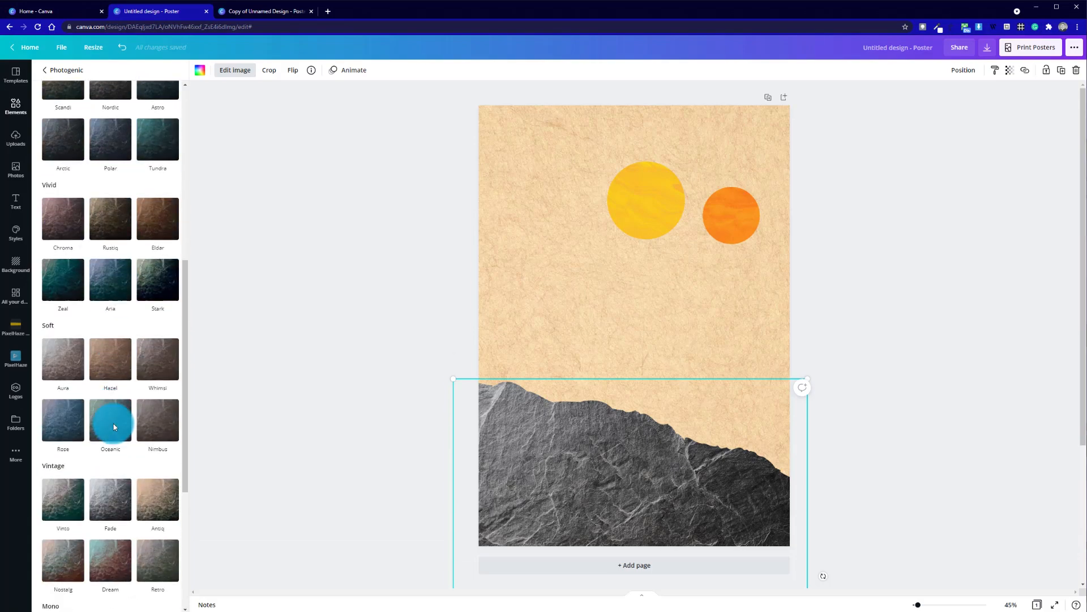
pyautogui.scroll(-3, 113, 426)
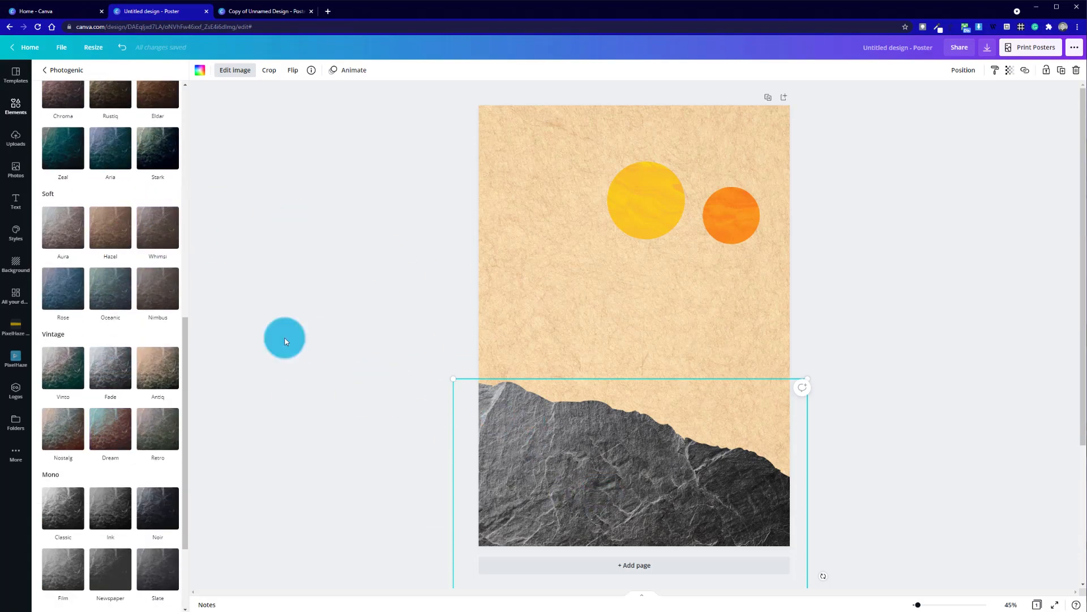
pyautogui.click(114, 226)
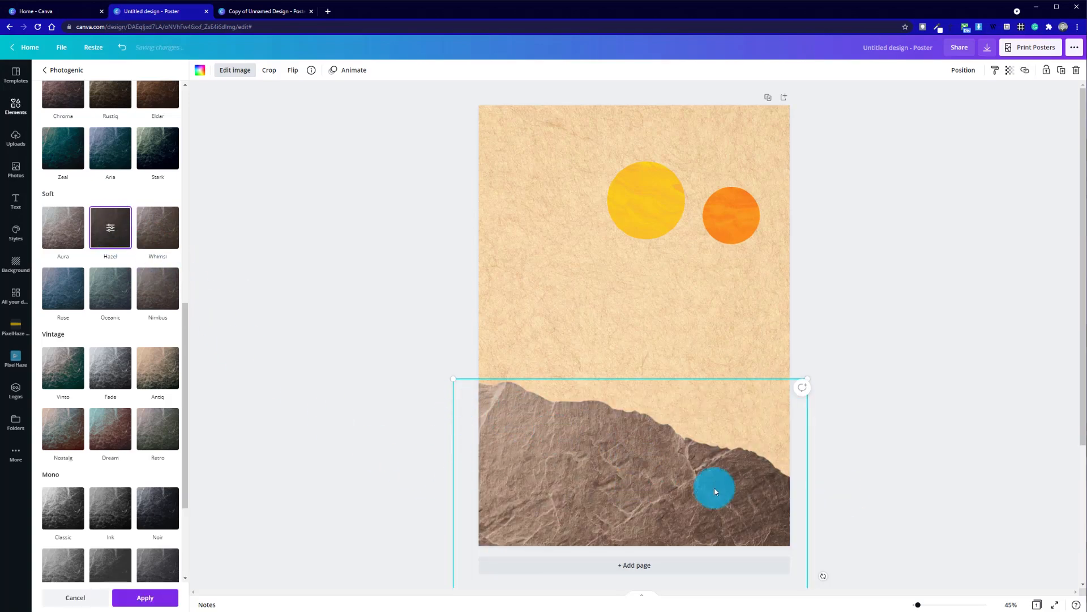
pyautogui.click(17, 106)
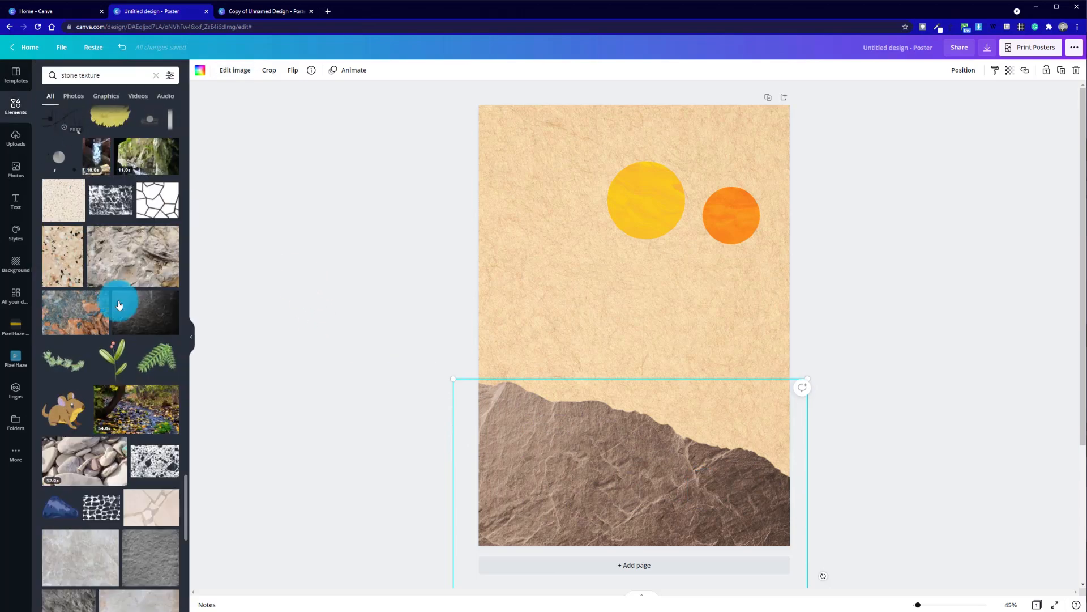
pyautogui.scroll(-10, 120, 432)
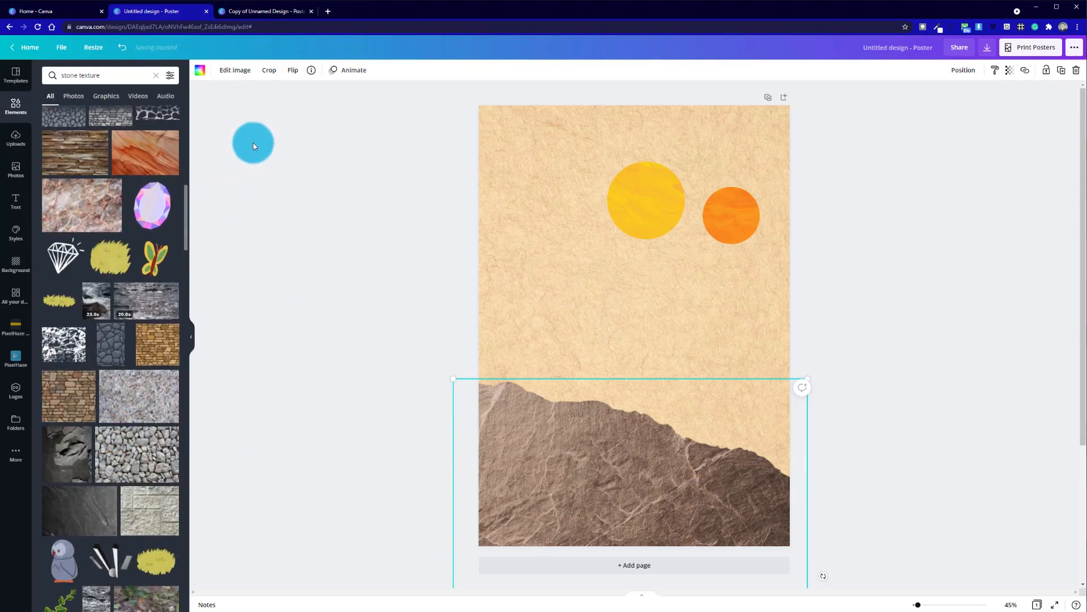
# Add the Dawn duotone effect to the foreground hill's image.
pyautogui.click(235, 70)
pyautogui.scroll(-5, 94, 374)
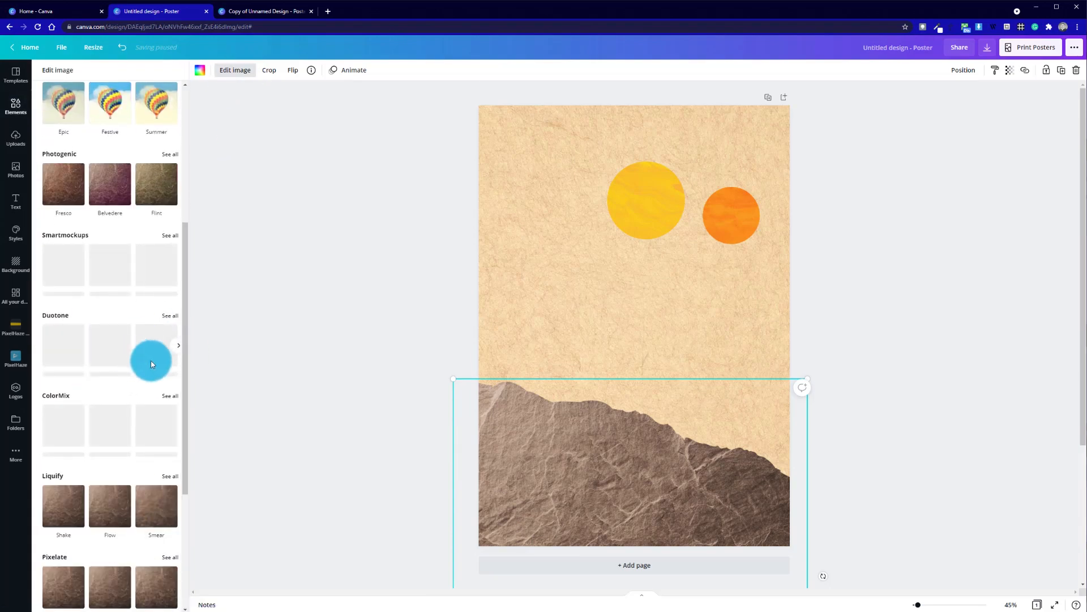
pyautogui.click(176, 319)
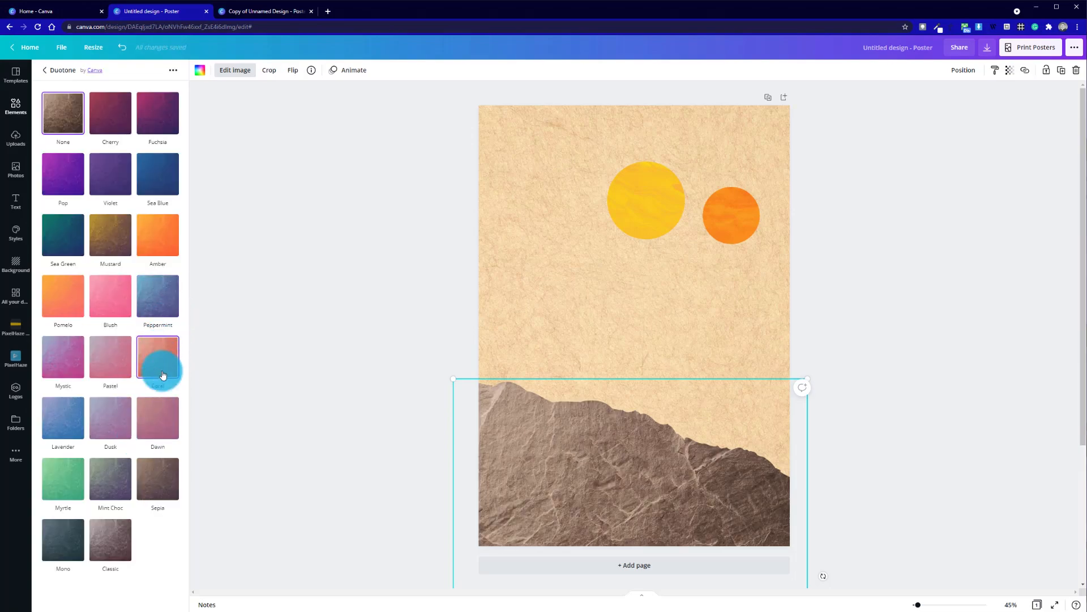
pyautogui.click(155, 410)
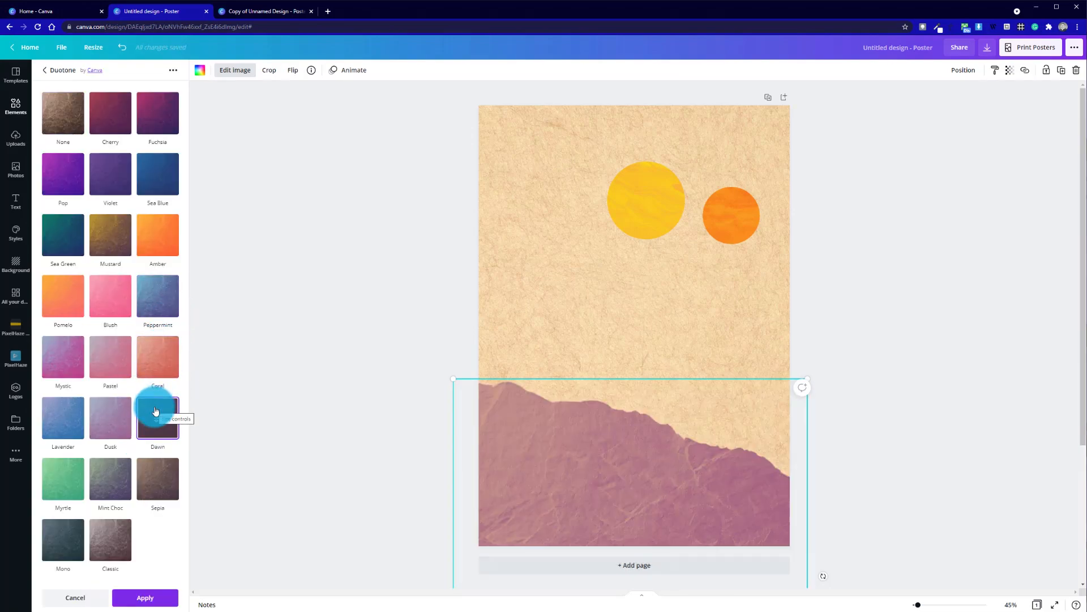
# Set the Dawn duotone's shadows to the dark plum colour #490937 on the foreground hill.
pyautogui.click(162, 423)
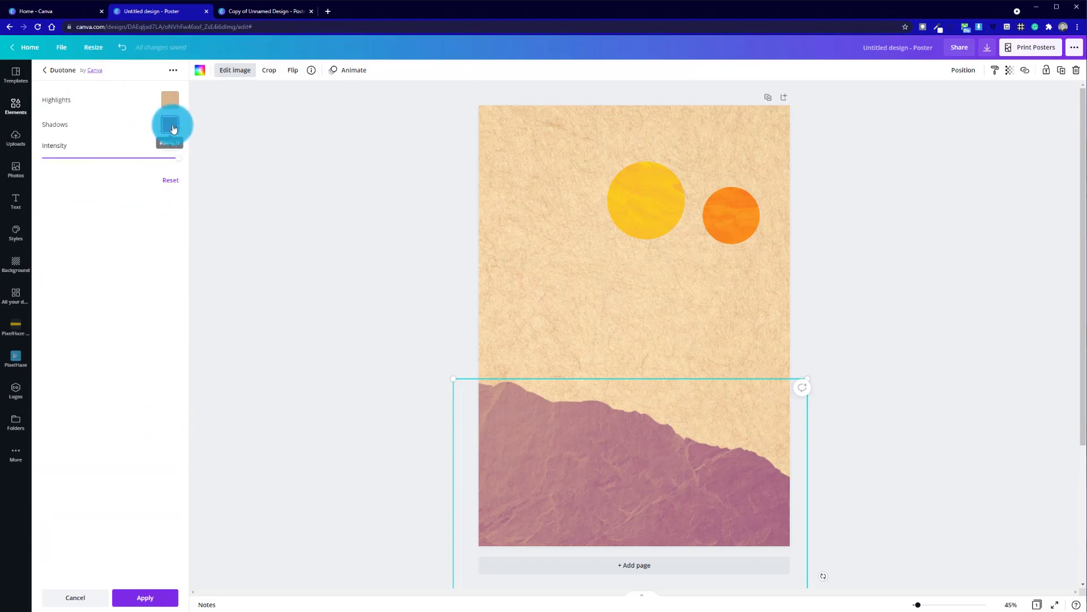
pyautogui.click(170, 99)
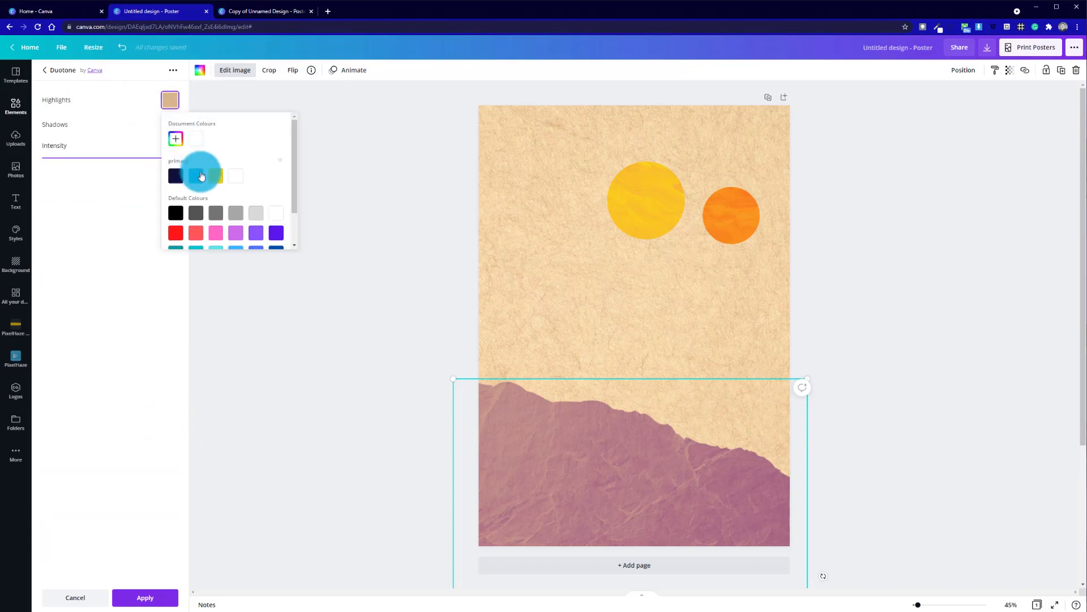
pyautogui.scroll(-1, 213, 197)
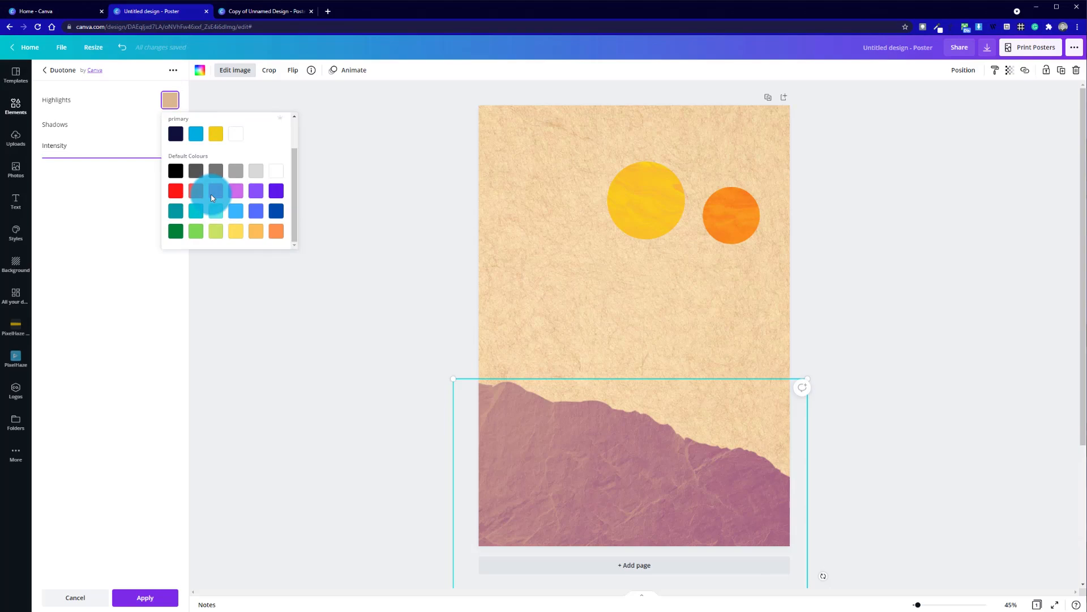
pyautogui.click(150, 130)
pyautogui.click(170, 124)
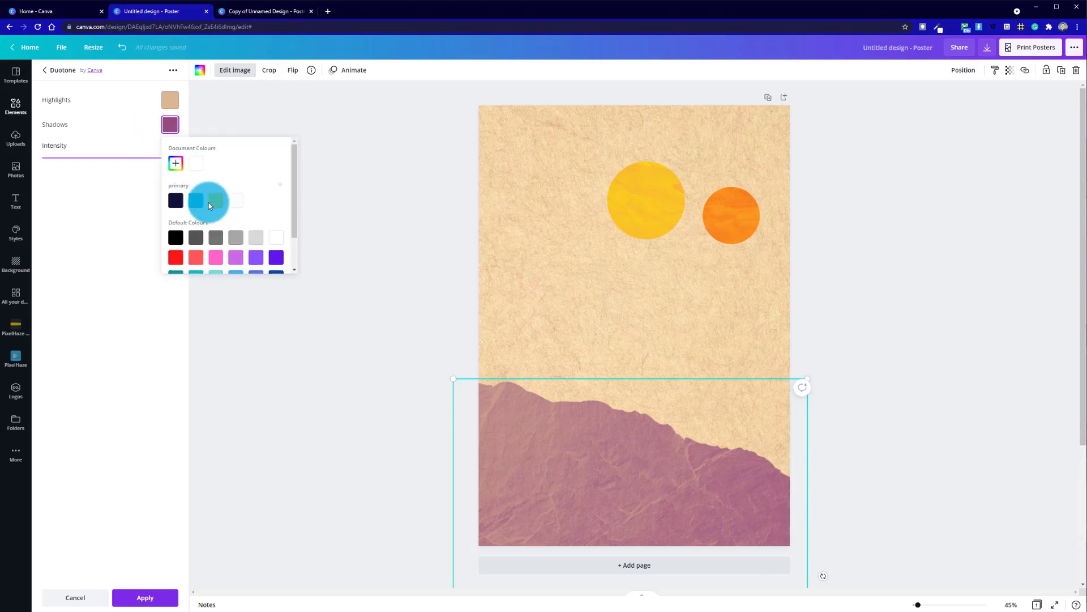
pyautogui.click(175, 164)
pyautogui.click(237, 214)
pyautogui.click(238, 221)
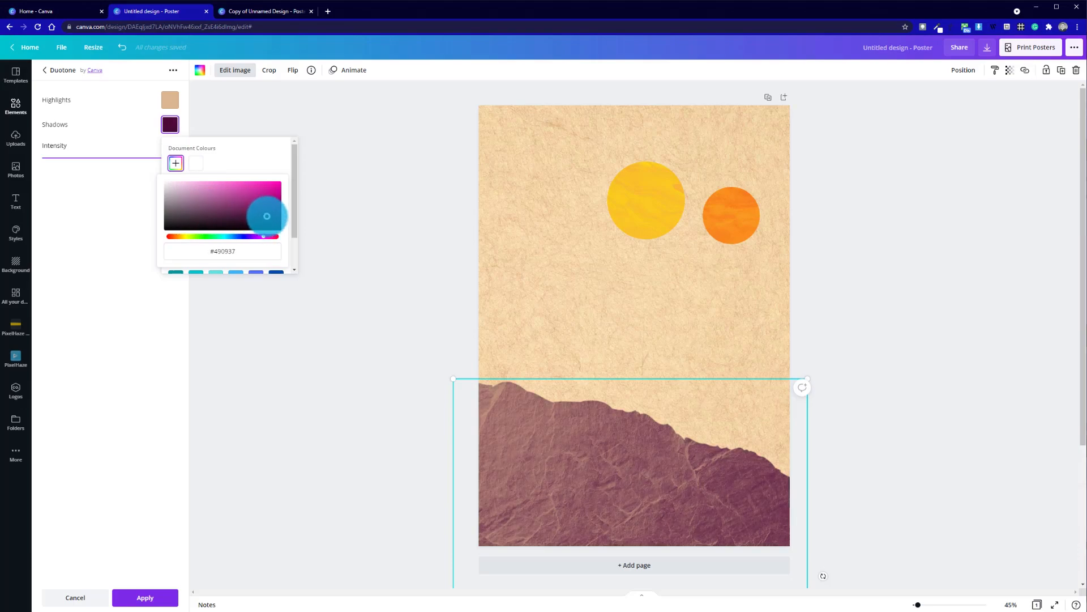
# Set the Dawn duotone's highlights to a salmon-orange colour, about #FFAC8D.
pyautogui.click(170, 105)
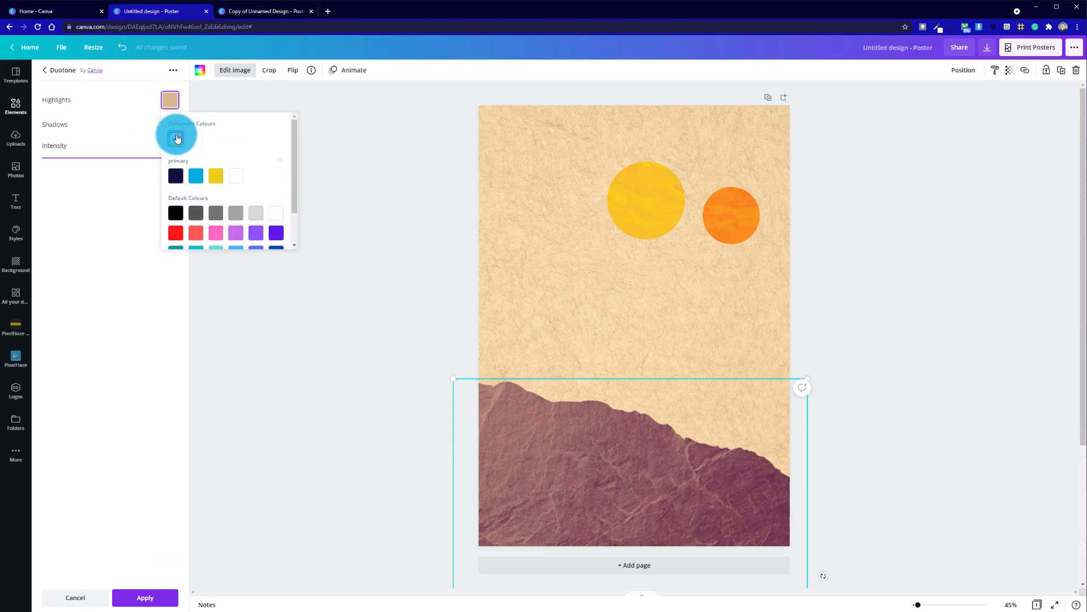
pyautogui.click(177, 139)
pyautogui.moveTo(177, 214)
pyautogui.mouseDown()
pyautogui.moveTo(276, 220)
pyautogui.moveTo(178, 213)
pyautogui.mouseUp()
pyautogui.moveTo(253, 190)
pyautogui.mouseDown()
pyautogui.moveTo(230, 165)
pyautogui.moveTo(211, 174)
pyautogui.mouseUp()
pyautogui.moveTo(178, 213); pyautogui.dragTo(173, 214)
pyautogui.moveTo(238, 170); pyautogui.dragTo(215, 158)
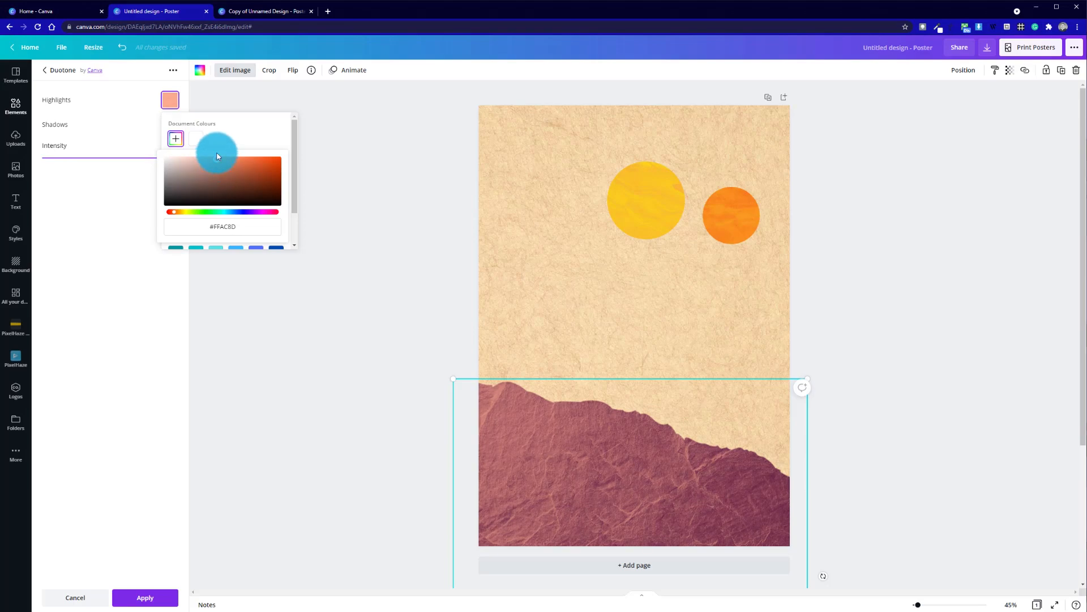
pyautogui.click(117, 205)
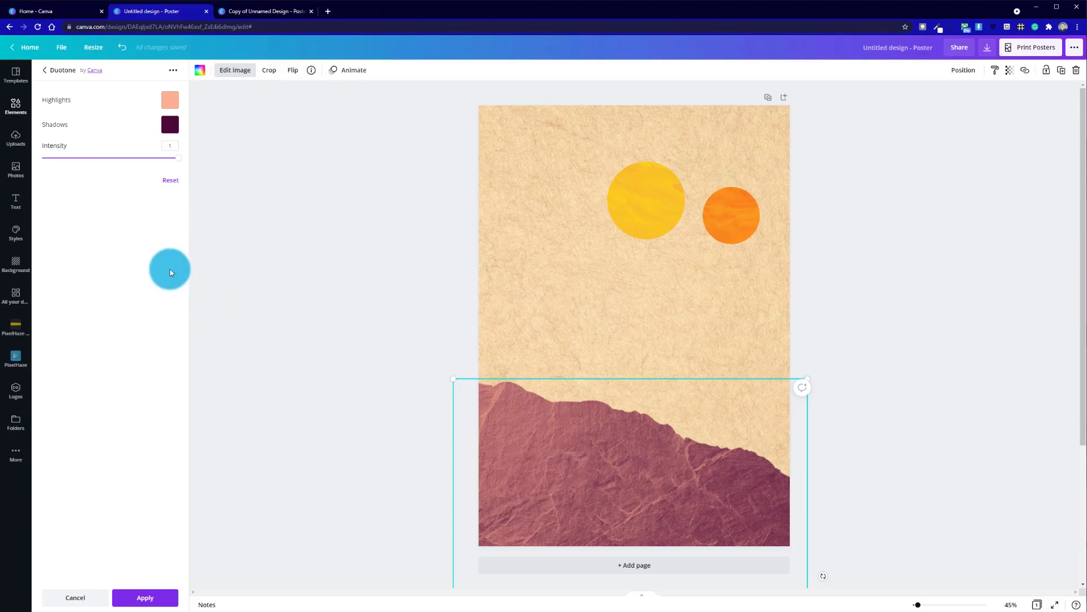
# Review the other image effects and apply the customised Dawn duotone to the foreground hill.
pyautogui.click(68, 71)
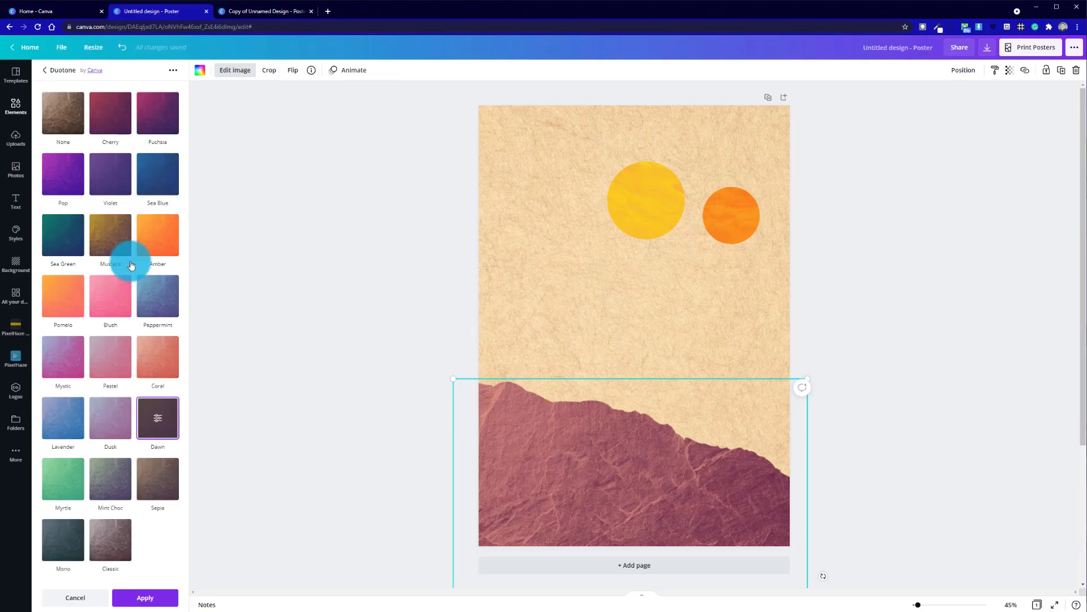
pyautogui.click(48, 68)
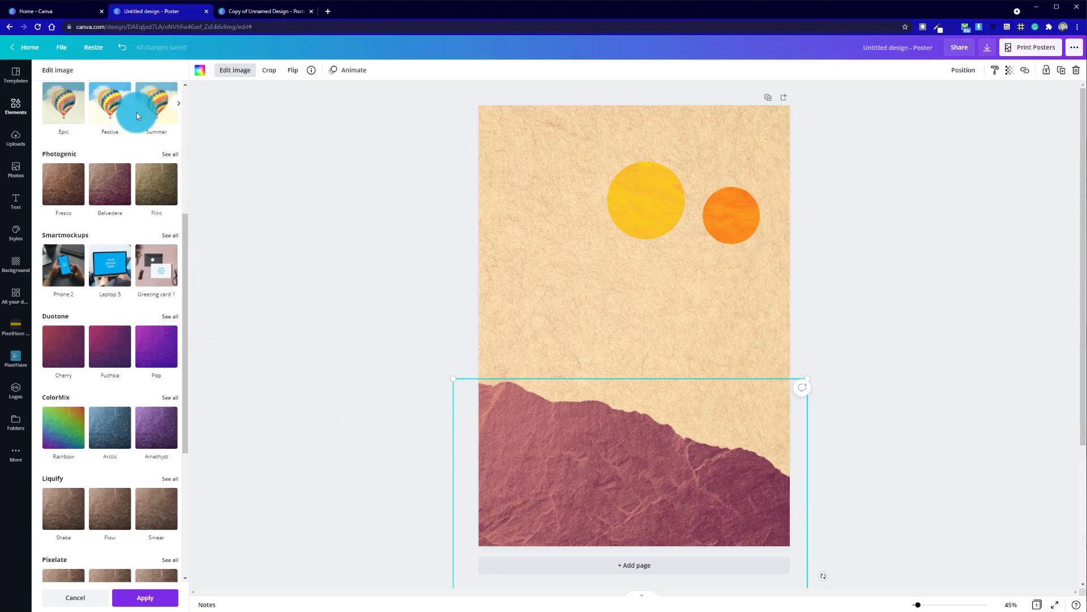
pyautogui.scroll(-5, 150, 340)
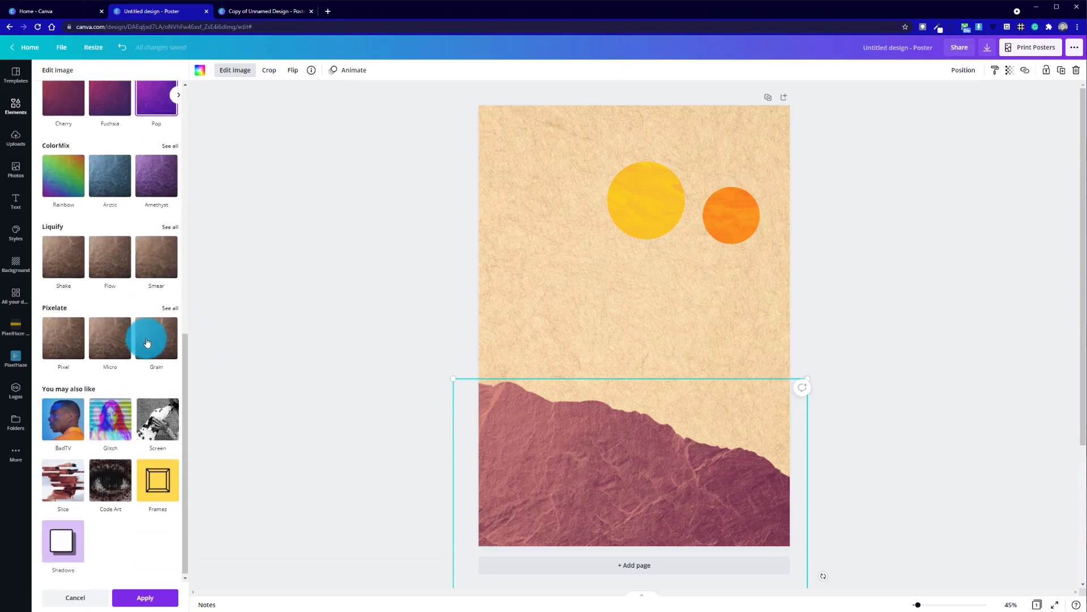
pyautogui.scroll(10, 147, 340)
pyautogui.click(149, 597)
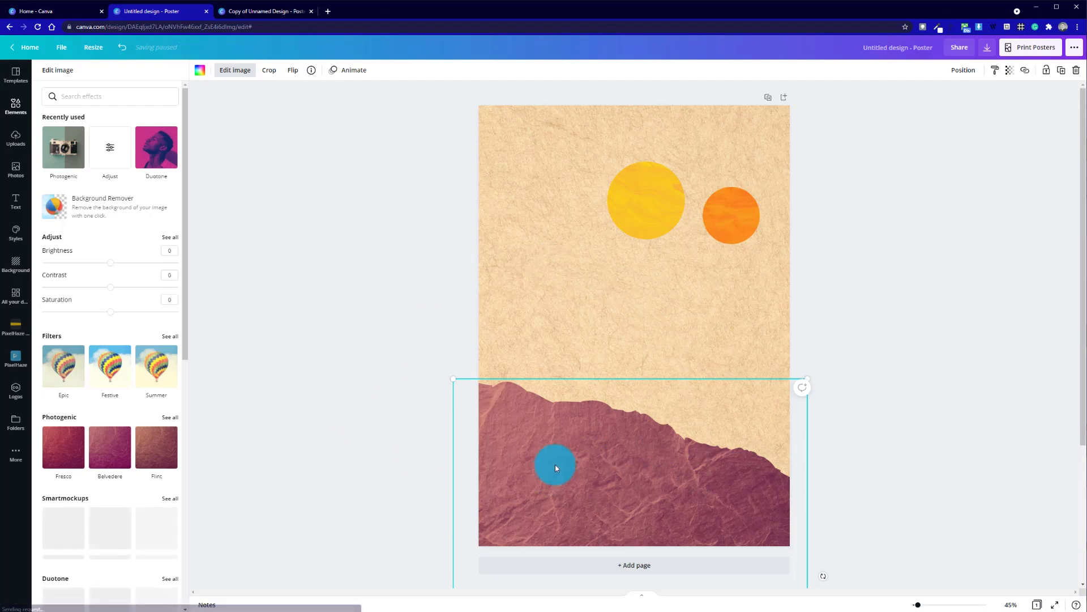
# Compare the recoloured stone hill with the dark foreground hill in the Copy of Unnamed Design poster.
pyautogui.click(242, 12)
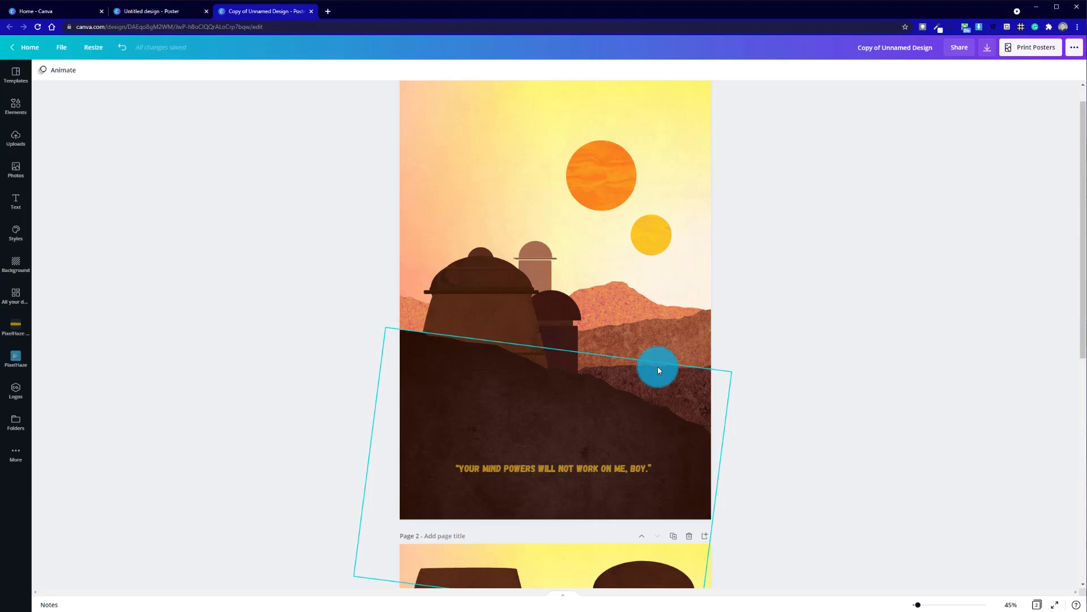
pyautogui.click(179, 12)
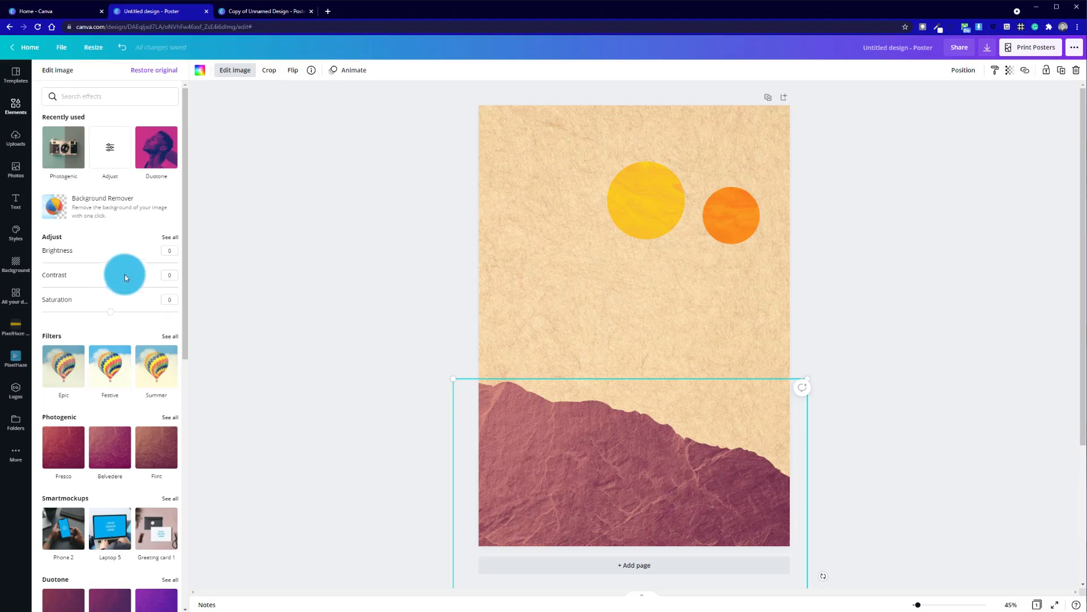
# Darken the foreground hill's stone texture by setting its brightness to -45.
pyautogui.moveTo(113, 268); pyautogui.dragTo(80, 263)
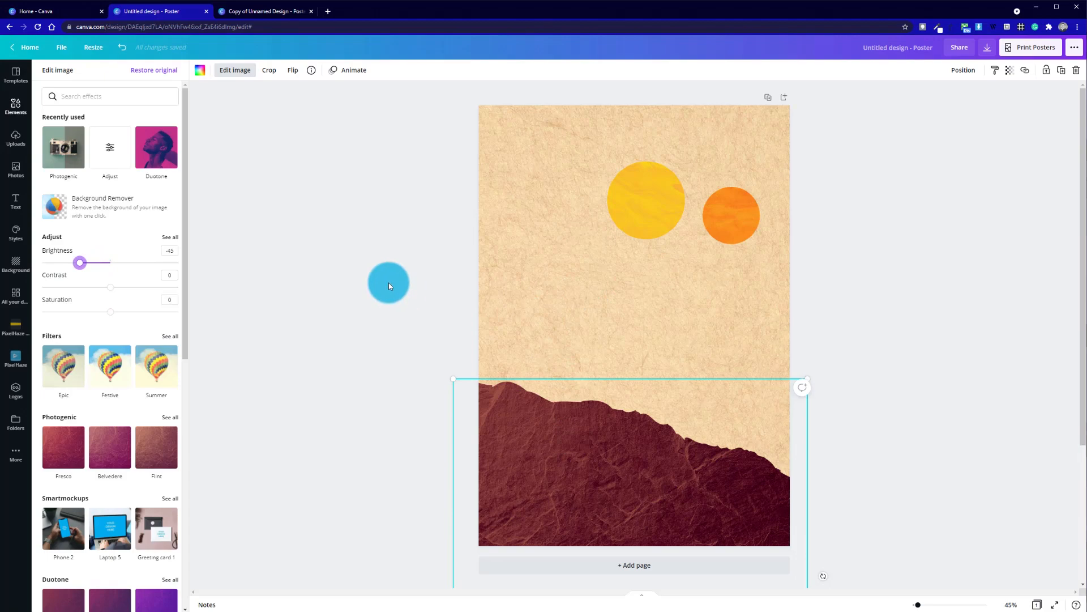
pyautogui.click(388, 283)
pyautogui.click(852, 415)
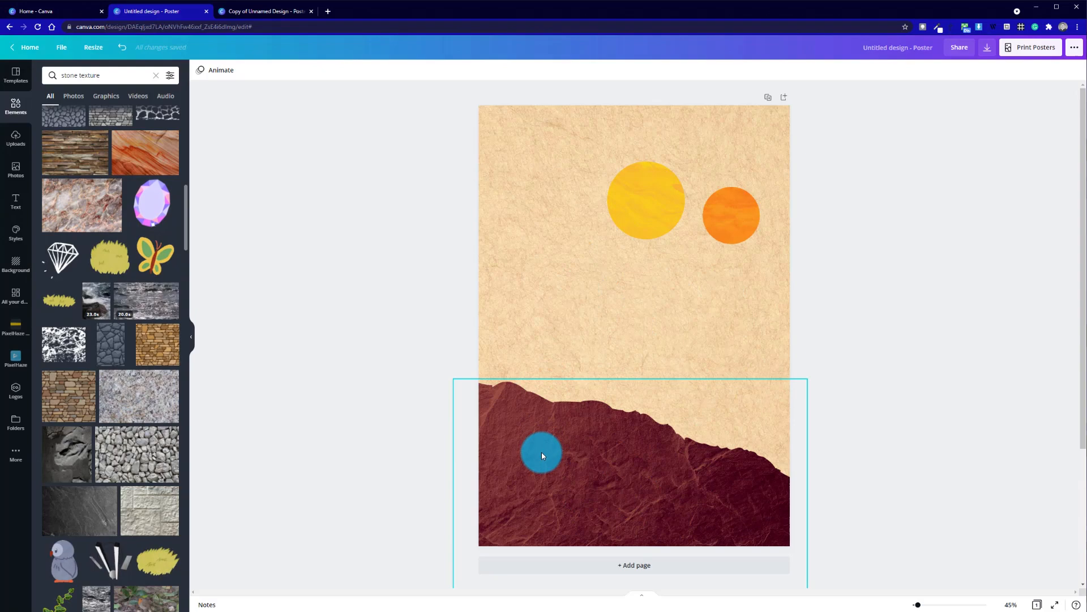
# Lower the contrast of the foreground hill's stone texture to -11.
pyautogui.click(494, 385)
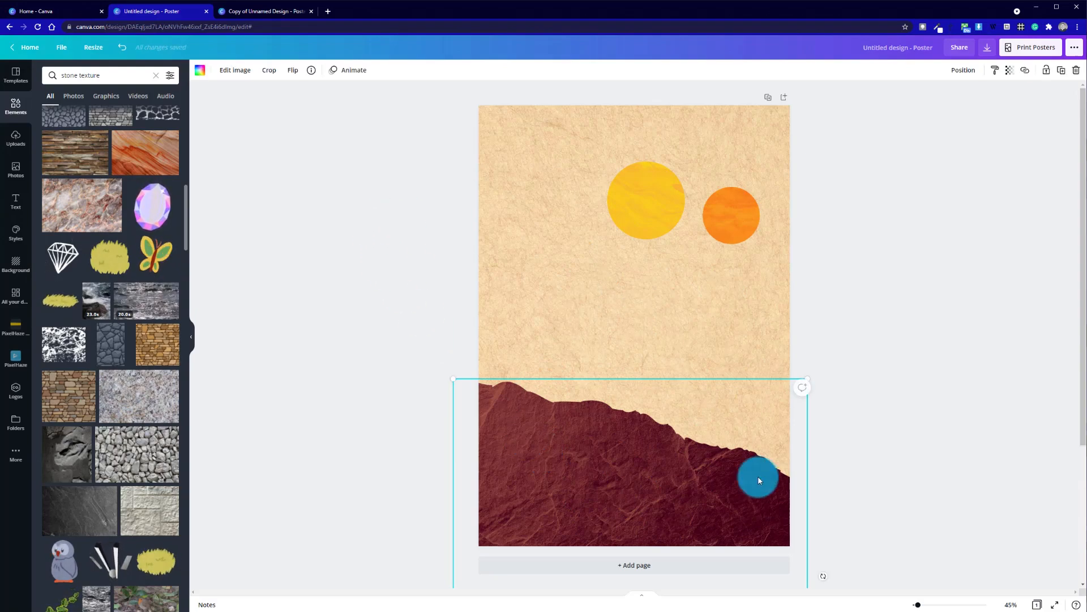
pyautogui.click(241, 70)
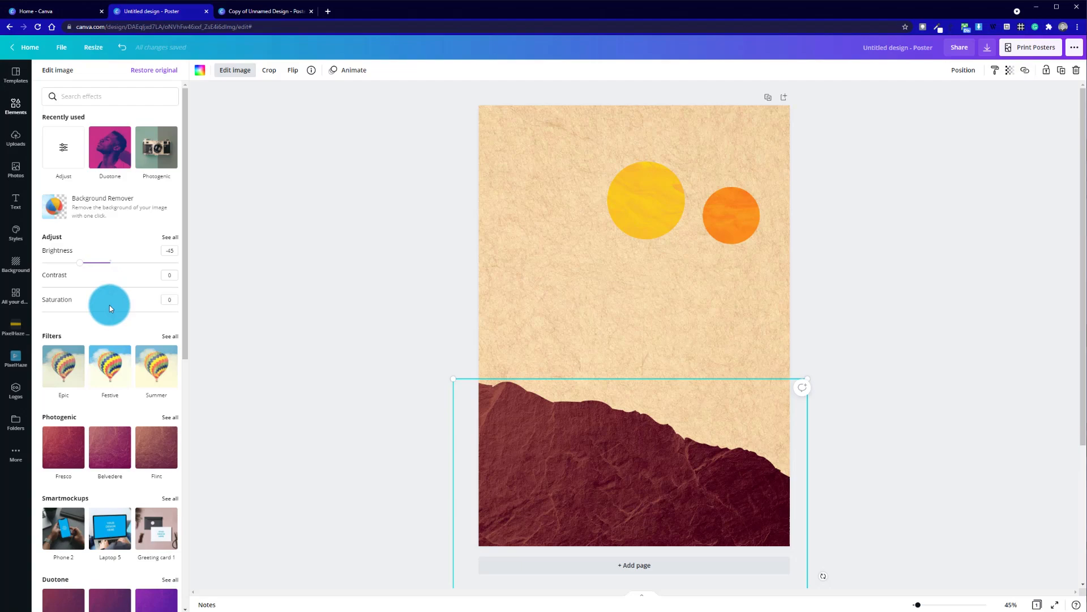
pyautogui.moveTo(111, 315)
pyautogui.mouseDown()
pyautogui.moveTo(131, 313)
pyautogui.moveTo(77, 312)
pyautogui.moveTo(130, 309)
pyautogui.moveTo(91, 316)
pyautogui.moveTo(110, 313)
pyautogui.mouseUp()
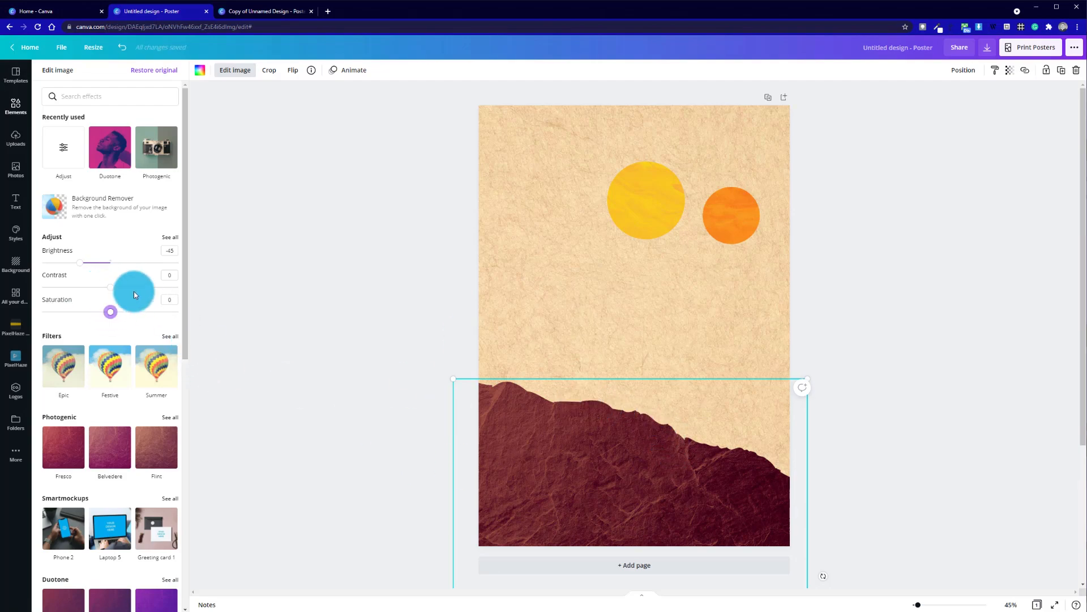
pyautogui.moveTo(114, 292)
pyautogui.mouseDown()
pyautogui.moveTo(131, 293)
pyautogui.moveTo(87, 292)
pyautogui.moveTo(118, 295)
pyautogui.mouseUp()
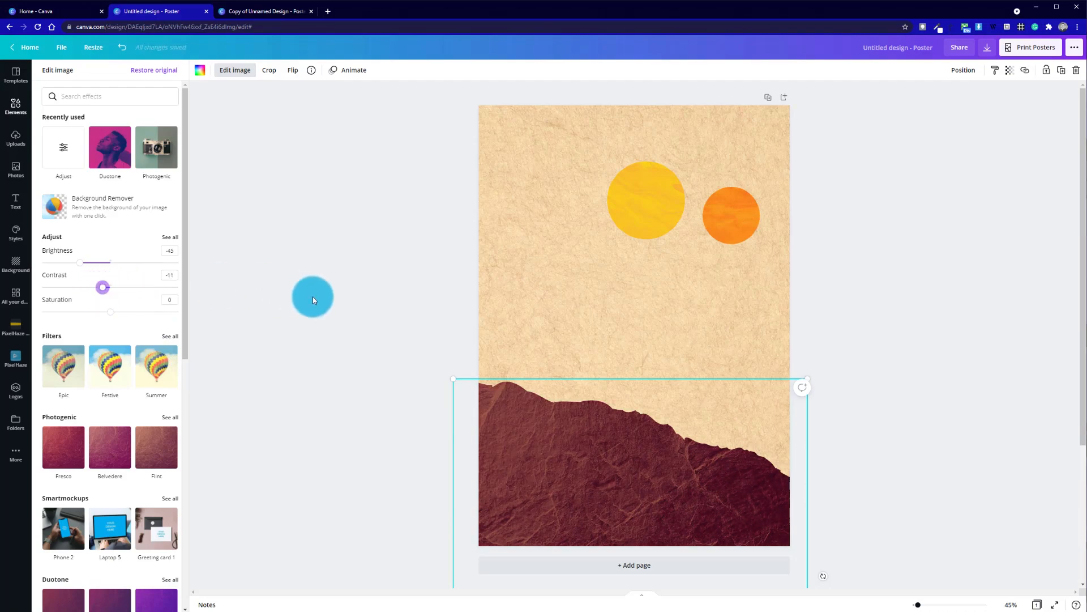
pyautogui.click(312, 296)
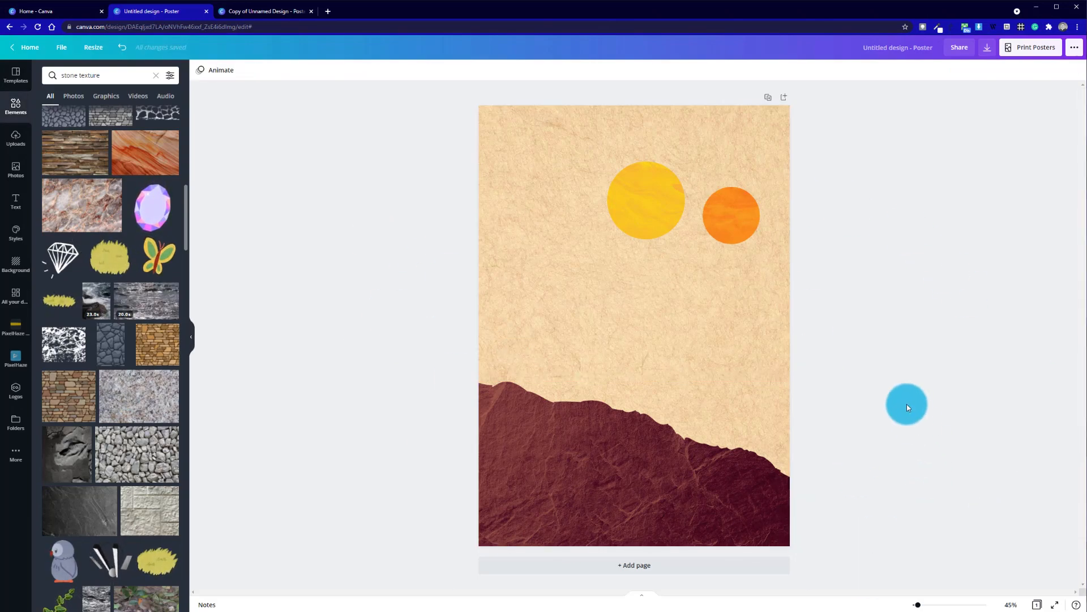
# Check the landscape layers in the Copy of Unnamed Design poster and return to the untitled poster.
pyautogui.click(270, 16)
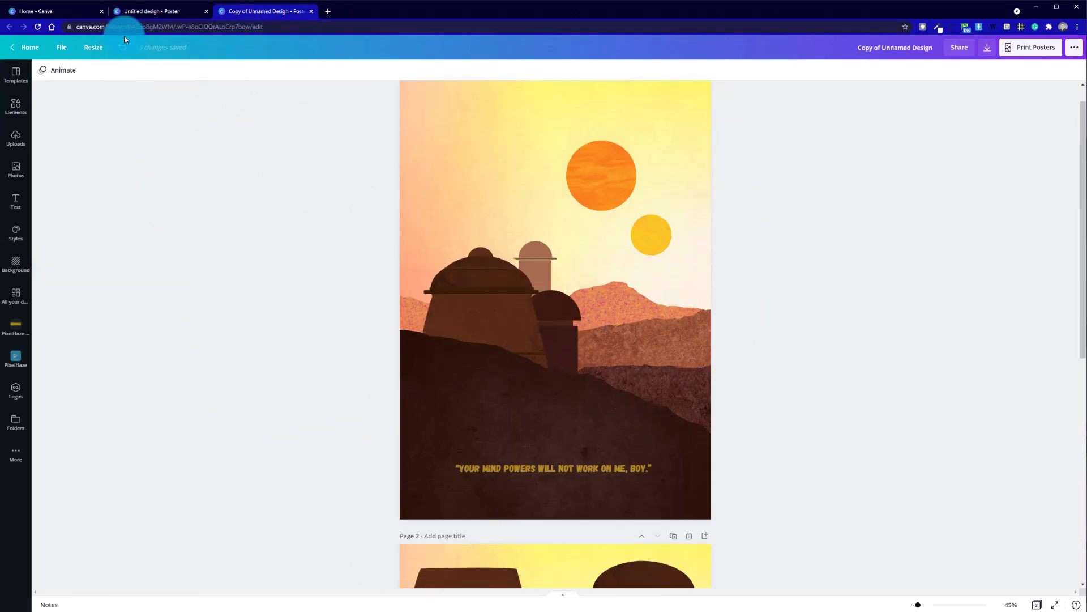
pyautogui.click(53, 11)
pyautogui.click(133, 12)
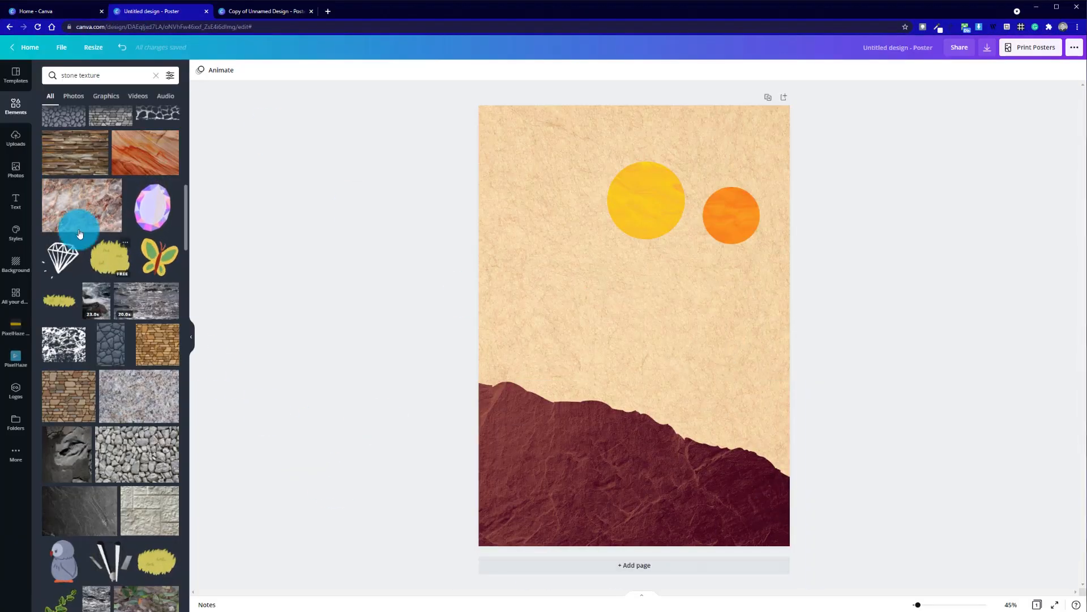
# Search the elements library for "frame stone".
pyautogui.click(114, 76)
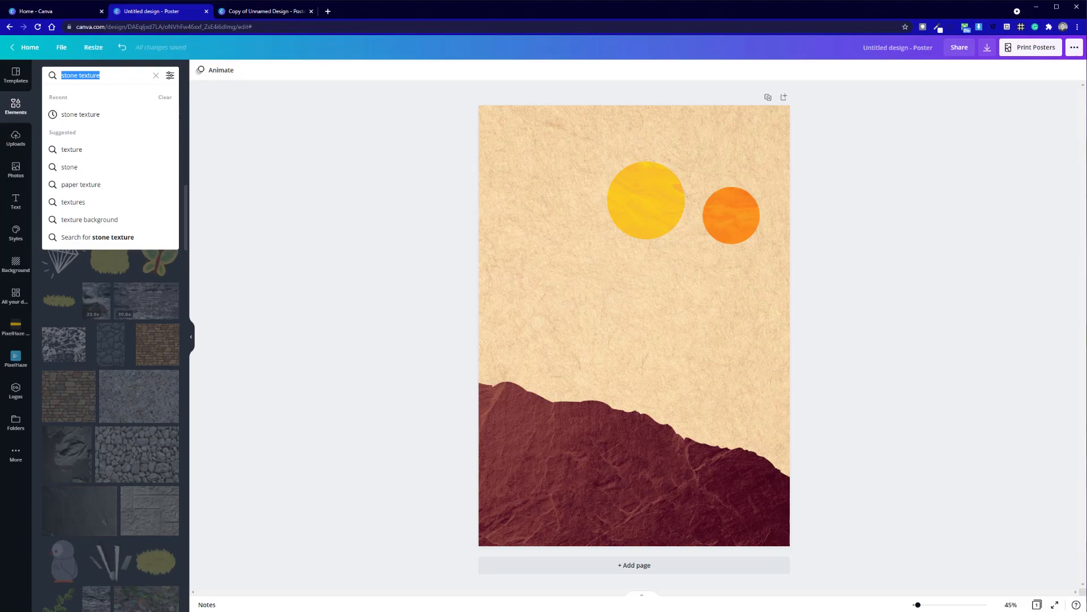
pyautogui.write('frame stone')
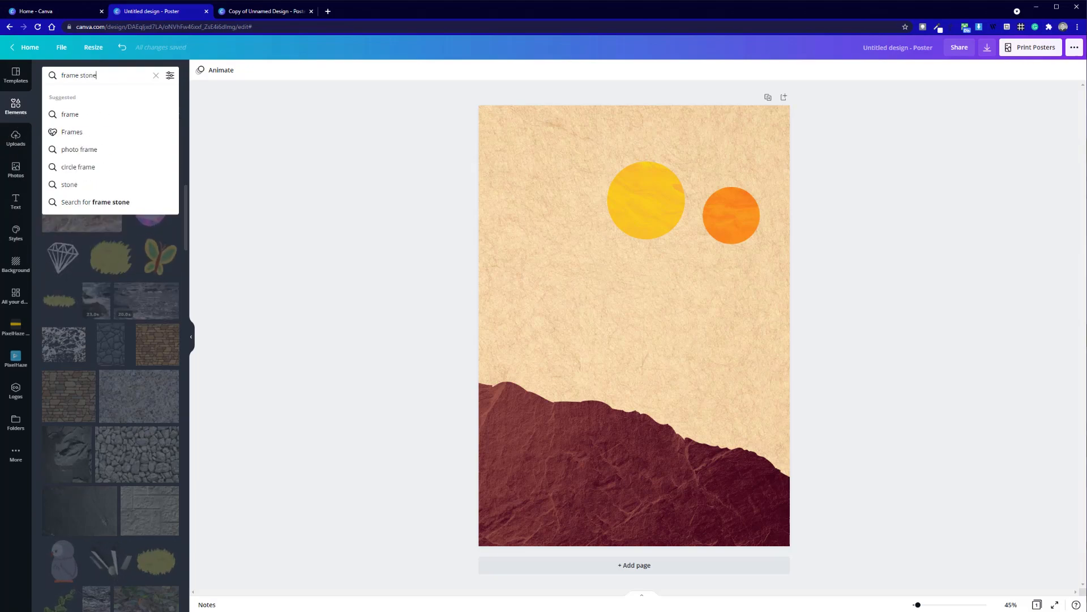
pyautogui.press('Return')
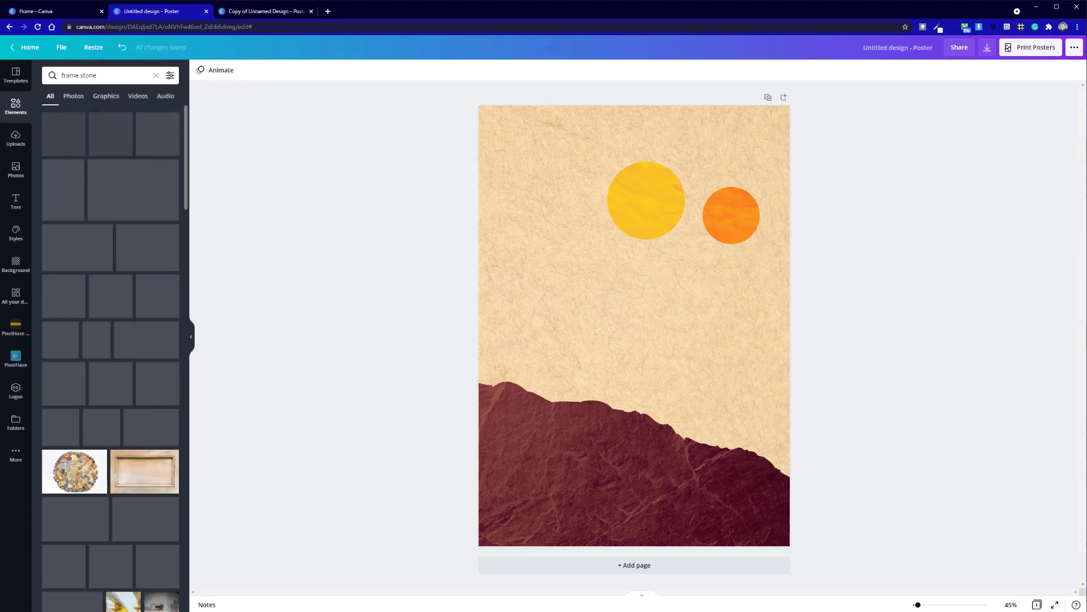
# Change the element search to "frame rough" and look through the results for a torn-edge frame.
pyautogui.click(79, 77)
pyautogui.moveTo(79, 75); pyautogui.dragTo(156, 84)
pyautogui.write('rough')
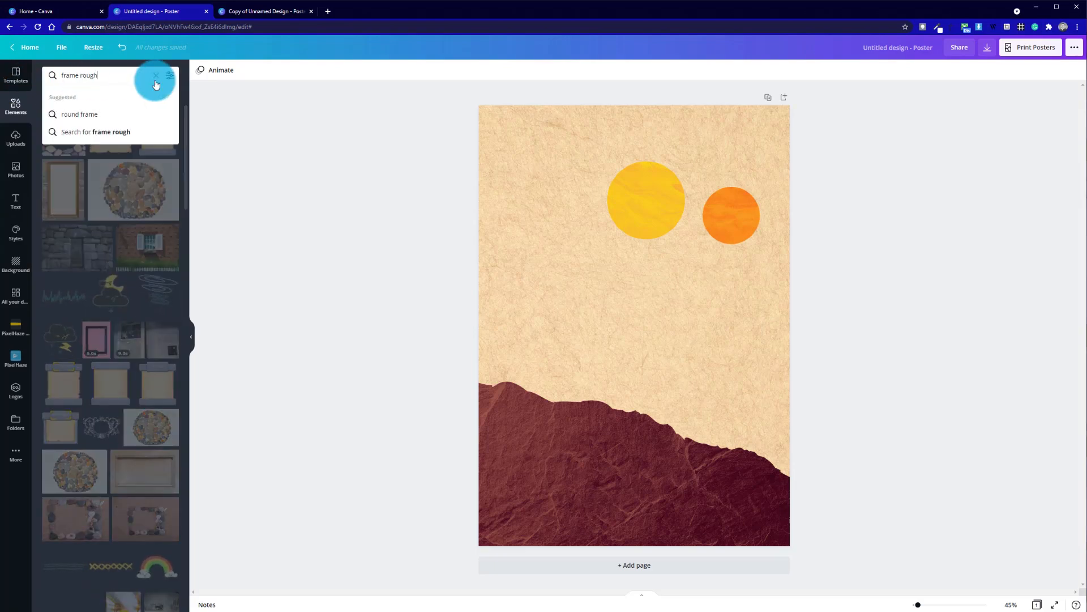
pyautogui.press('Return')
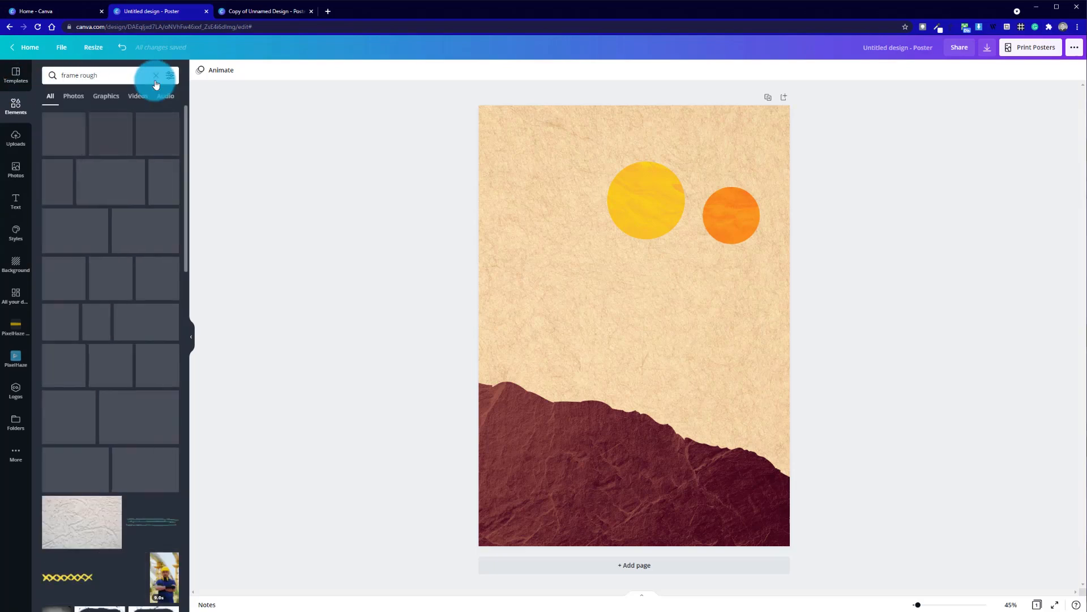
pyautogui.scroll(-2, 117, 346)
pyautogui.scroll(-15, 118, 346)
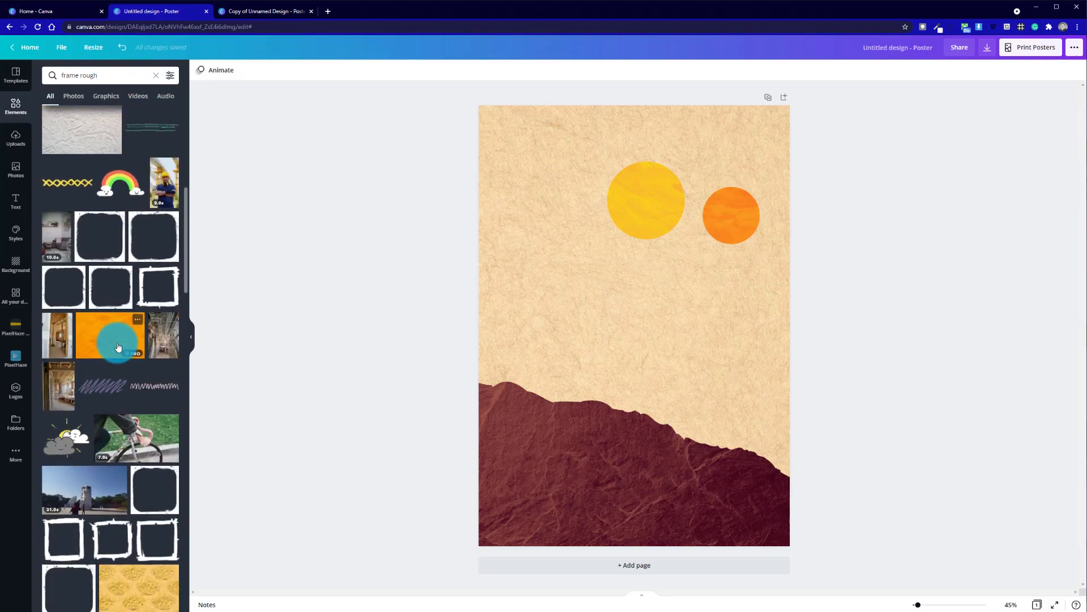
pyautogui.scroll(-3, 118, 347)
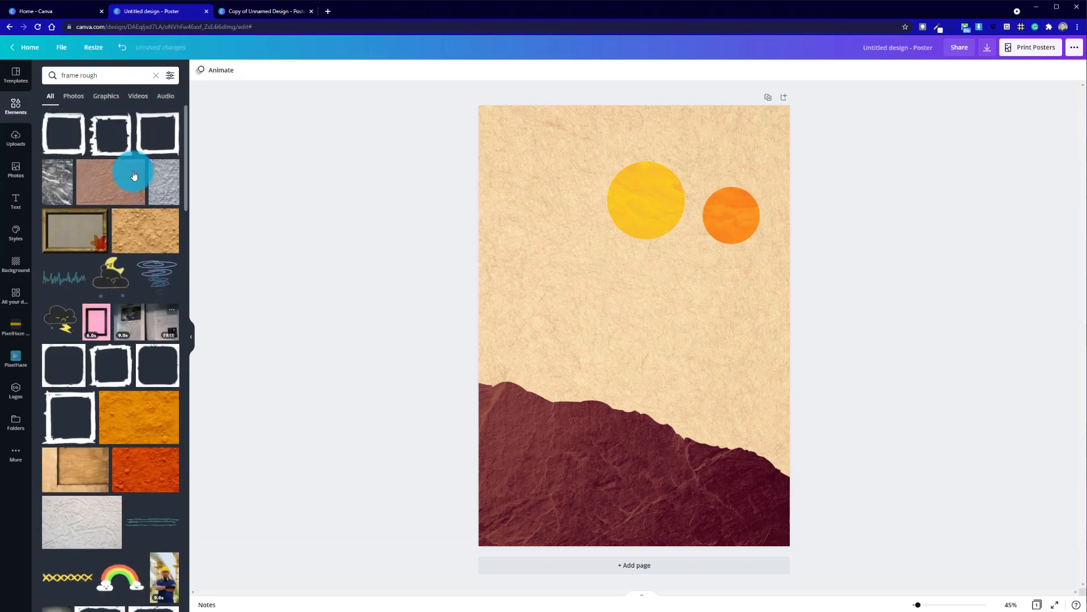
# Change the element search to "frames rough" and browse the results for a rough-edged frame.
pyautogui.click(78, 75)
pyautogui.click(85, 79)
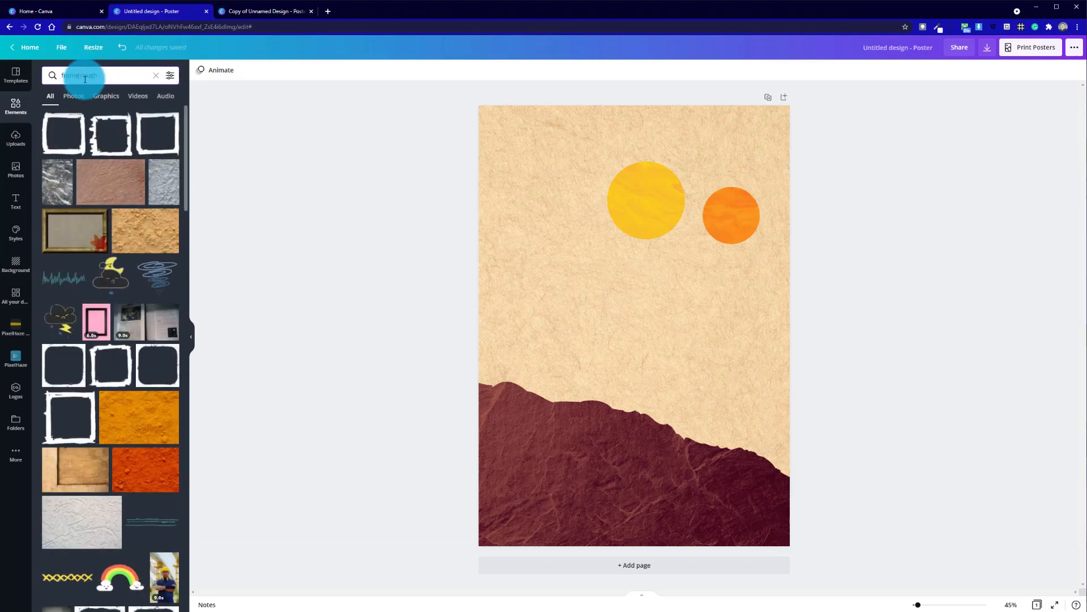
pyautogui.write('s')
pyautogui.press('Return')
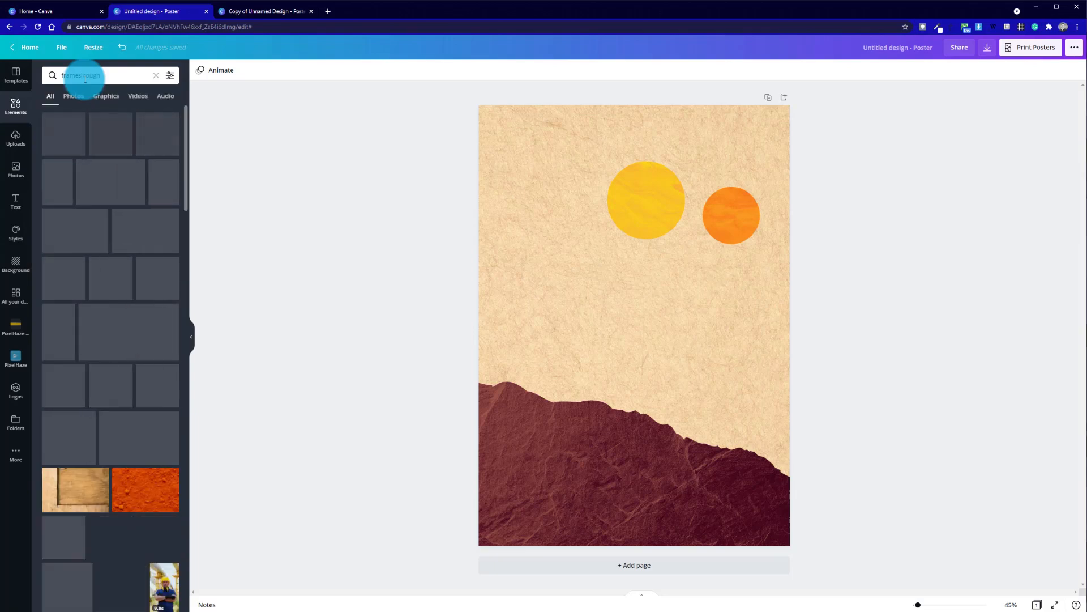
pyautogui.scroll(-5, 97, 303)
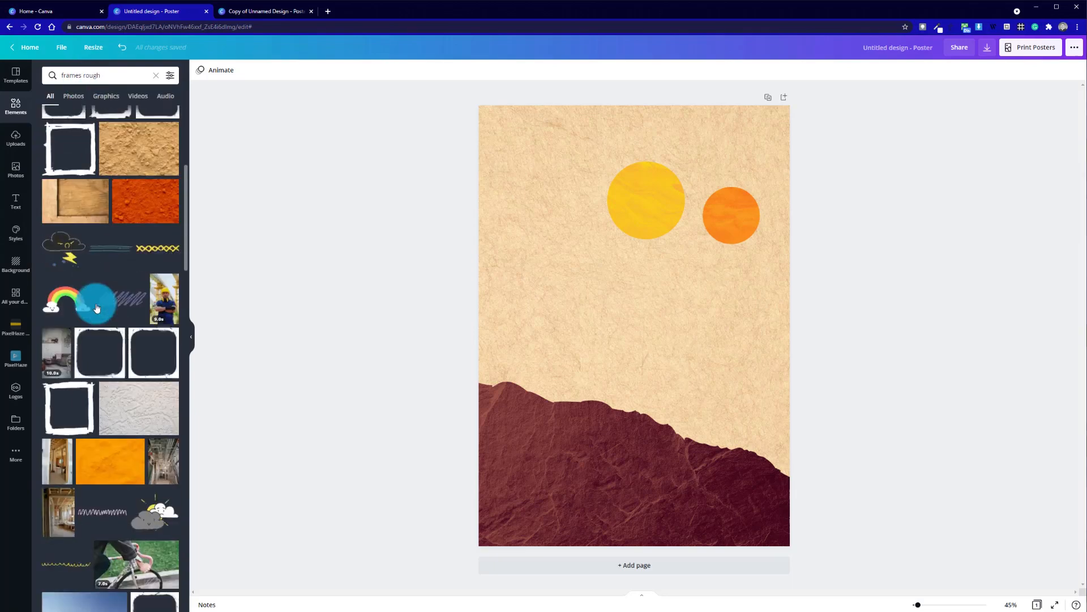
pyautogui.scroll(-10, 97, 308)
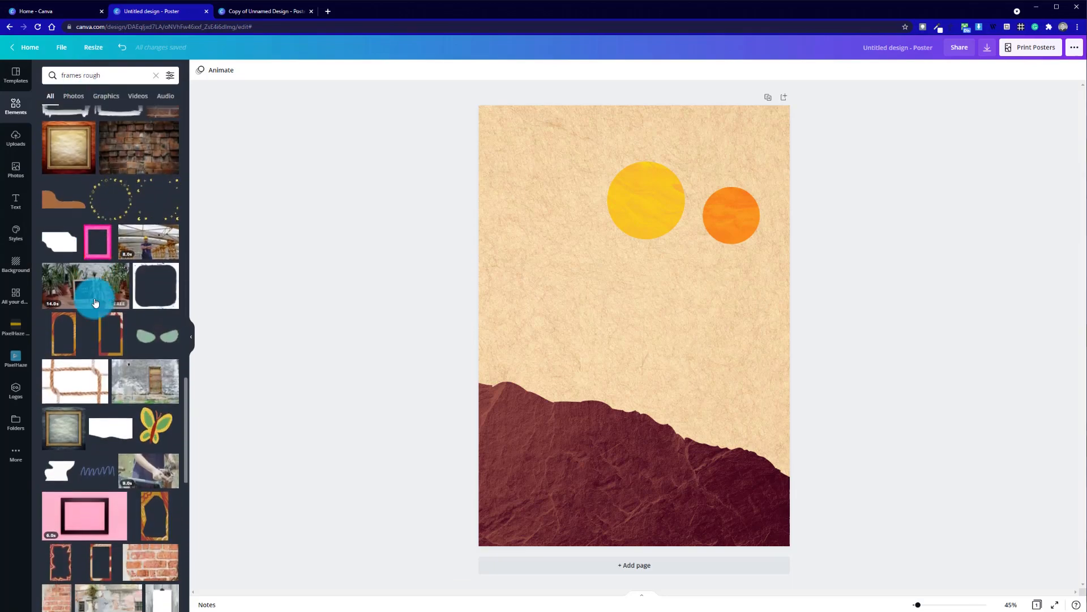
pyautogui.scroll(-10, 95, 302)
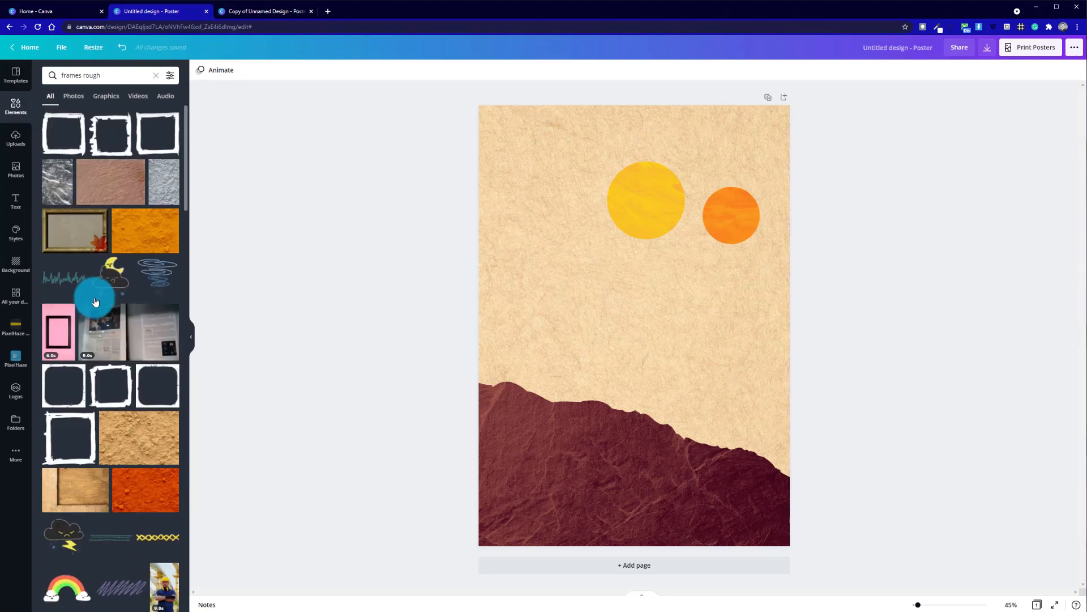
# Restrict the "frames rough" results to graphics and look through them for a usable frame shape.
pyautogui.click(80, 78)
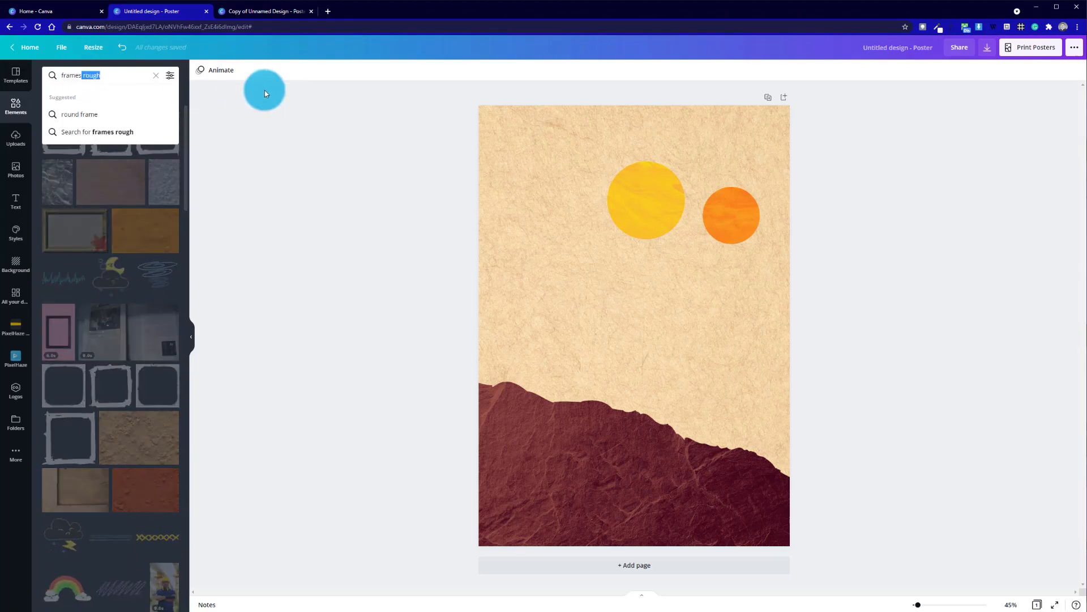
pyautogui.click(183, 98)
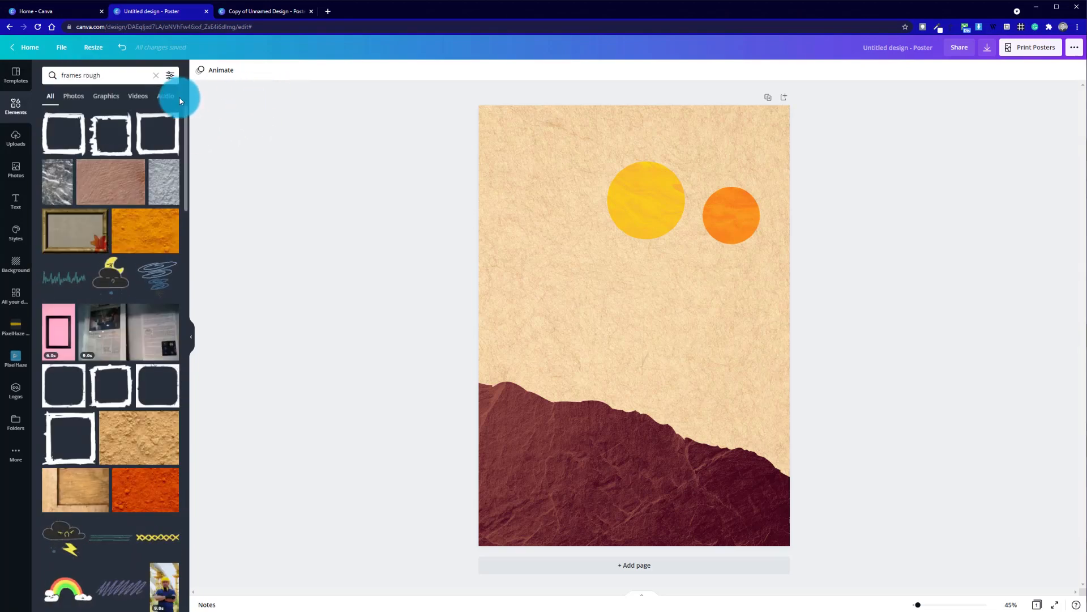
pyautogui.click(97, 98)
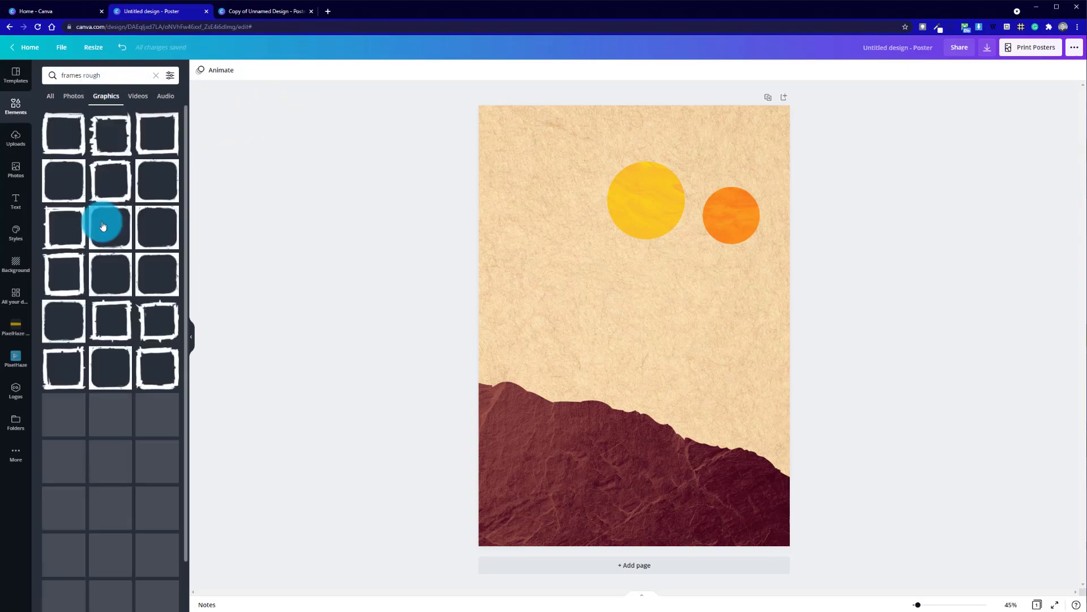
pyautogui.scroll(-1, 121, 433)
pyautogui.scroll(-15, 121, 433)
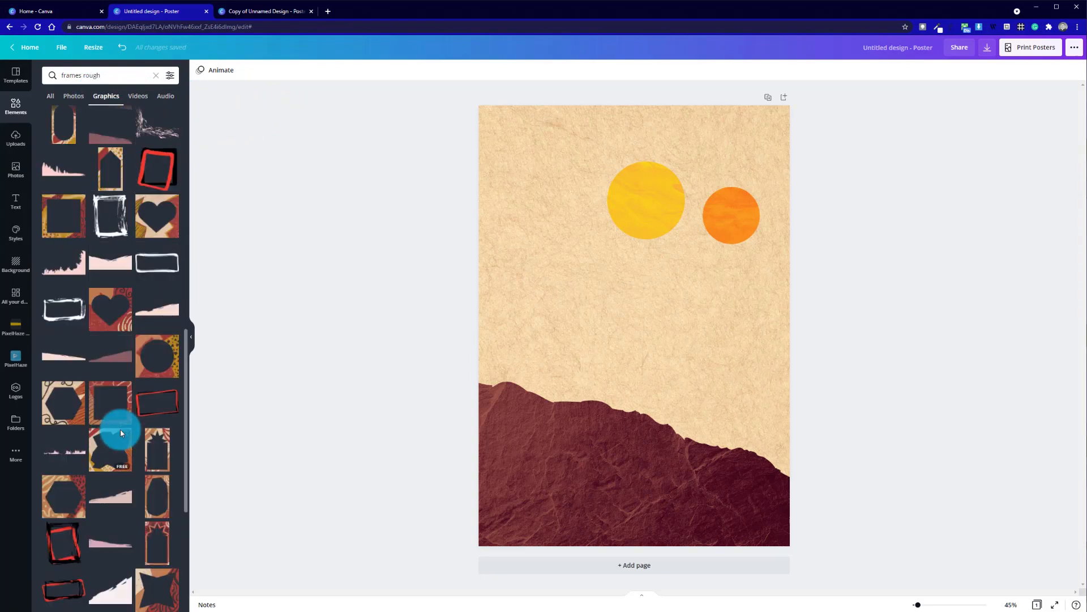
pyautogui.scroll(-5, 120, 433)
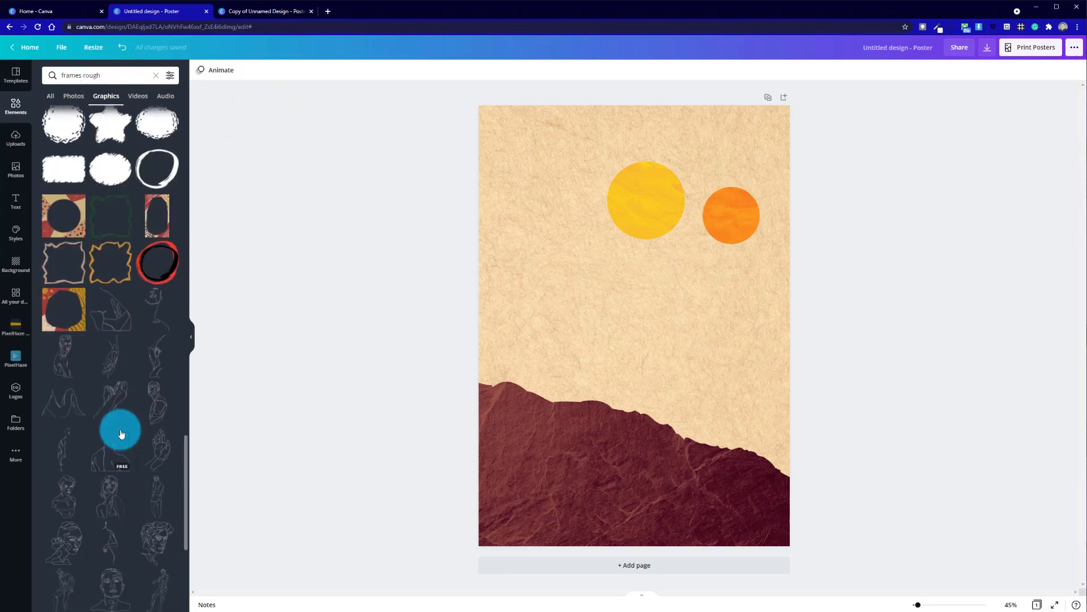
# Search the elements for "frames" and add the frame with the torn, uneven upper edge to the poster.
pyautogui.click(148, 79)
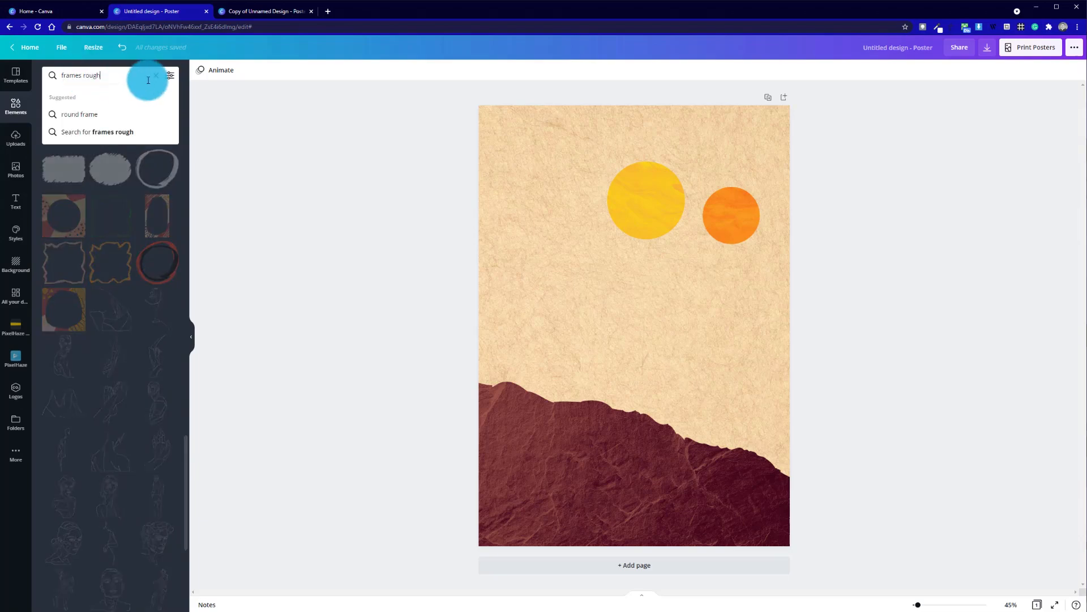
pyautogui.press('BackSpace')
pyautogui.press('BackSpace')
pyautogui.press('BackSpace')
pyautogui.press('BackSpace')
pyautogui.press('BackSpace')
pyautogui.press('BackSpace')
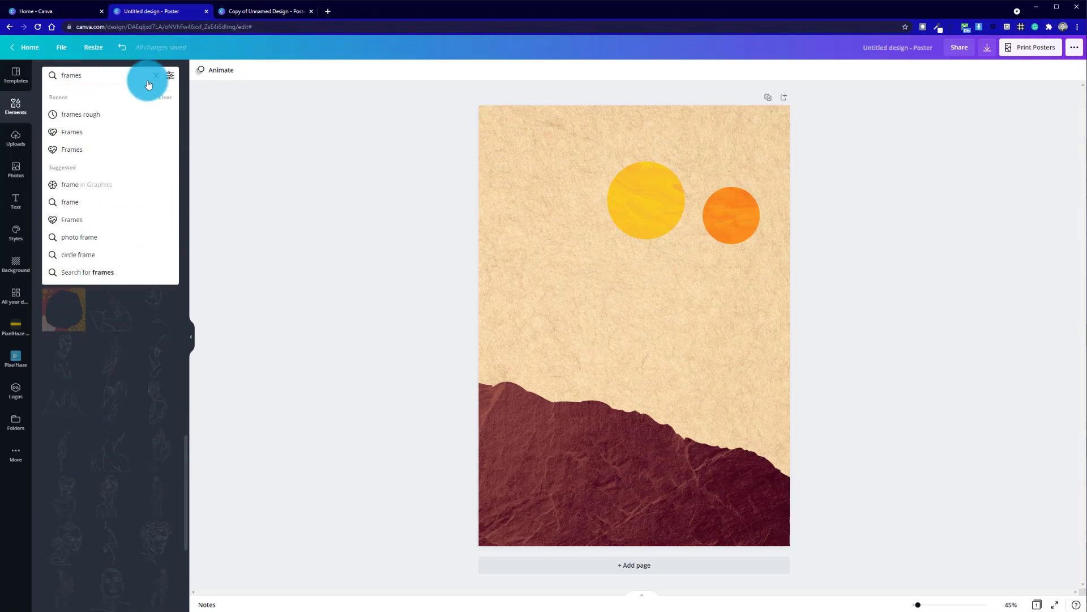
pyautogui.press('Return')
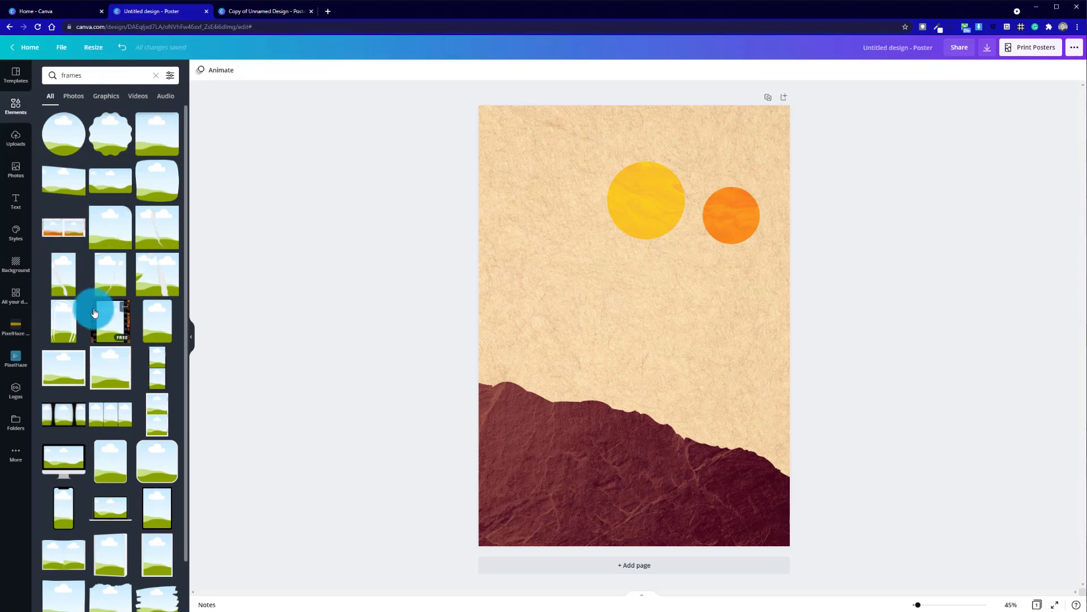
pyautogui.scroll(-6, 93, 312)
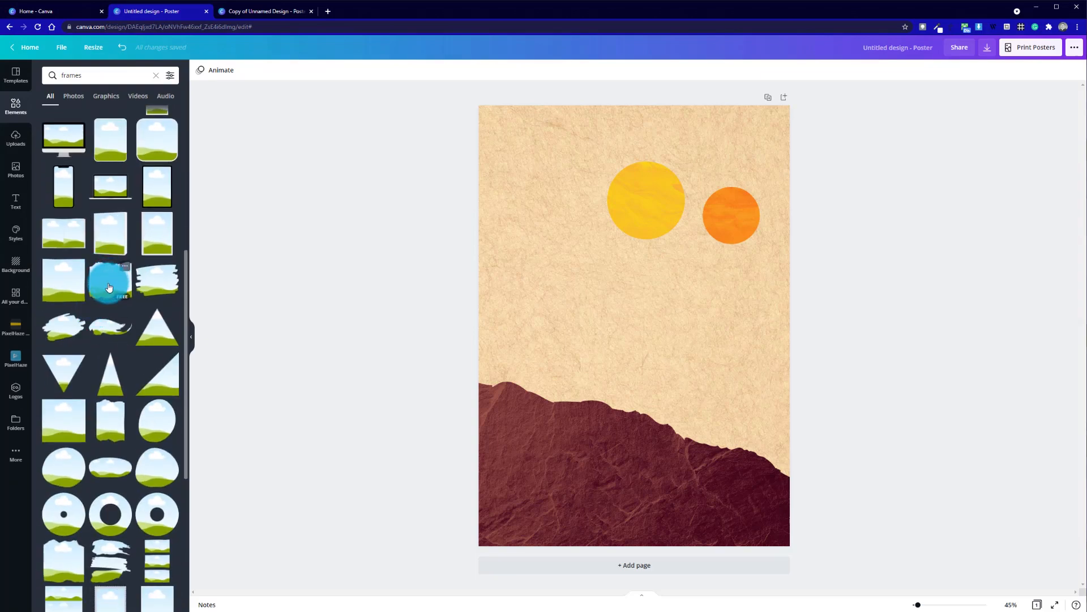
pyautogui.click(109, 288)
# Enlarge the torn-edge frame and place it over the poster's lower-right corner, extending past the page edges.
pyautogui.moveTo(682, 410); pyautogui.dragTo(723, 437)
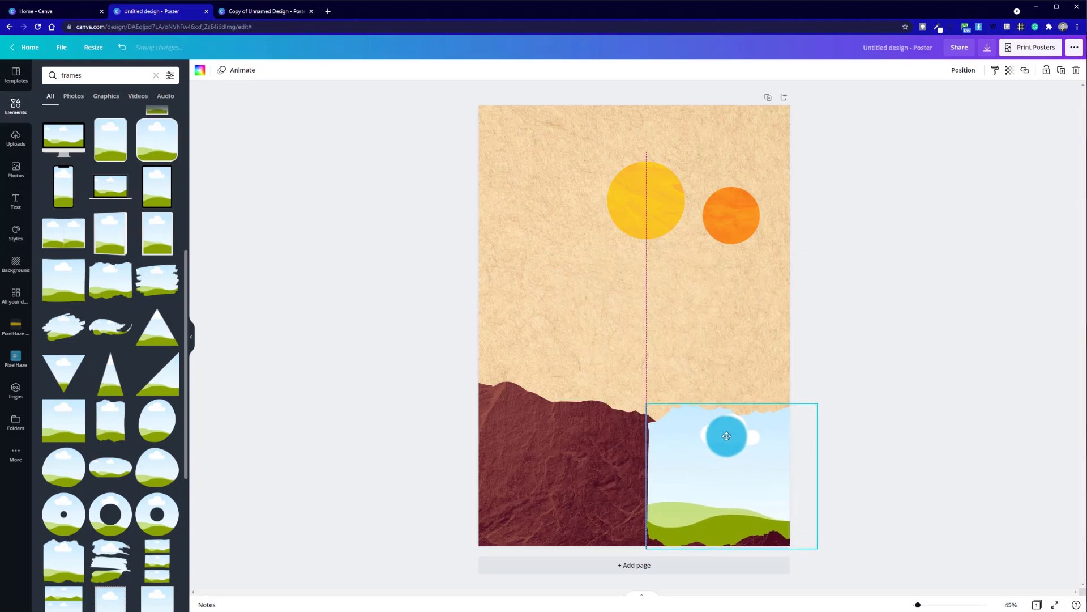
pyautogui.moveTo(645, 403); pyautogui.dragTo(602, 381)
pyautogui.moveTo(685, 423); pyautogui.dragTo(697, 469)
# Rotate the maroon rock layer about 8° clockwise and place it across the poster's lower part, its ridge descending toward the right edge.
pyautogui.click(537, 429)
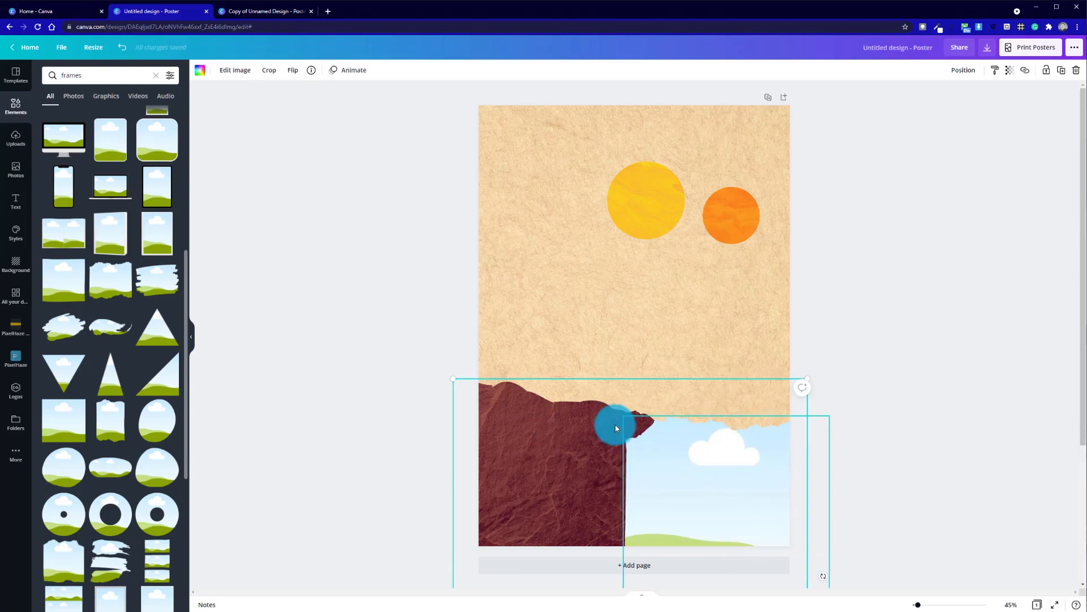
pyautogui.scroll(-3, 910, 378)
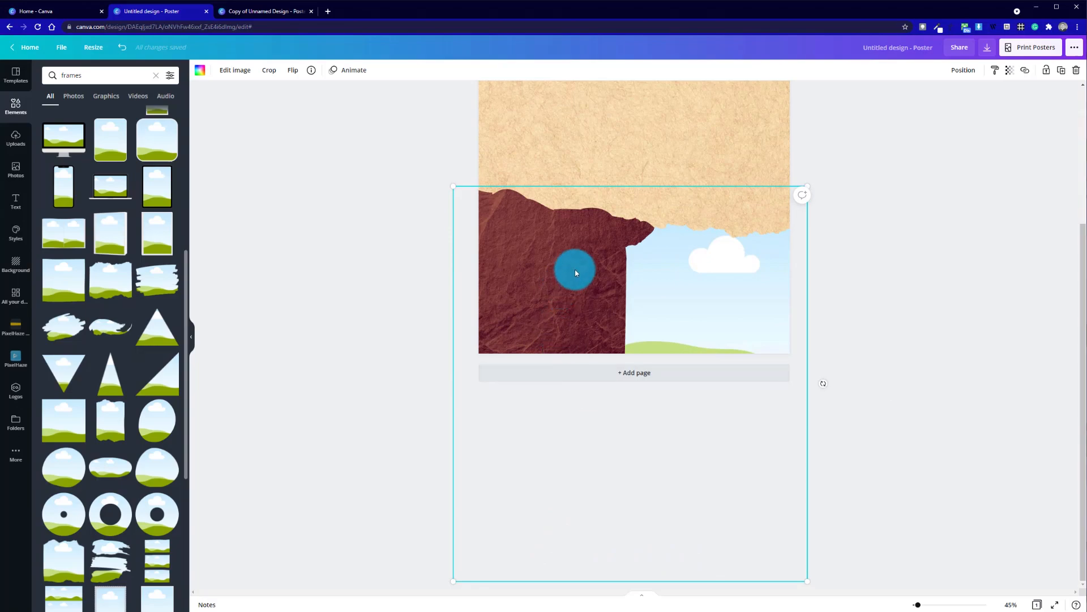
pyautogui.scroll(3, 576, 235)
pyautogui.moveTo(576, 276); pyautogui.dragTo(568, 199)
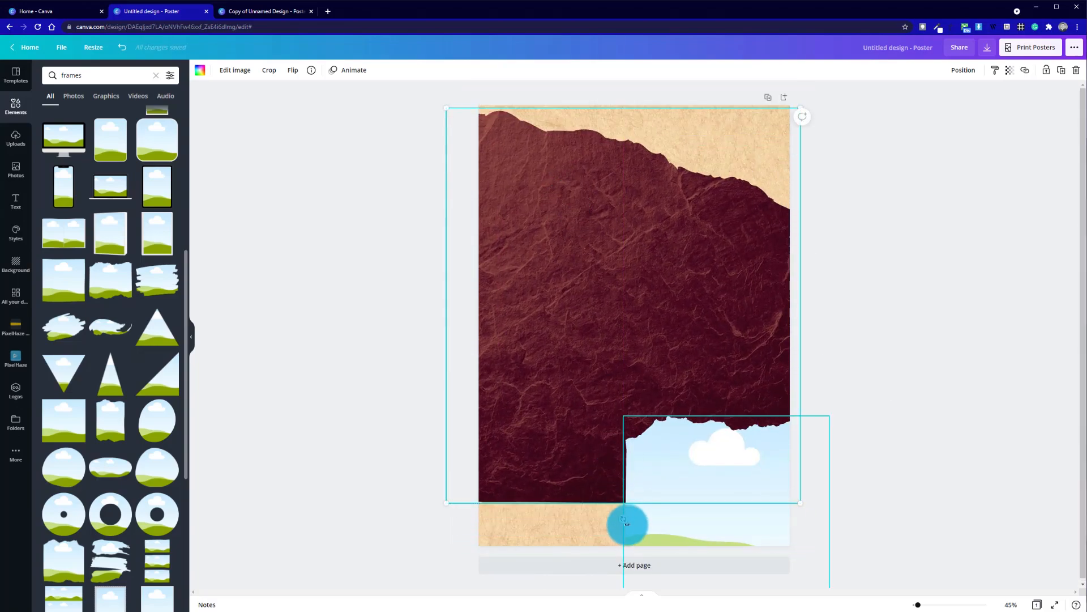
pyautogui.moveTo(622, 519); pyautogui.dragTo(596, 521)
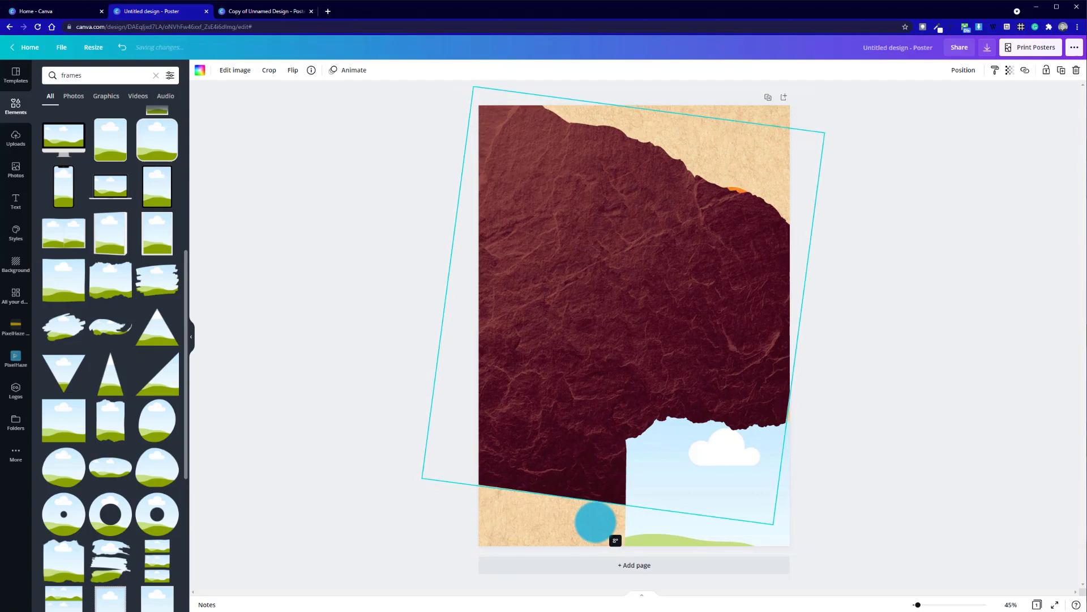
pyautogui.moveTo(619, 260); pyautogui.dragTo(609, 439)
pyautogui.click(965, 352)
# Move the empty torn-edge frame up to the right end of the ridge and send it backward behind the maroon rock layer.
pyautogui.click(709, 497)
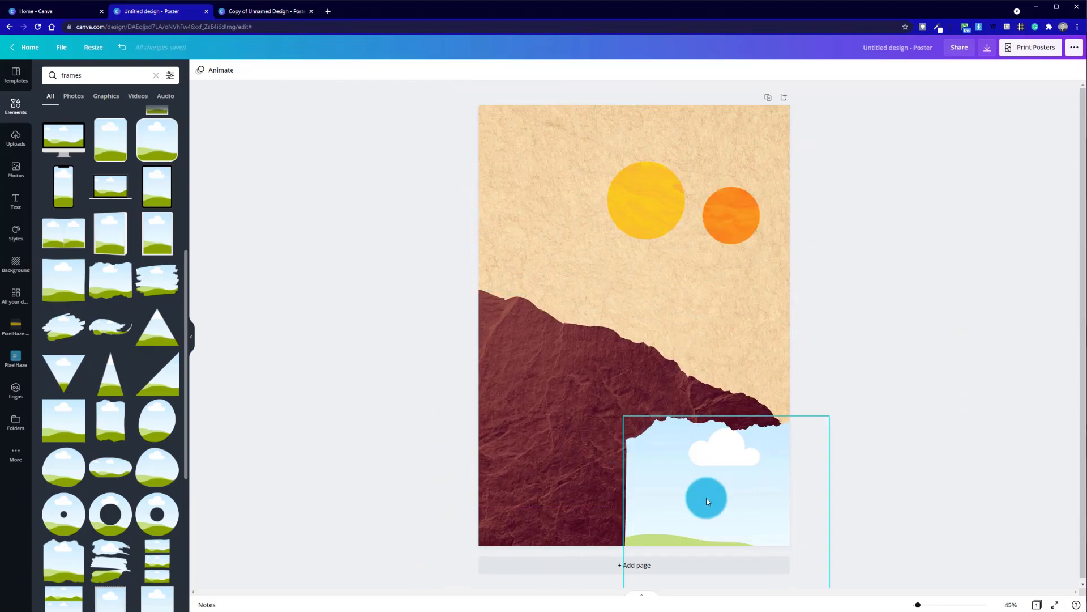
pyautogui.moveTo(729, 485); pyautogui.dragTo(608, 357)
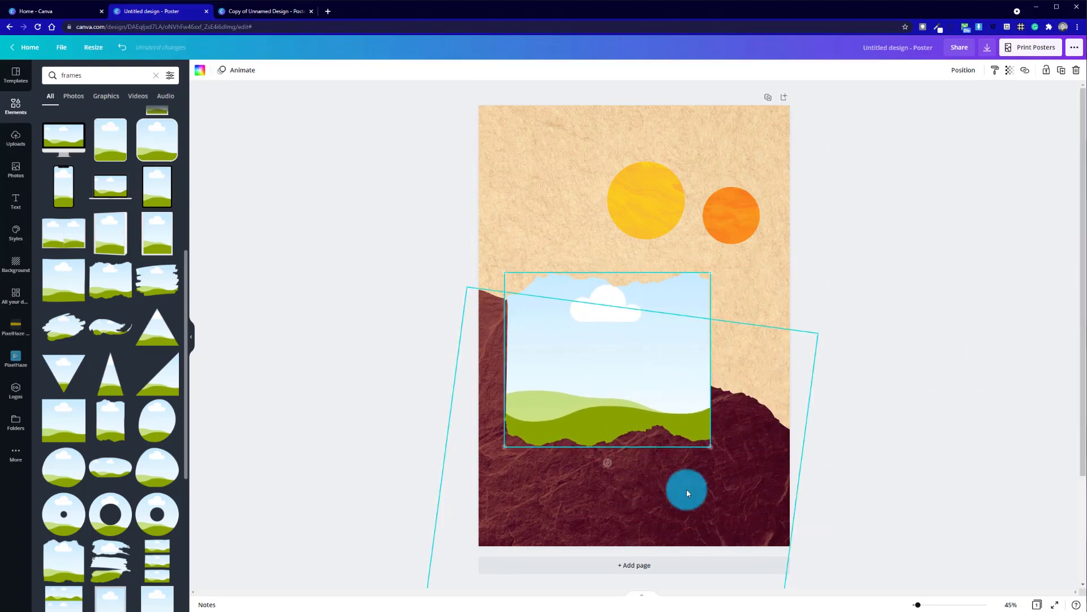
pyautogui.moveTo(670, 385); pyautogui.dragTo(774, 439)
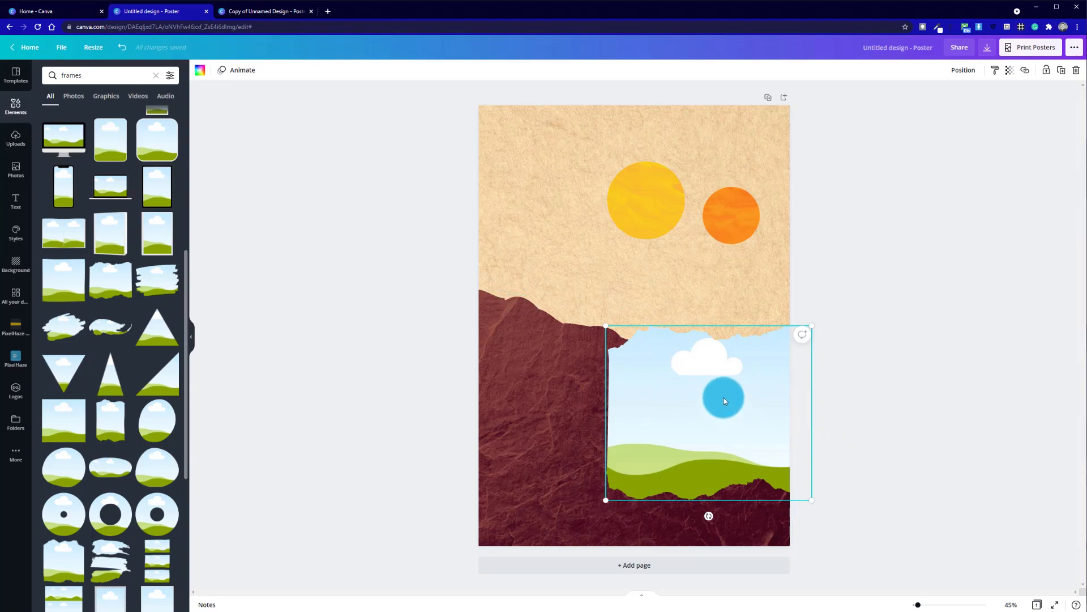
pyautogui.rightClick(724, 401)
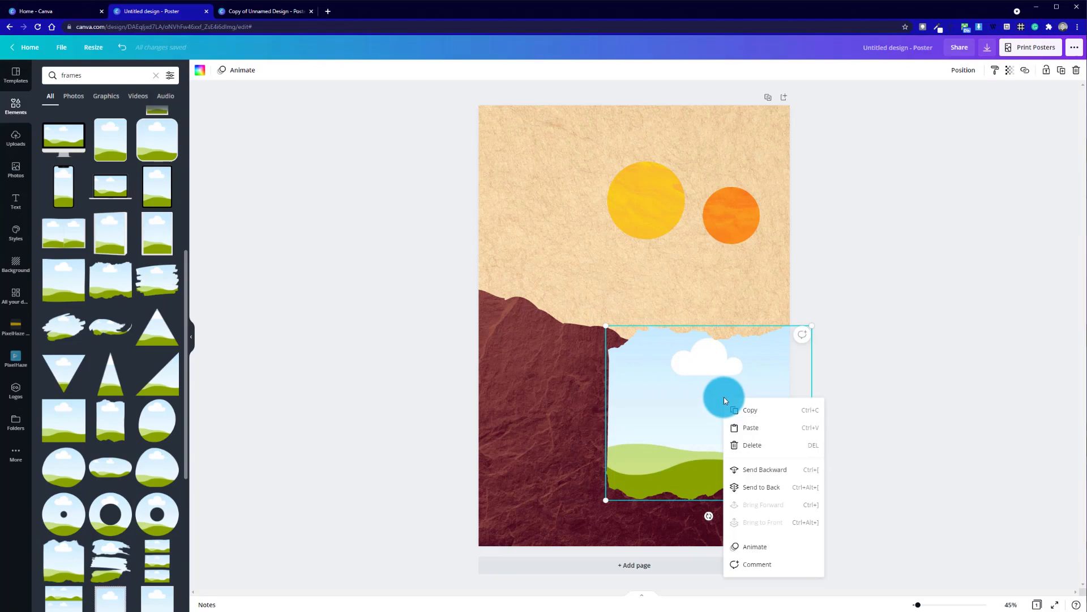
pyautogui.click(749, 471)
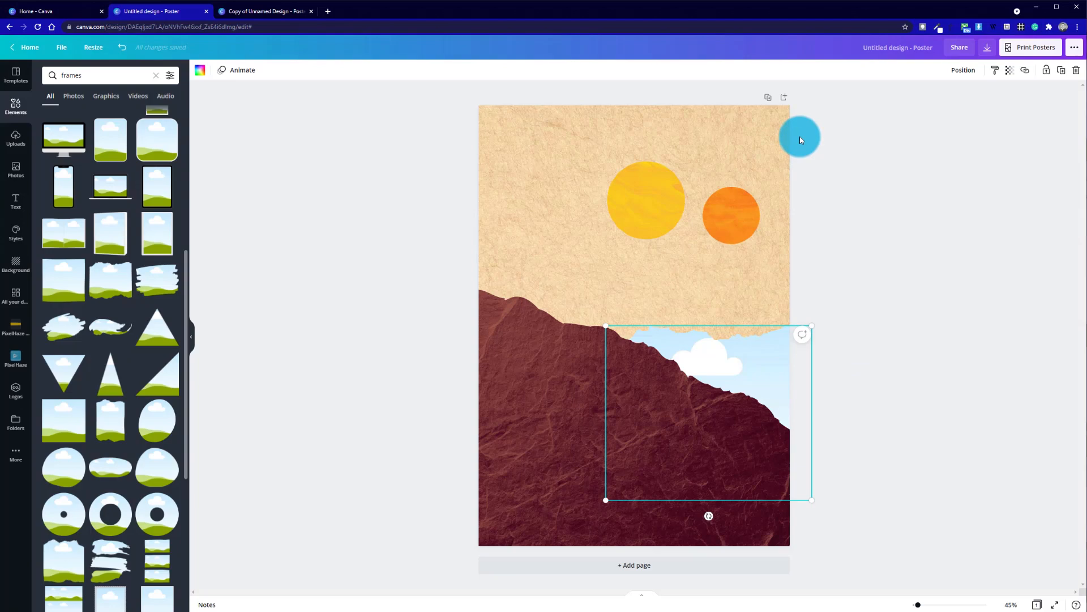
# Shift the maroon rock layer slightly downward and select the torn-edge frame behind it by its exposed upper edge.
pyautogui.click(729, 368)
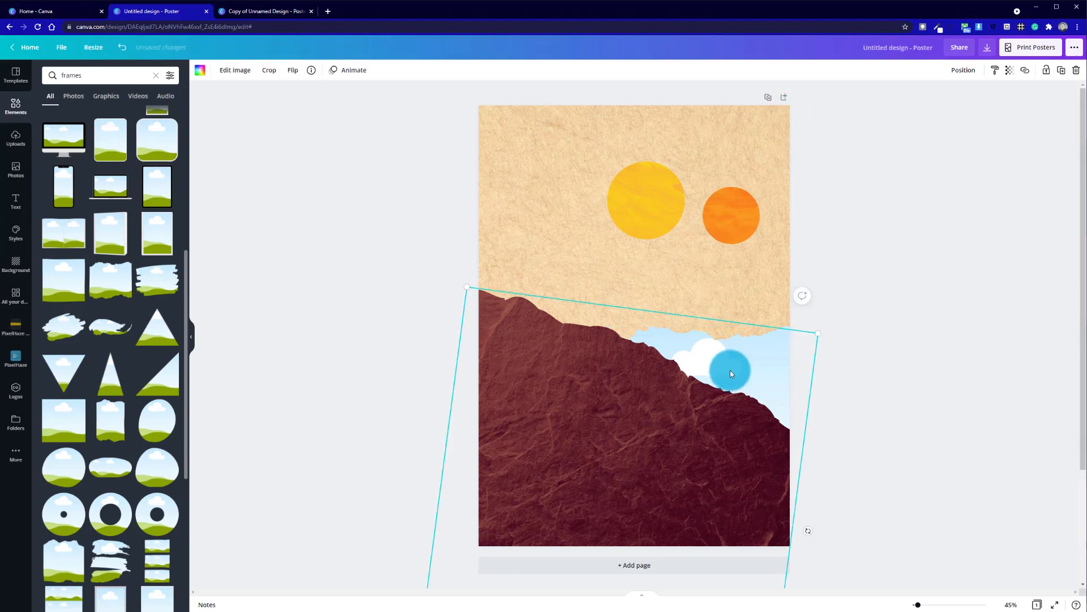
pyautogui.click(855, 294)
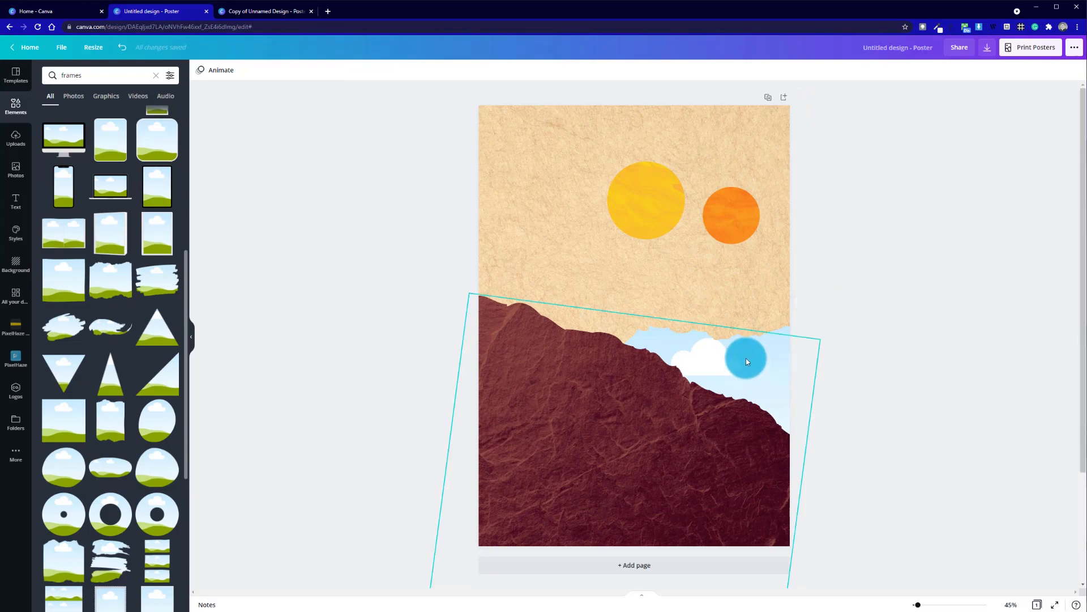
pyautogui.click(785, 331)
pyautogui.click(573, 370)
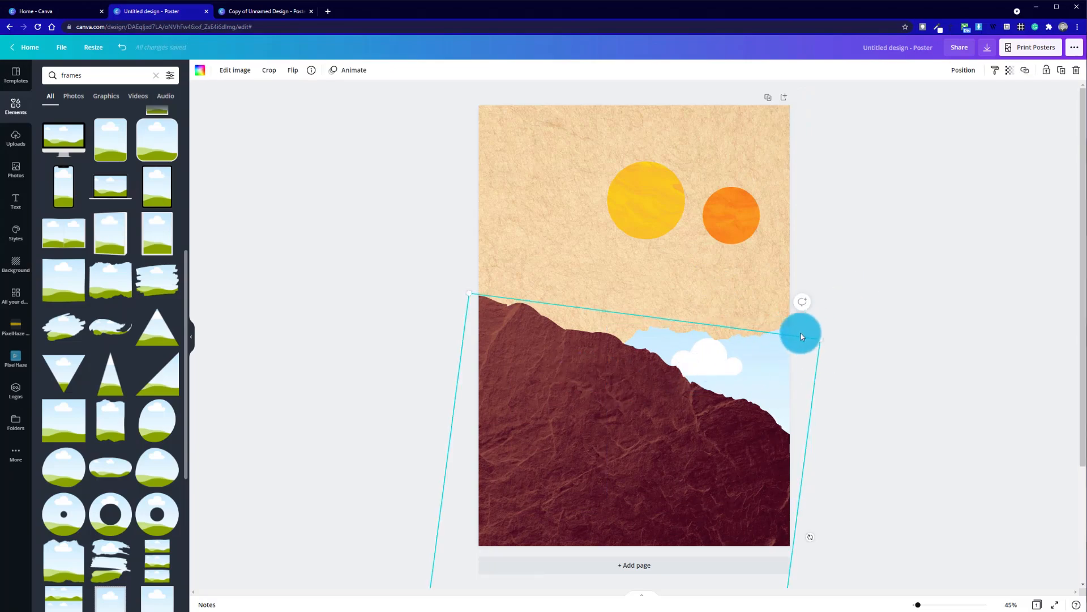
pyautogui.click(786, 328)
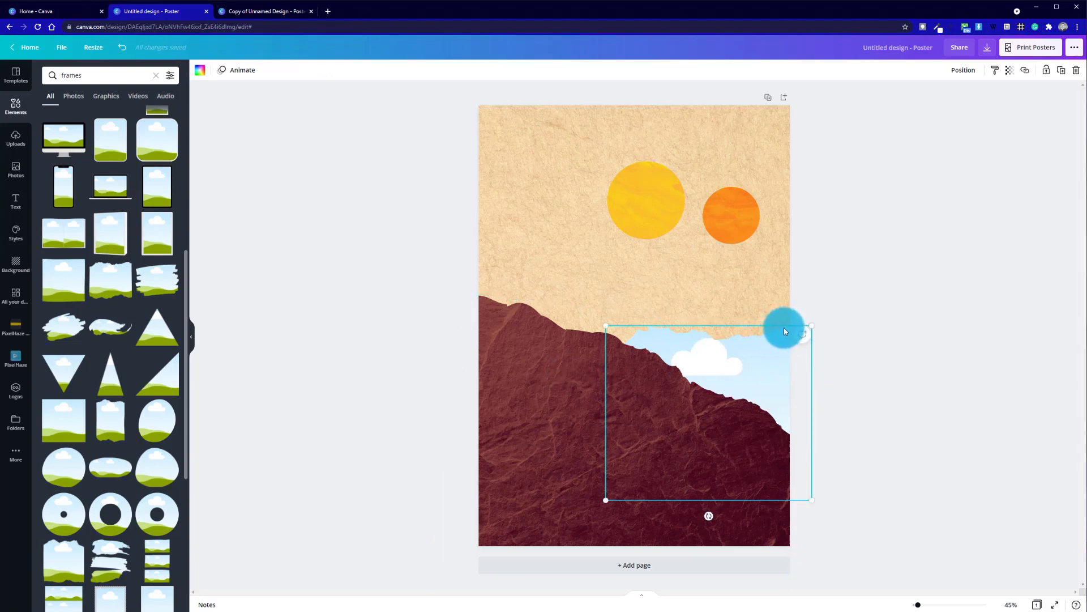
pyautogui.click(576, 405)
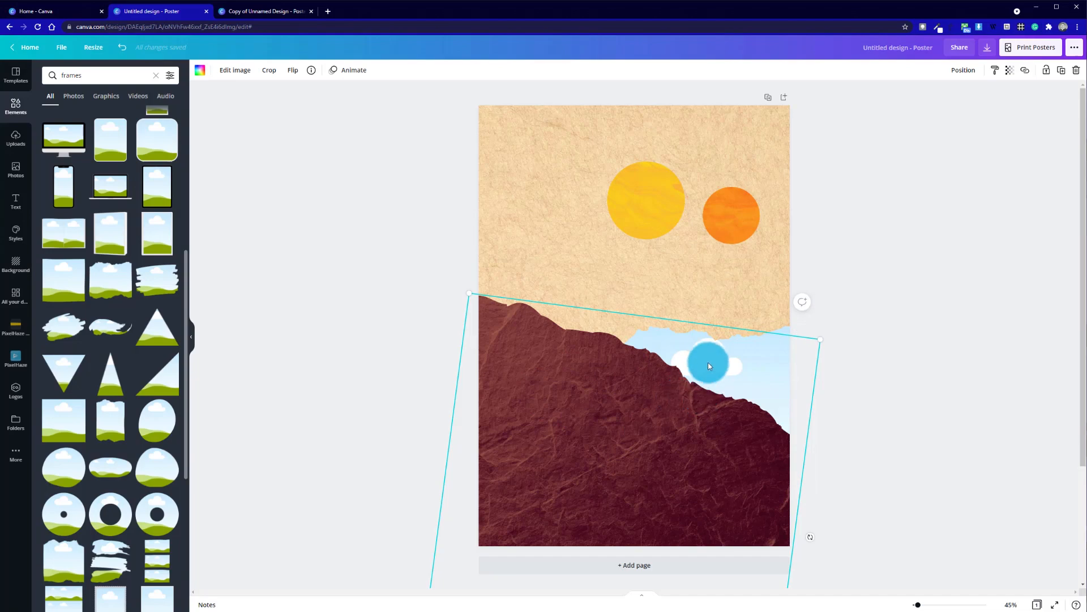
pyautogui.click(926, 341)
pyautogui.click(743, 372)
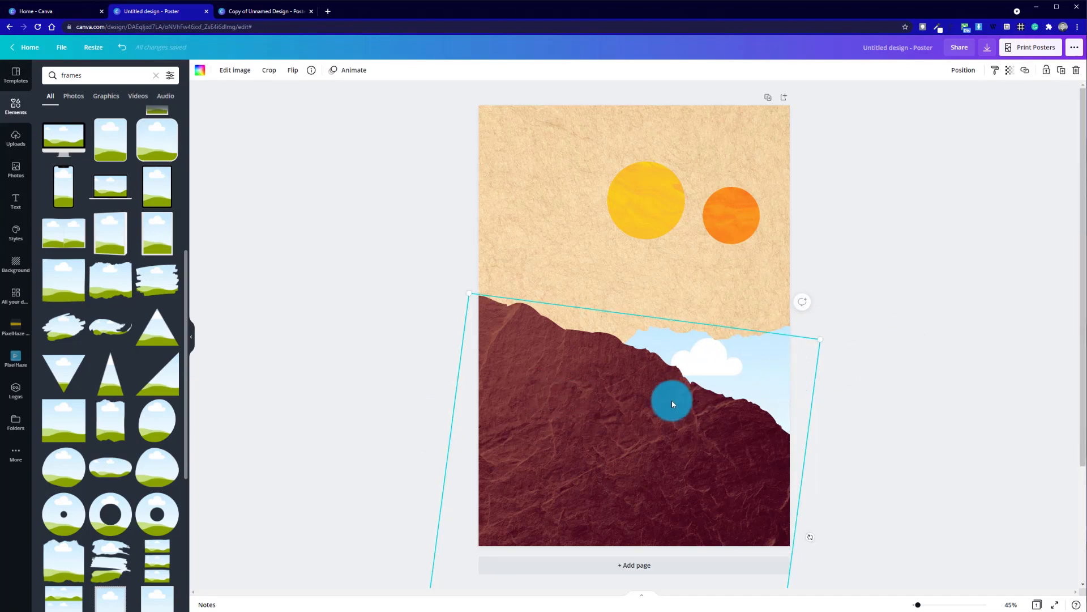
pyautogui.click(790, 329)
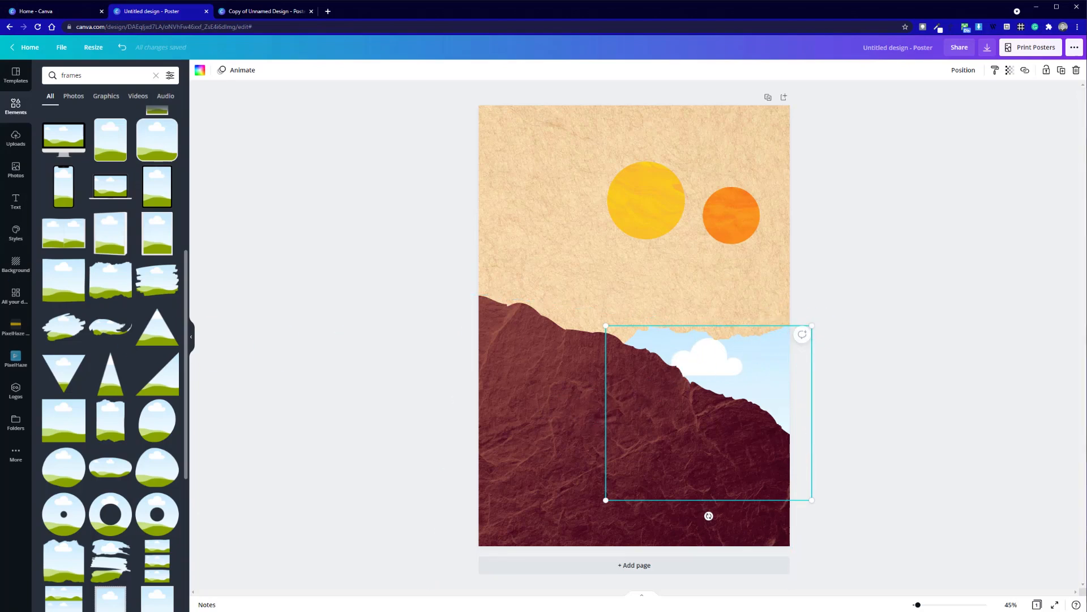
# Search the elements for "stone texture" and fill the torn-edge frame with the brown, mossy stone photo.
pyautogui.click(84, 75)
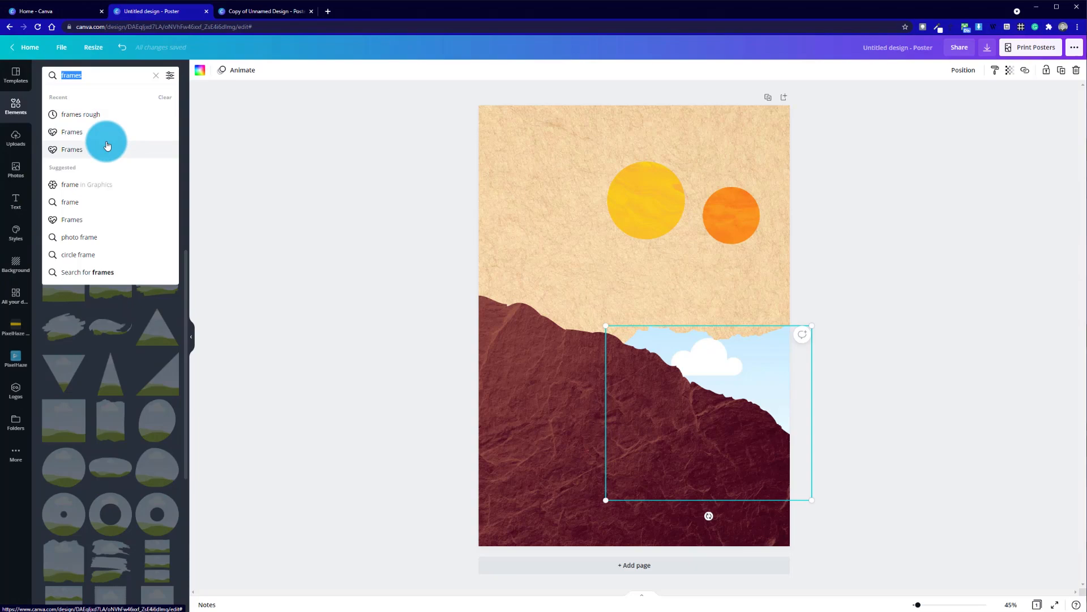
pyautogui.press('BackSpace')
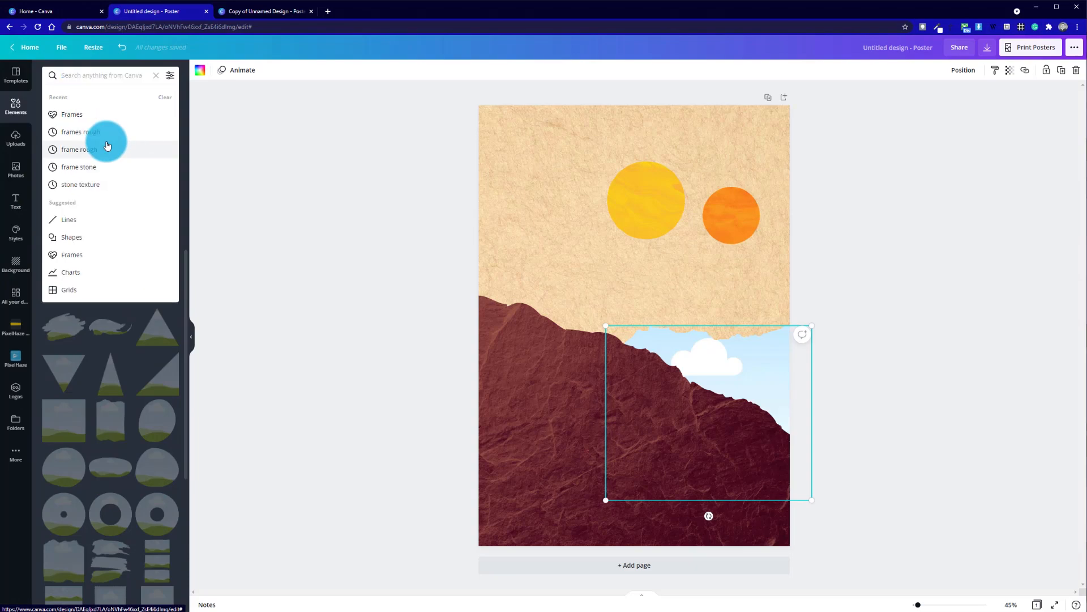
pyautogui.click(103, 186)
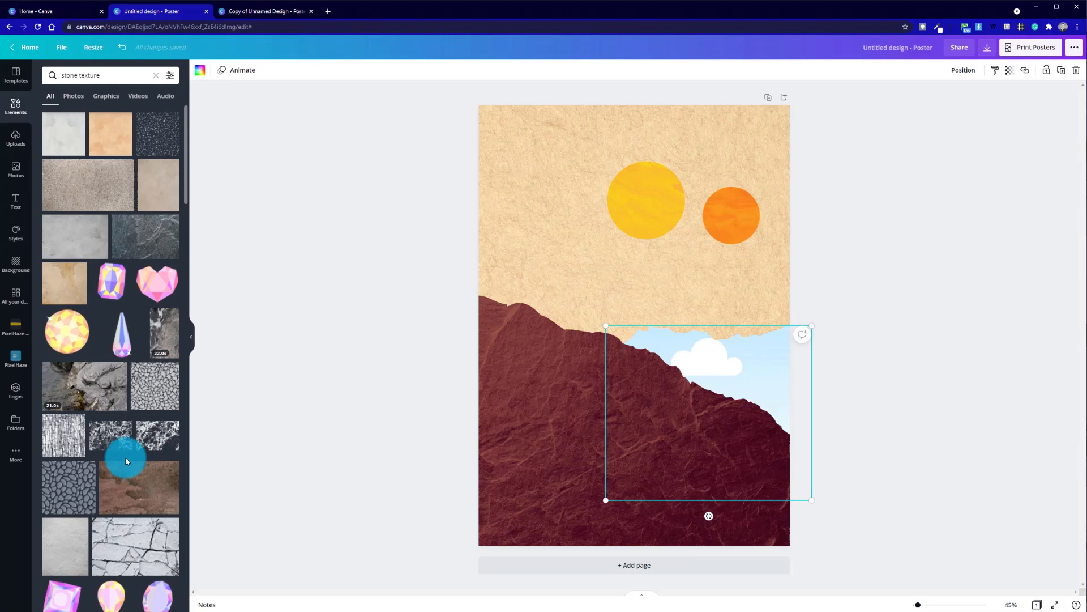
pyautogui.moveTo(136, 485); pyautogui.dragTo(785, 328)
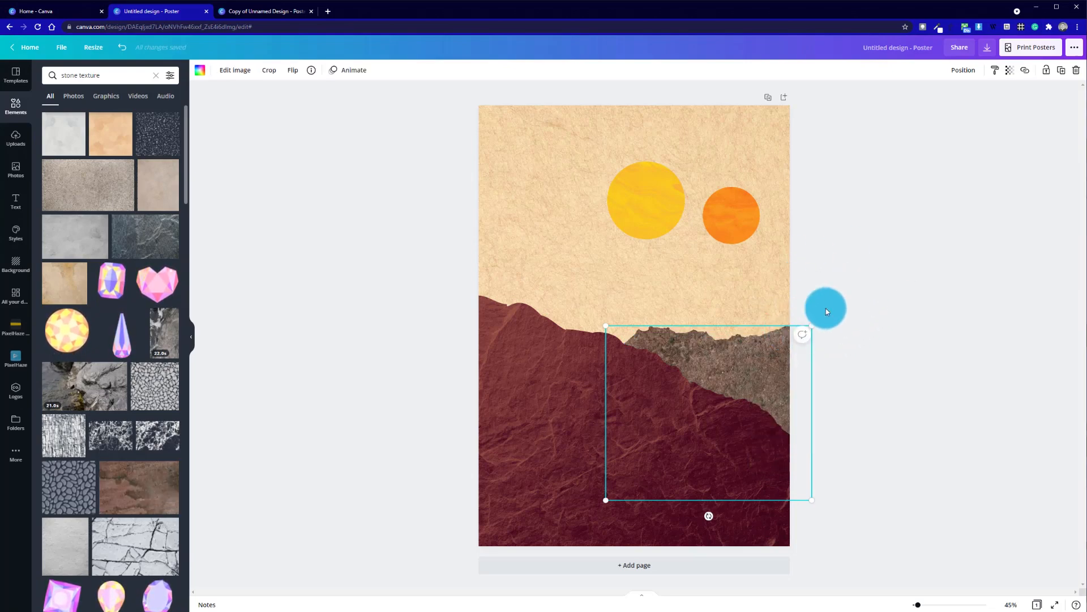
pyautogui.click(868, 328)
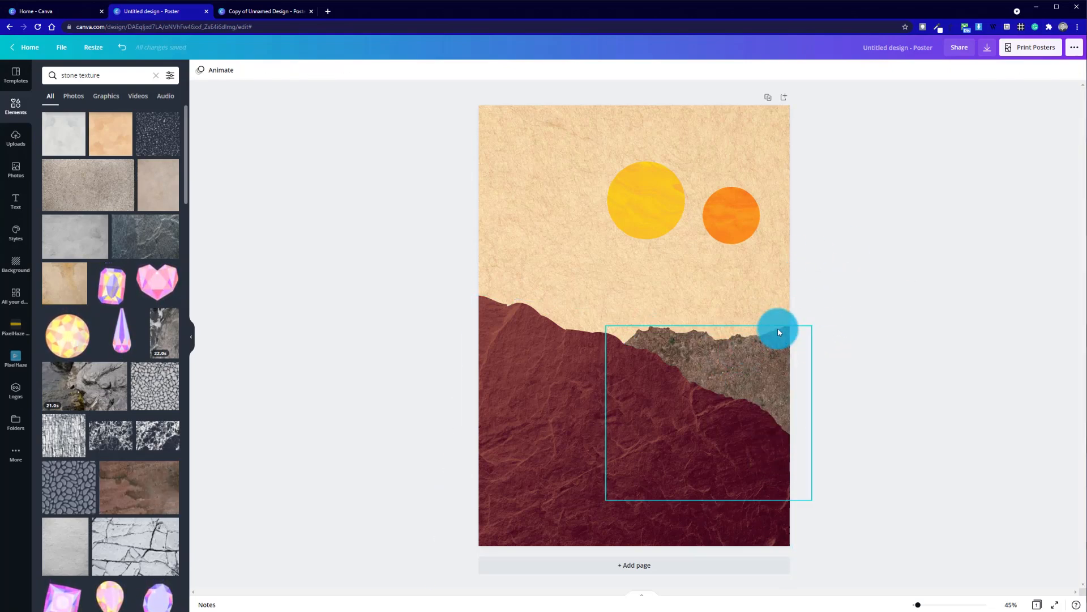
# Lower the stone-filled frame slightly so less of it shows above the maroon ridge.
pyautogui.click(784, 330)
pyautogui.moveTo(782, 335); pyautogui.dragTo(790, 358)
pyautogui.click(869, 328)
# Send the maroon rock layer backward behind the stone-filled frame and select that frame.
pyautogui.click(783, 366)
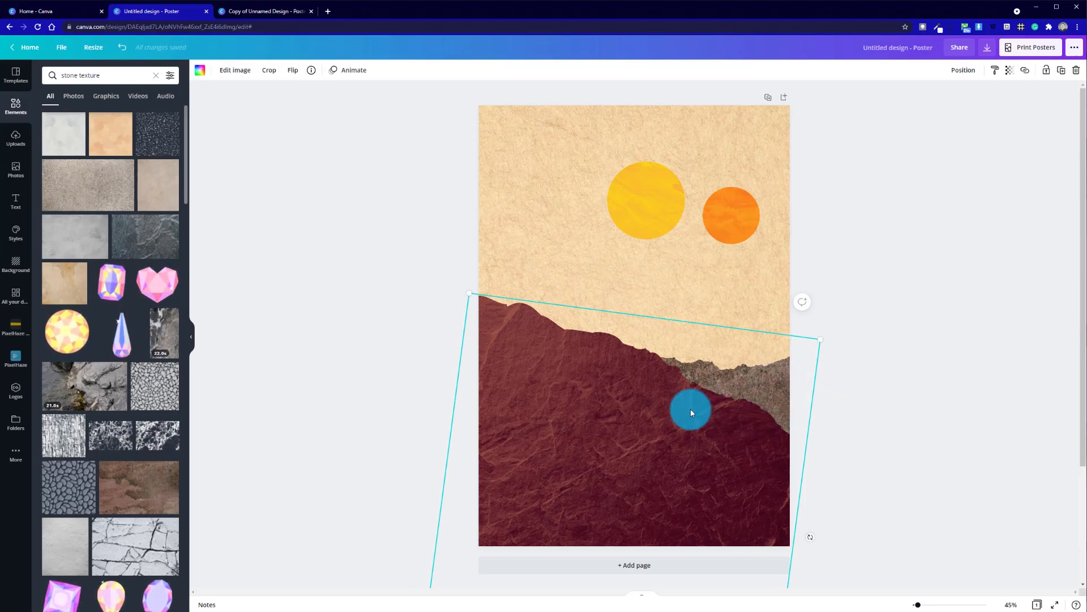
pyautogui.hotkey('ctrl', '[')
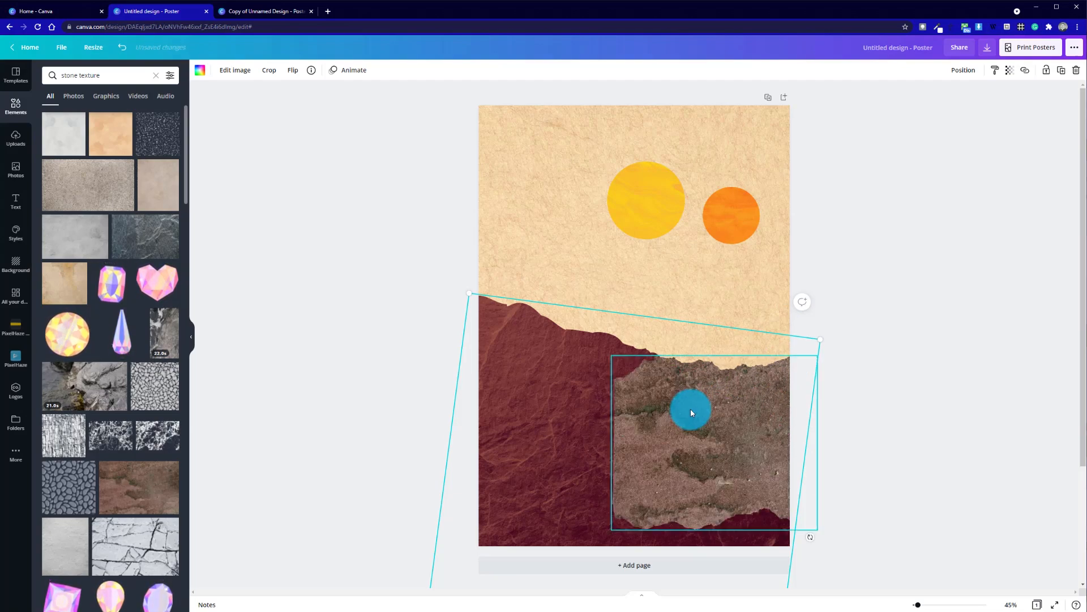
pyautogui.click(827, 391)
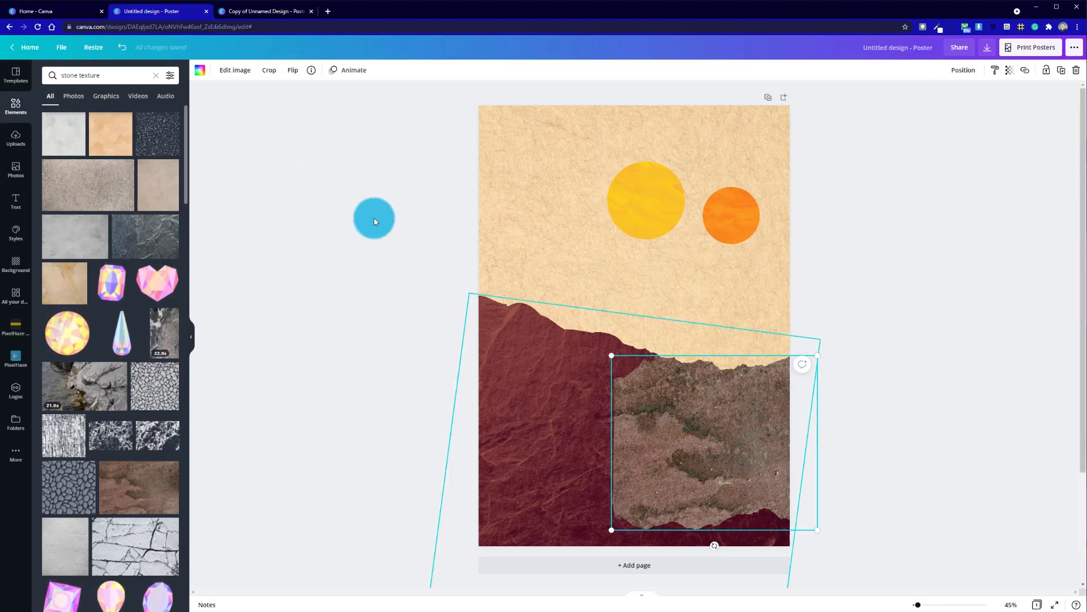
# Try the Sandi Photogenic filter on the brown stone texture.
pyautogui.click(236, 75)
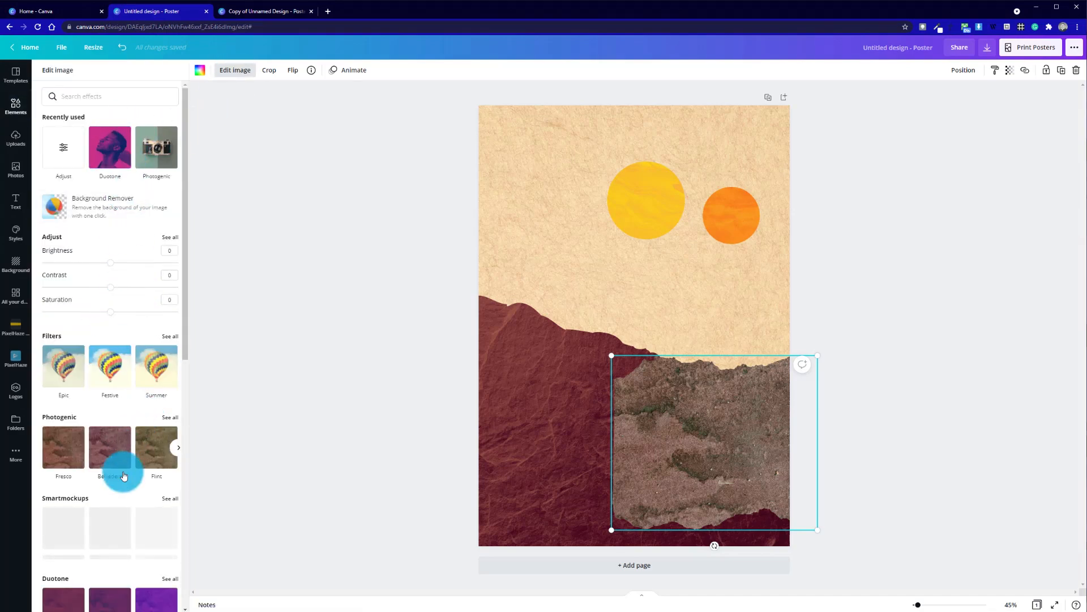
pyautogui.click(170, 449)
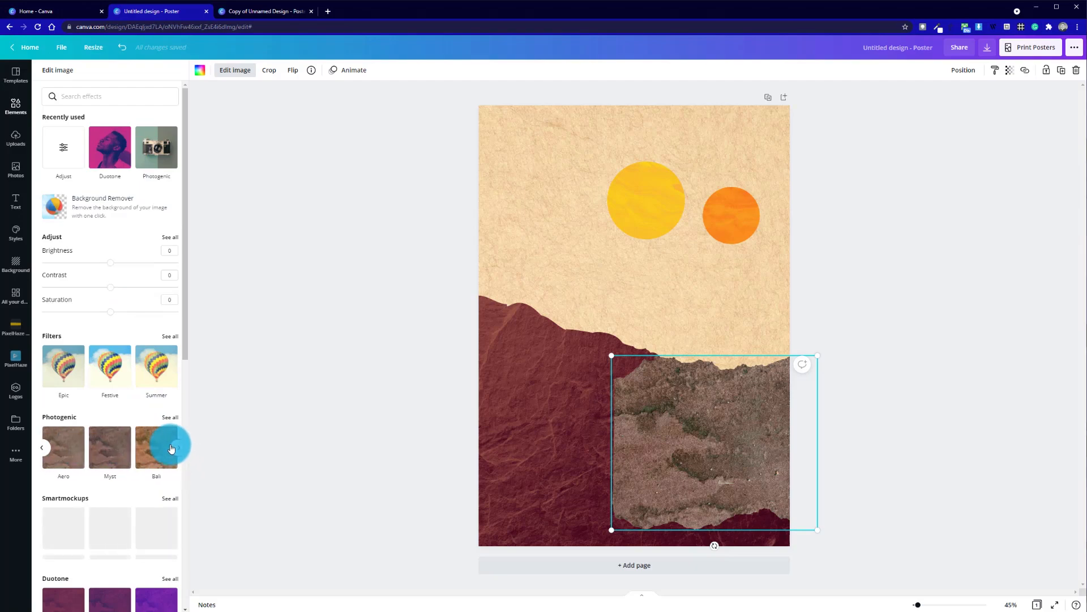
pyautogui.click(170, 449)
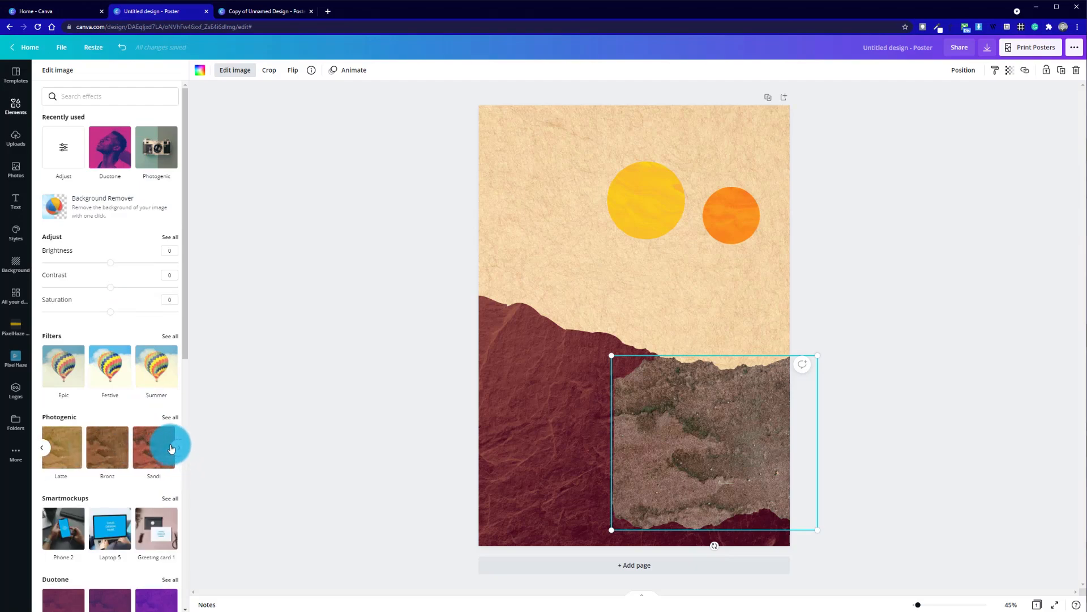
pyautogui.click(170, 449)
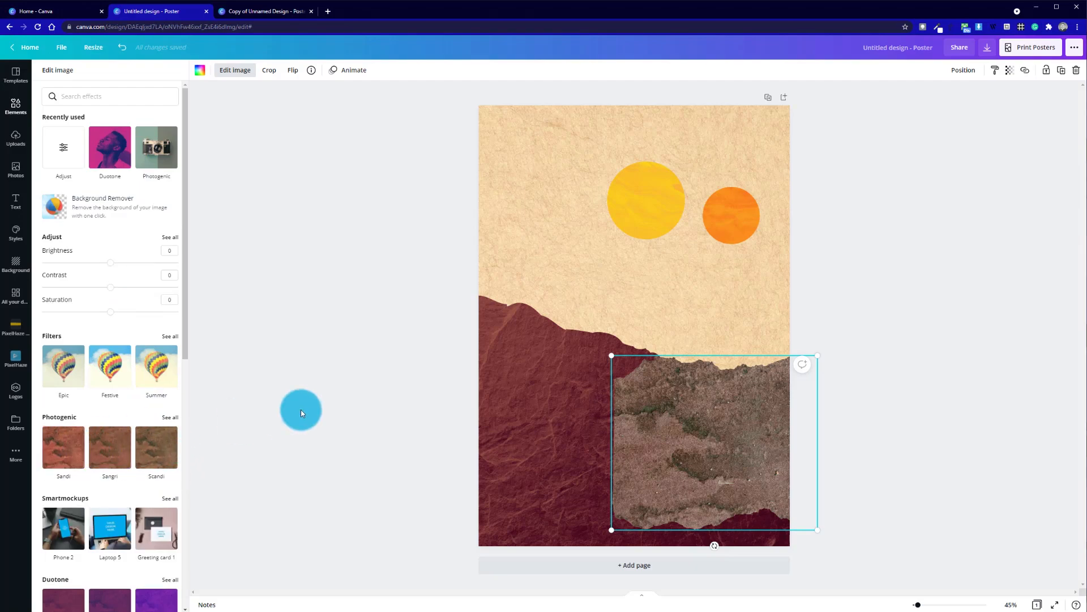
pyautogui.click(154, 448)
# Look through the Duotone presets and choose Sepia for the stone texture.
pyautogui.scroll(-1, 153, 436)
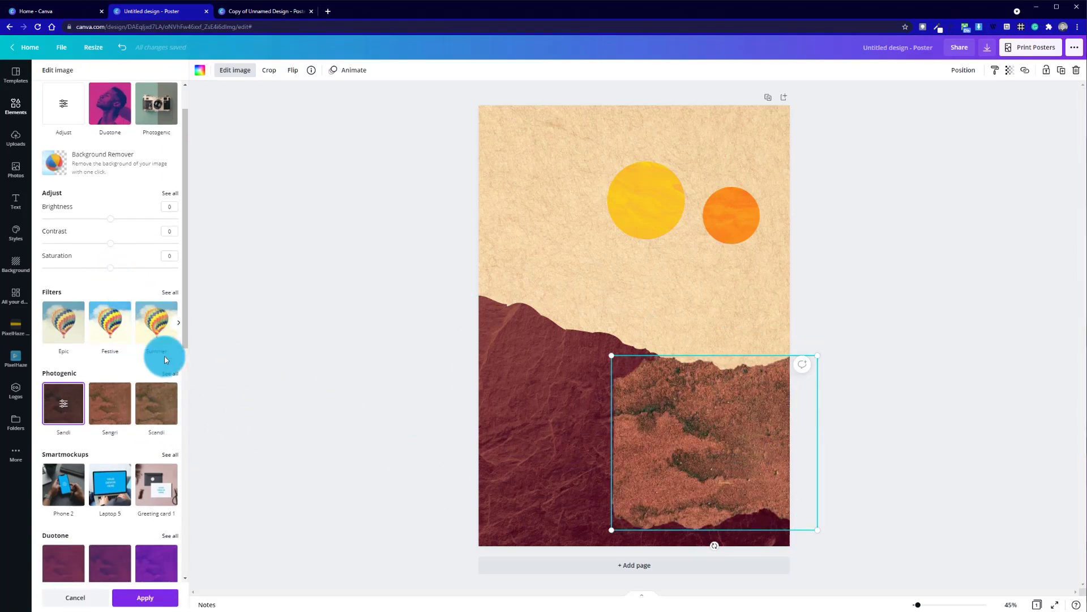
pyautogui.scroll(-5, 172, 557)
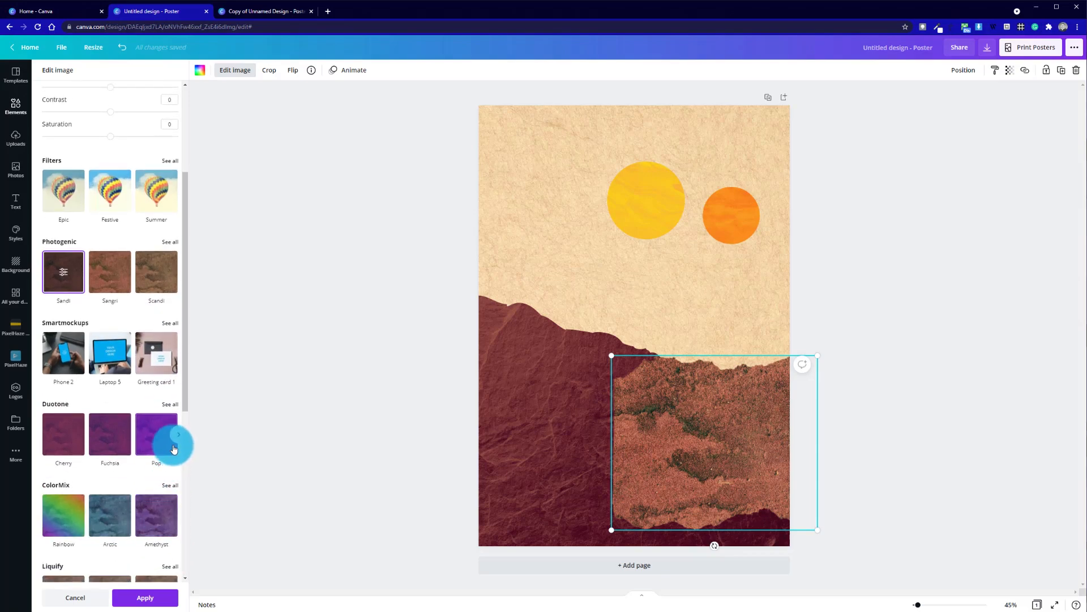
pyautogui.click(177, 436)
pyautogui.click(176, 436)
pyautogui.click(177, 436)
pyautogui.click(176, 436)
pyautogui.click(176, 437)
pyautogui.click(177, 436)
pyautogui.click(176, 436)
pyautogui.click(176, 436)
pyautogui.click(177, 436)
pyautogui.click(78, 437)
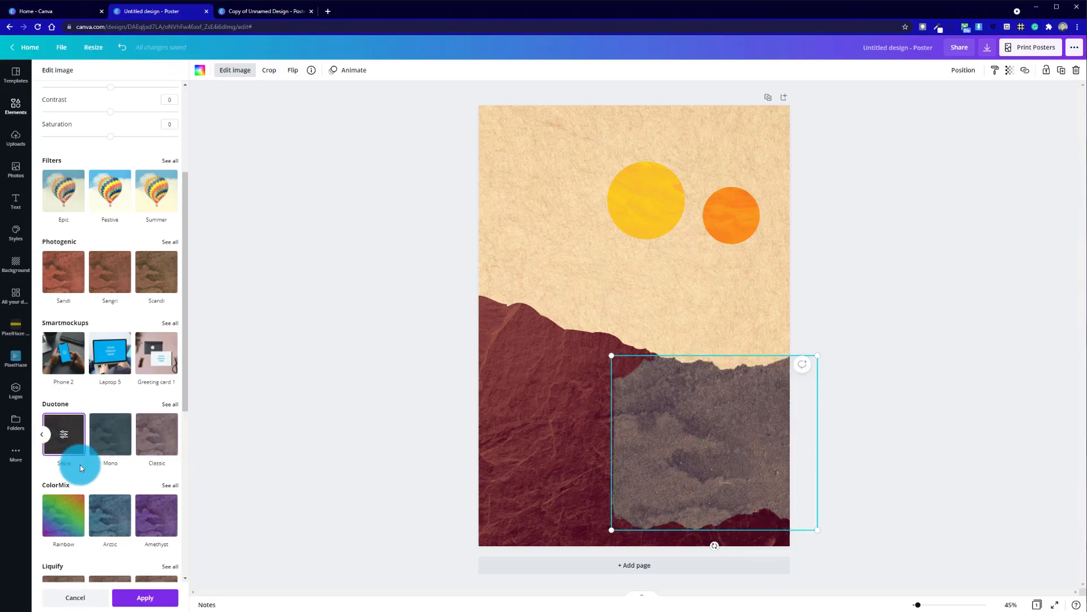
# Apply the Sepia duotone at an intensity of 0.5 and send the stone layer backward behind the maroon rock.
pyautogui.click(61, 433)
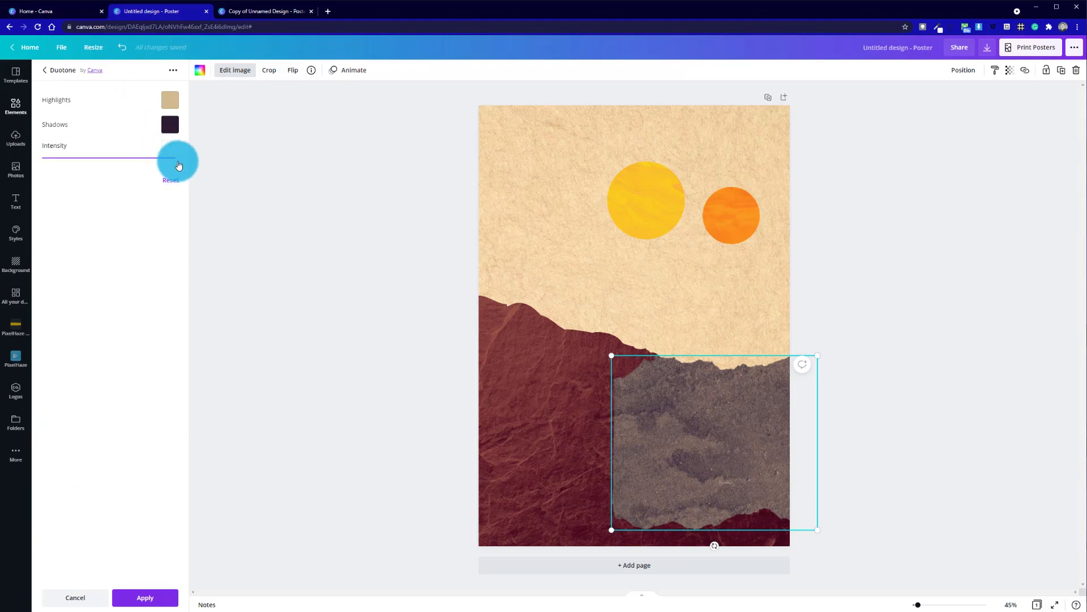
pyautogui.moveTo(167, 163); pyautogui.dragTo(92, 164)
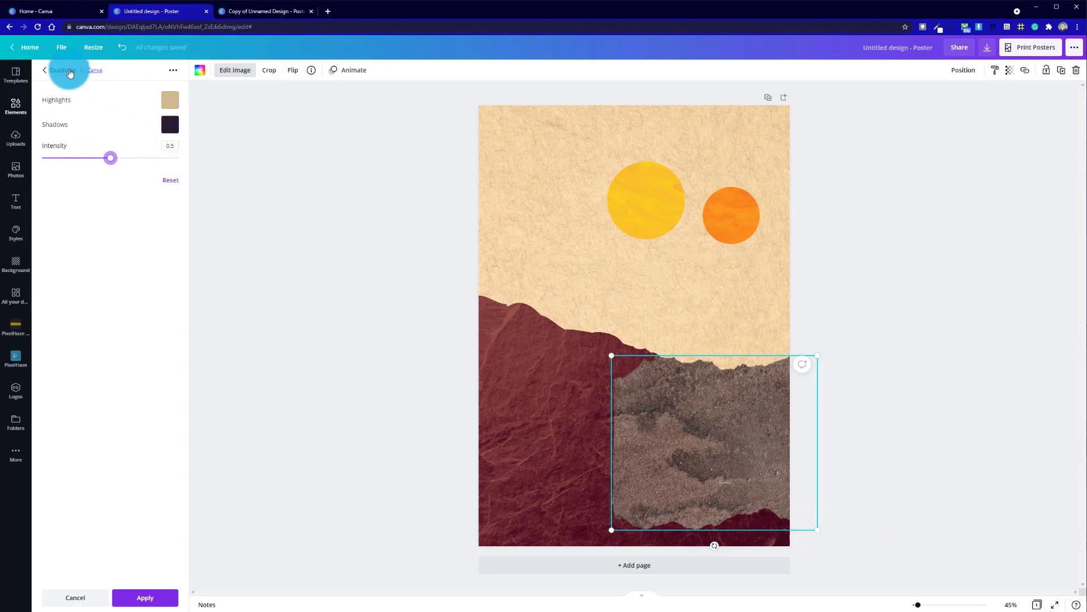
pyautogui.click(151, 590)
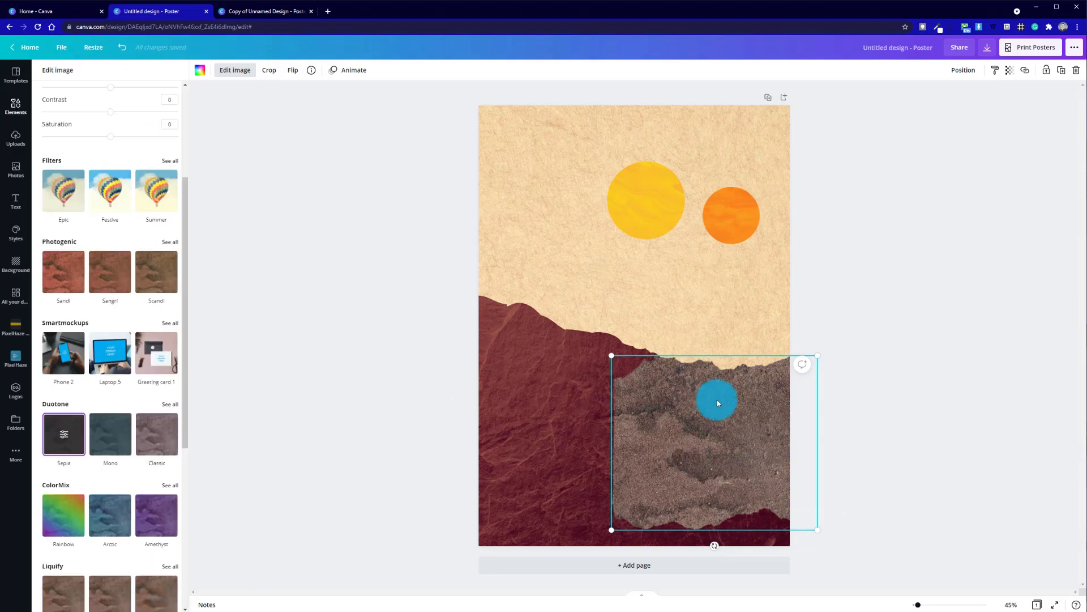
pyautogui.hotkey('ctrl', '[')
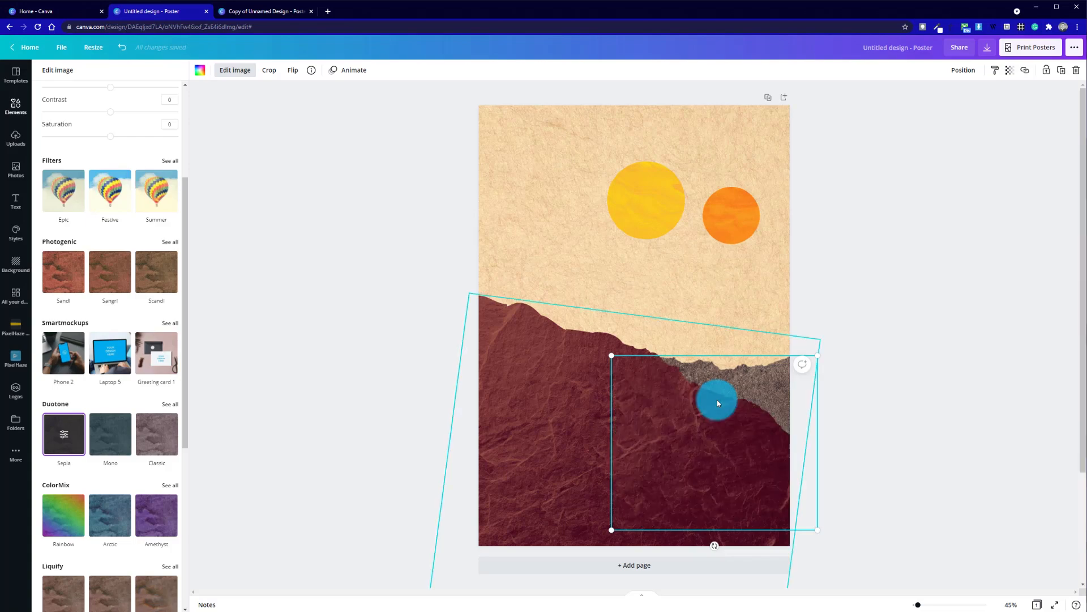
# Lower the maroon rock layer to expose more of the stone ridge, and nudge the grey-brown stone layer slightly down behind it.
pyautogui.click(902, 331)
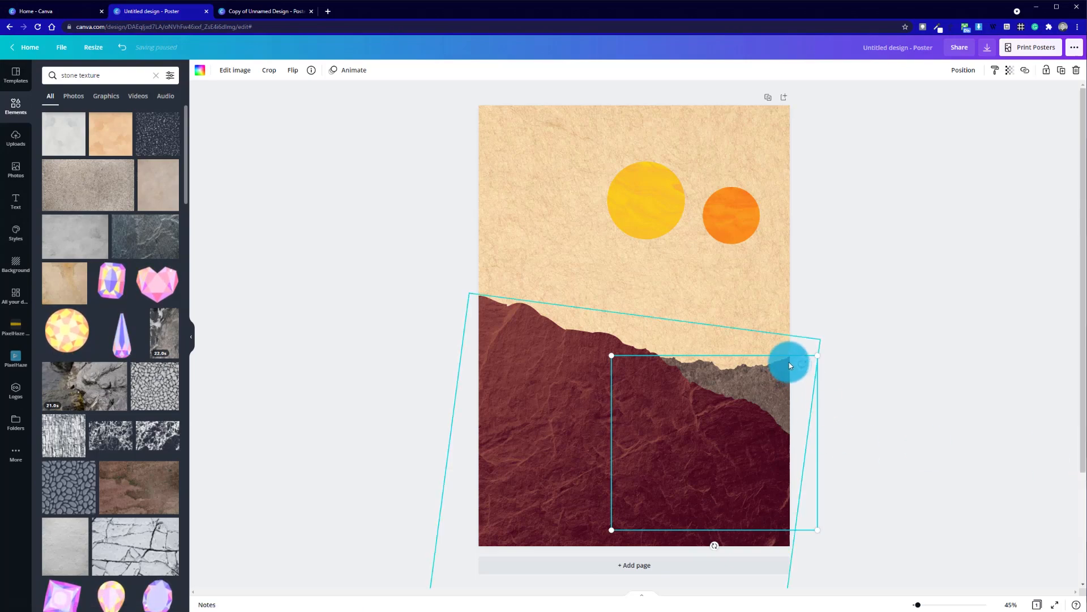
pyautogui.click(1035, 356)
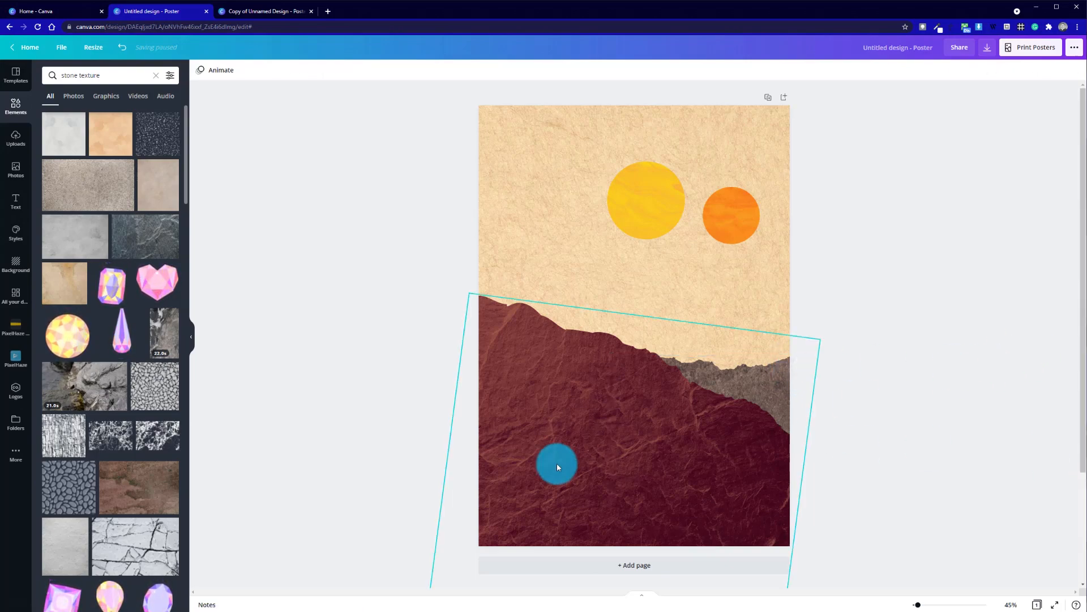
pyautogui.click(559, 461)
pyautogui.moveTo(608, 465); pyautogui.dragTo(638, 491)
pyautogui.click(977, 339)
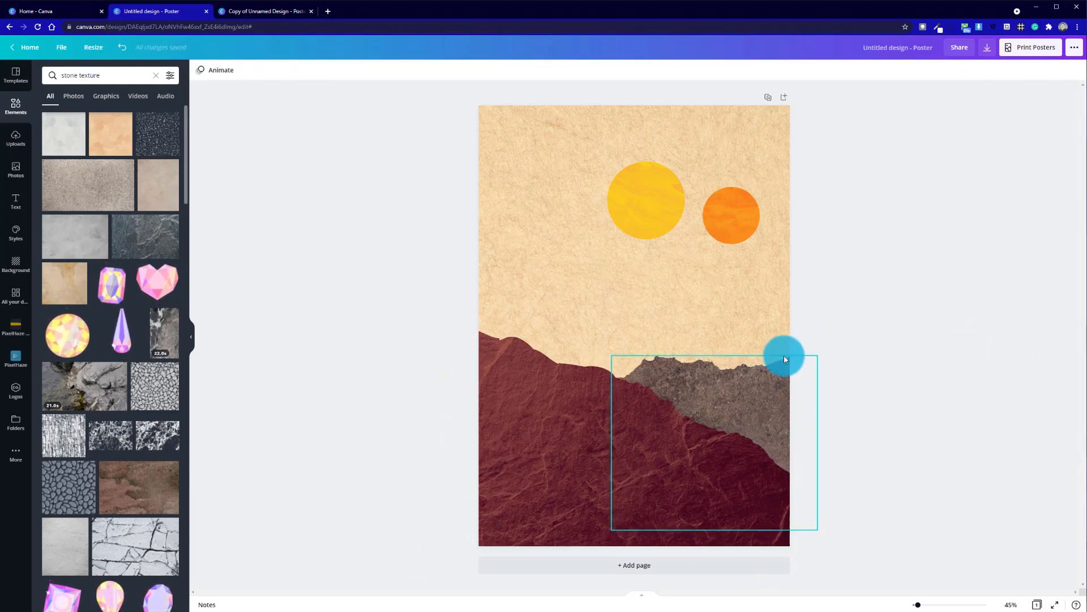
pyautogui.moveTo(789, 371)
pyautogui.mouseDown()
pyautogui.moveTo(788, 383)
pyautogui.moveTo(791, 368)
pyautogui.mouseUp()
pyautogui.click(882, 317)
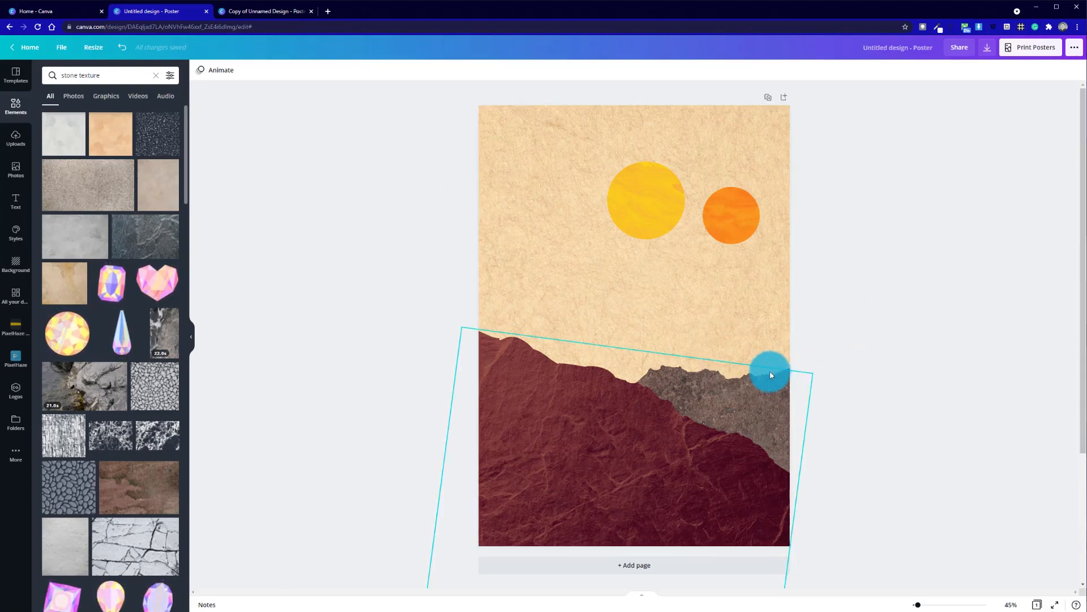
# Switch to the finished reference poster, examine its foreground and background landscape layers, and return to the untitled poster.
pyautogui.click(244, 11)
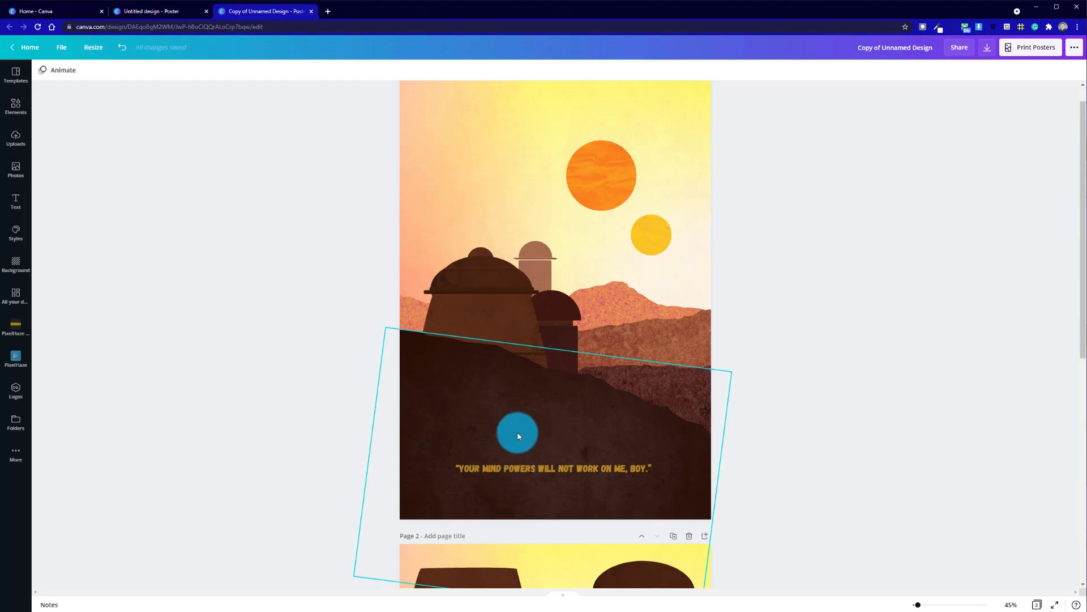
pyautogui.click(161, 11)
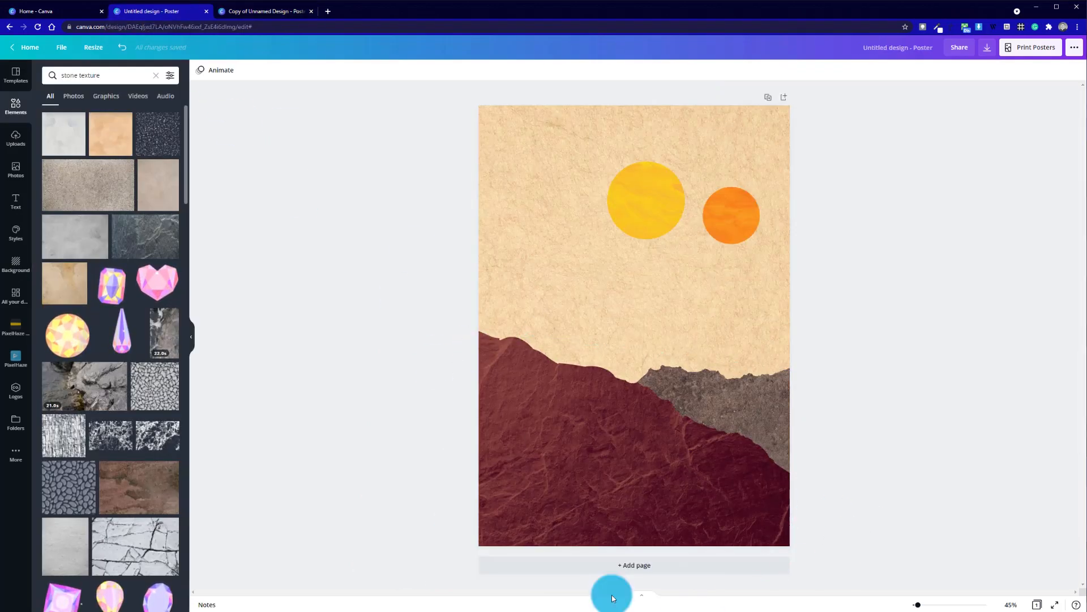